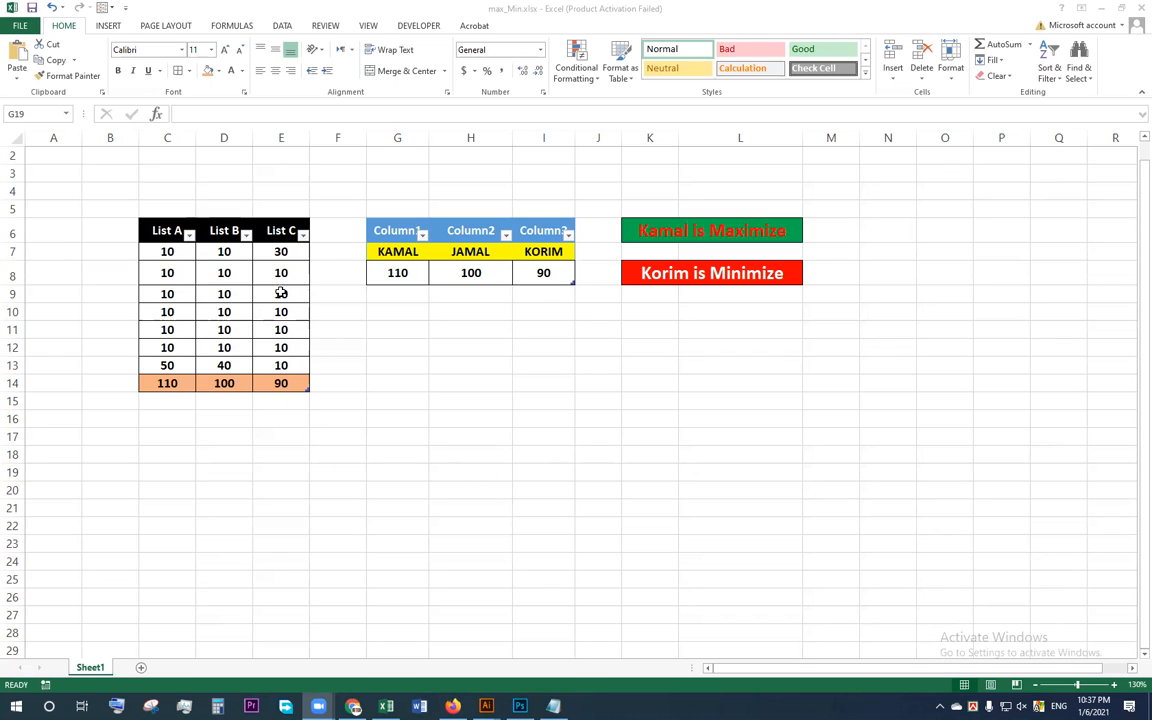
Step: Set the row 9 values to 50 in List A and 100 in List B
click(272, 273)
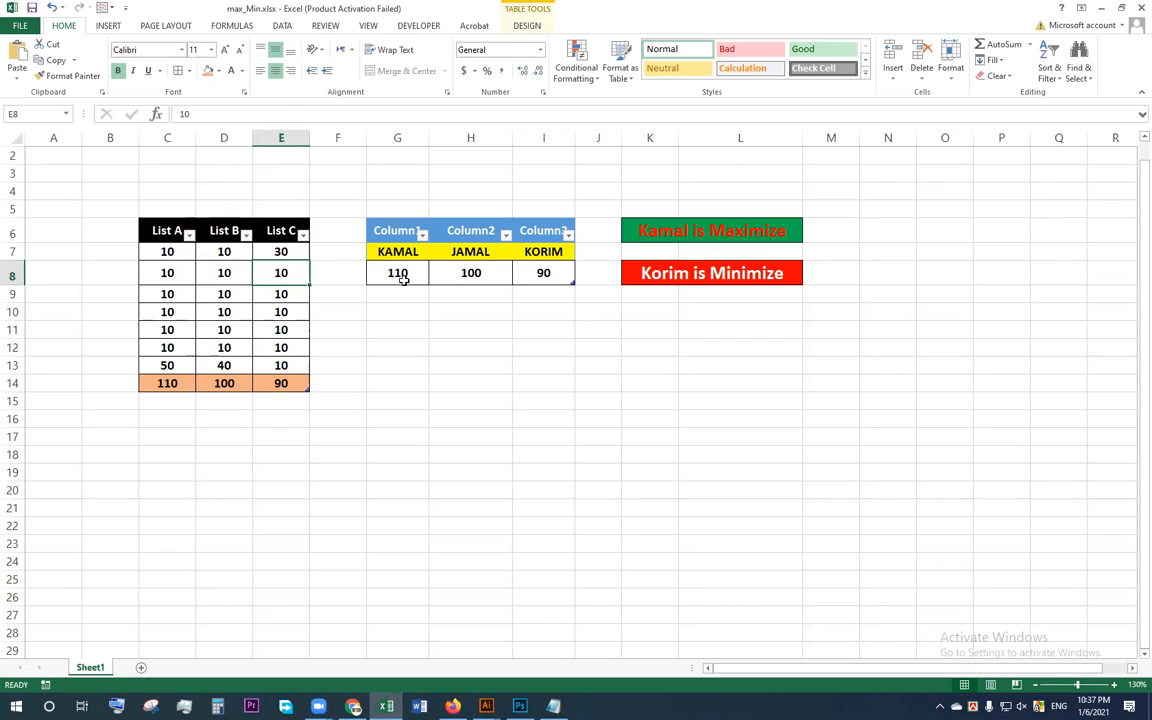
click(165, 296)
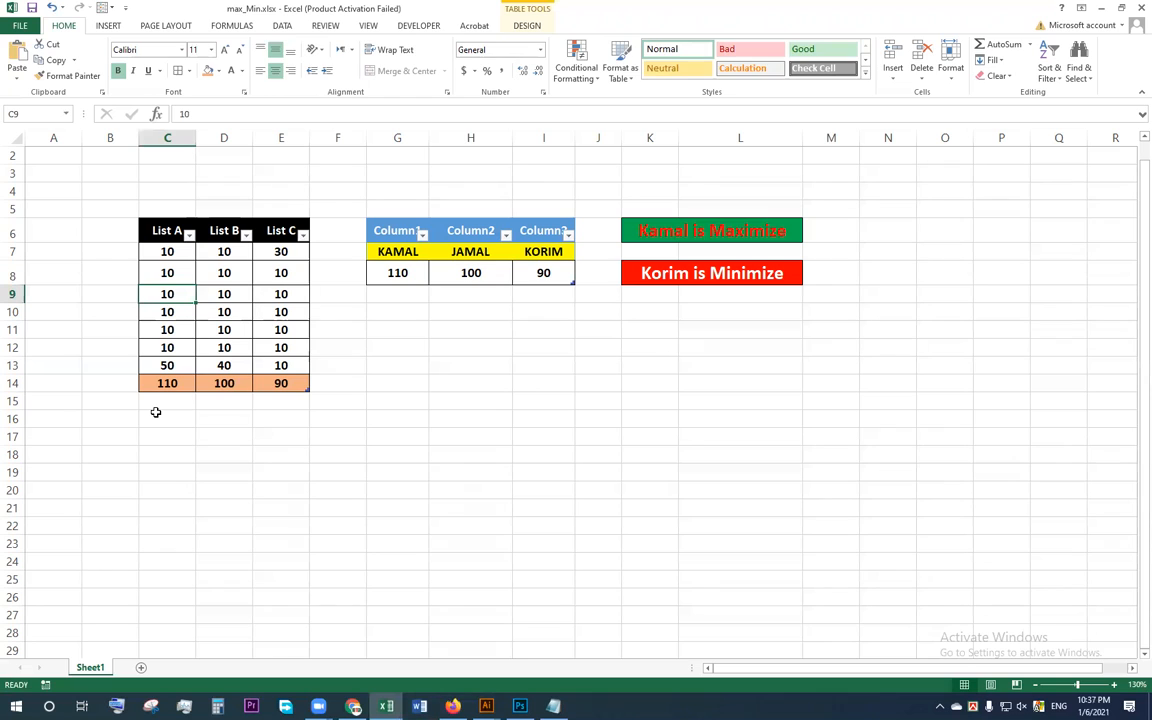
text(50)
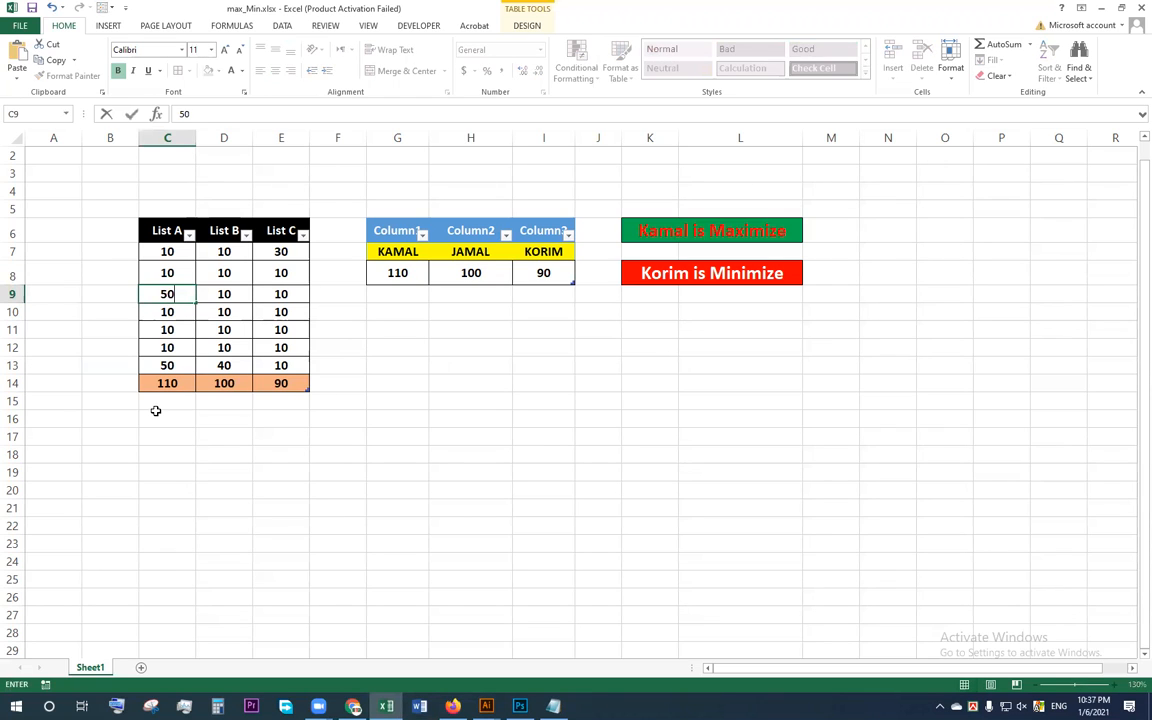
key(Tab)
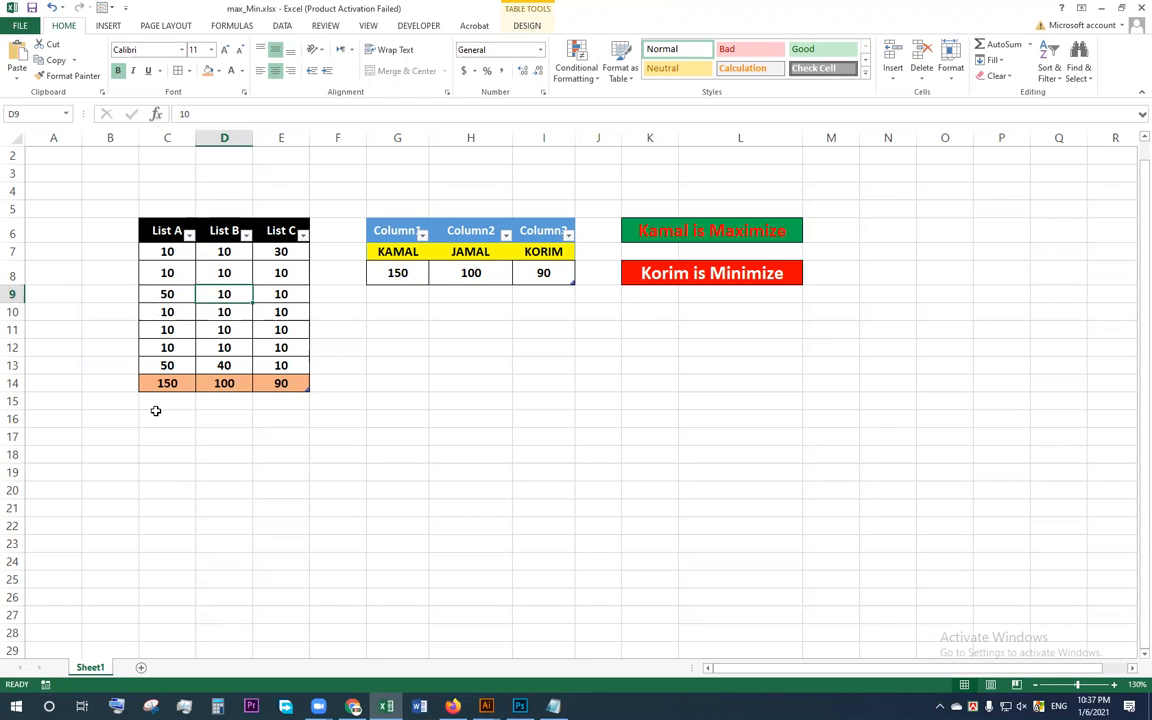
text(100)
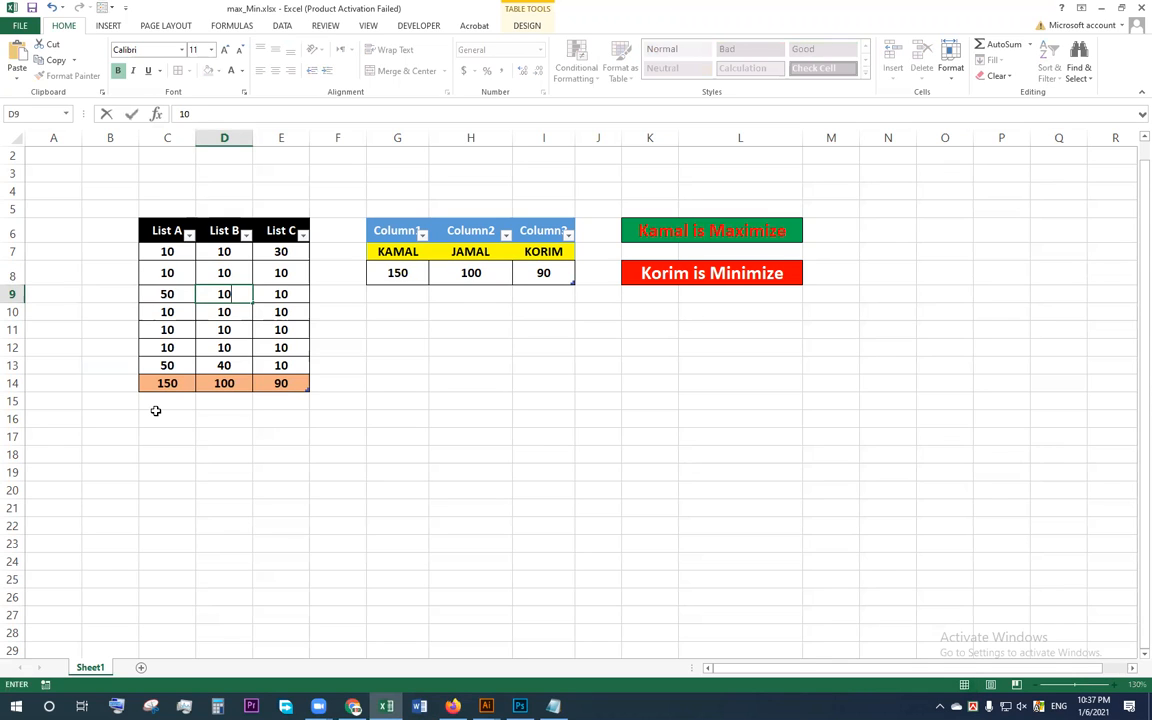
key(Tab)
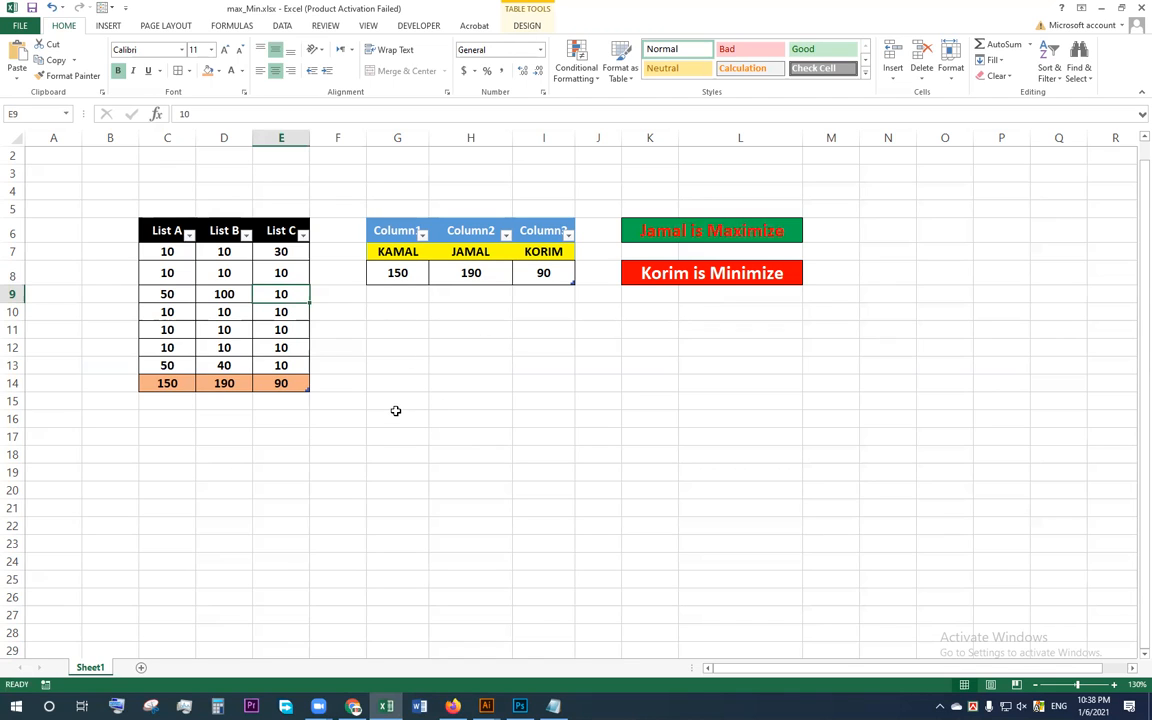
Step: Apply all borders to the empty range G16:I18 below the summary table
drag(395, 410, 527, 449)
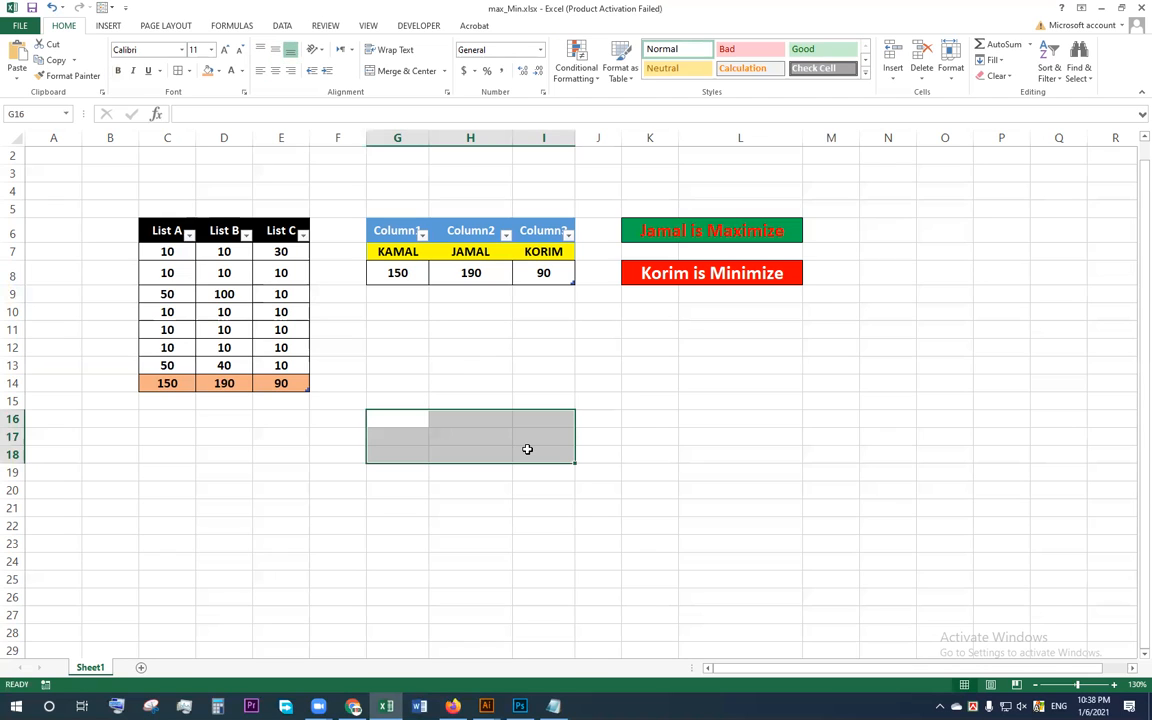
click(188, 71)
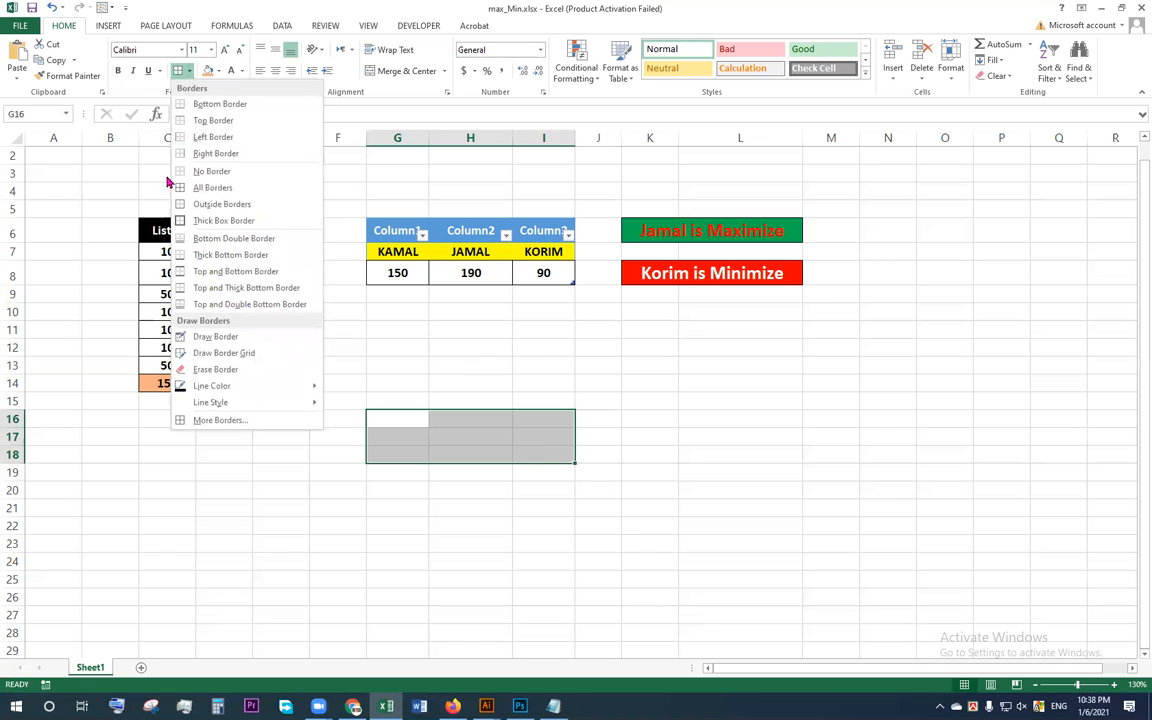
click(208, 188)
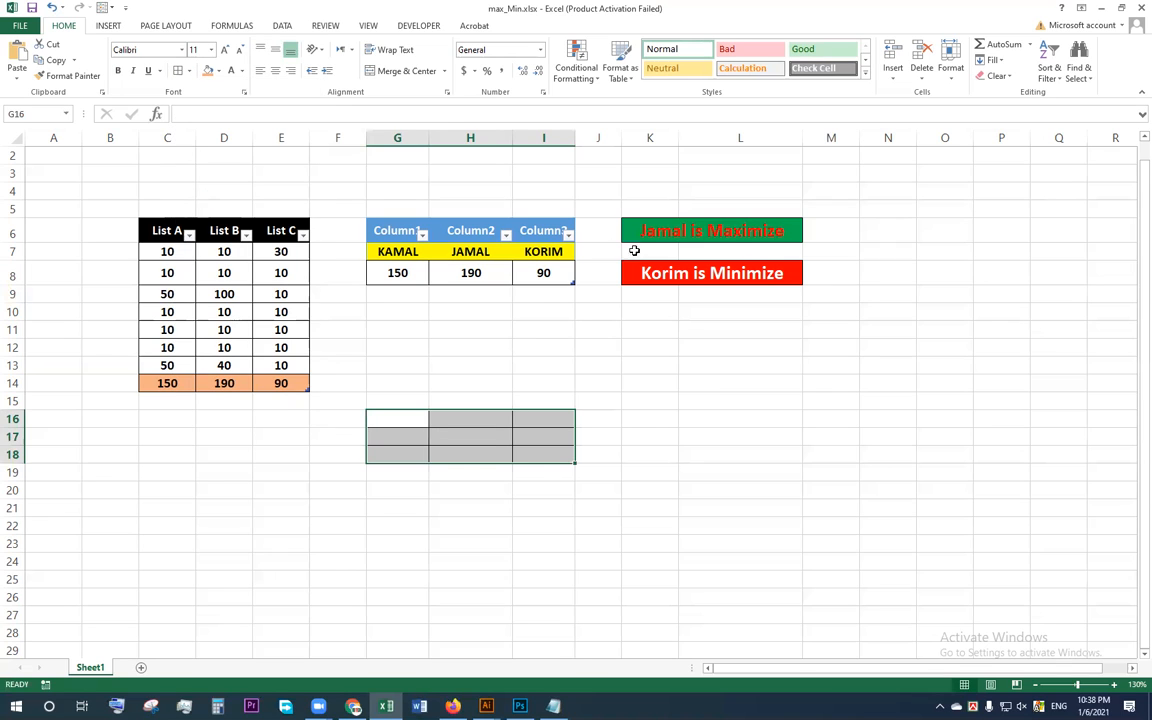
Step: Format the bordered range G16:I18 as a table in the orange-header style, with a generic header row added
click(481, 434)
drag(384, 417, 517, 417)
drag(380, 419, 549, 452)
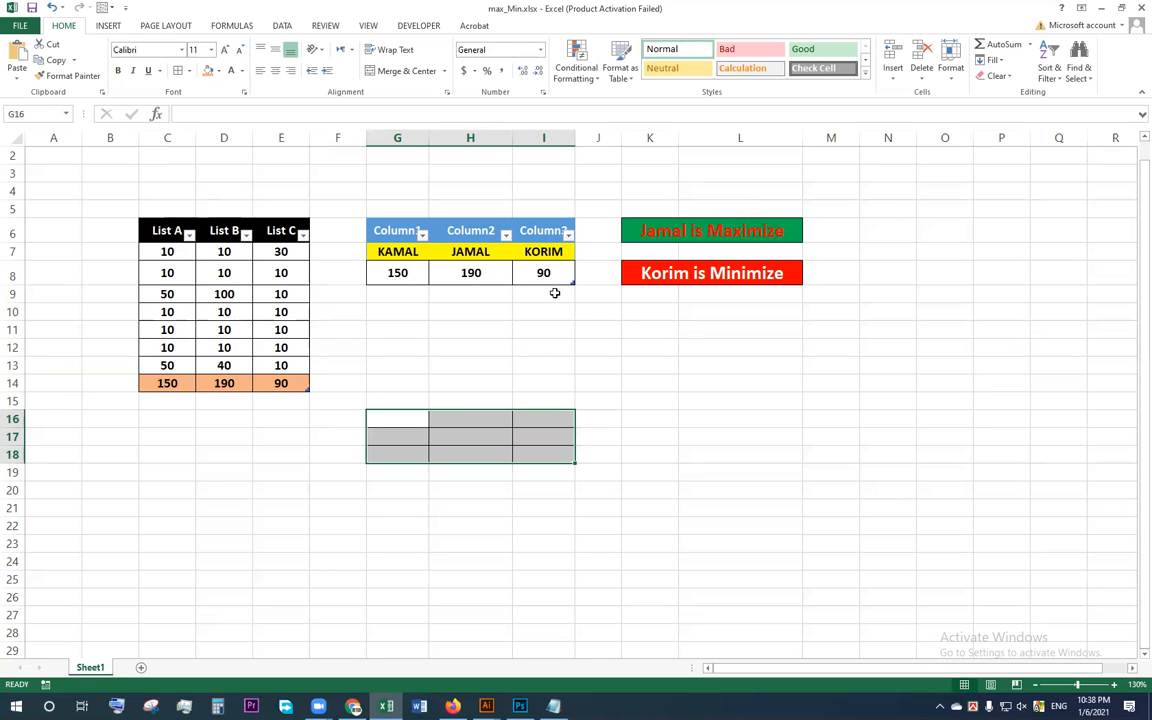
click(636, 82)
click(722, 161)
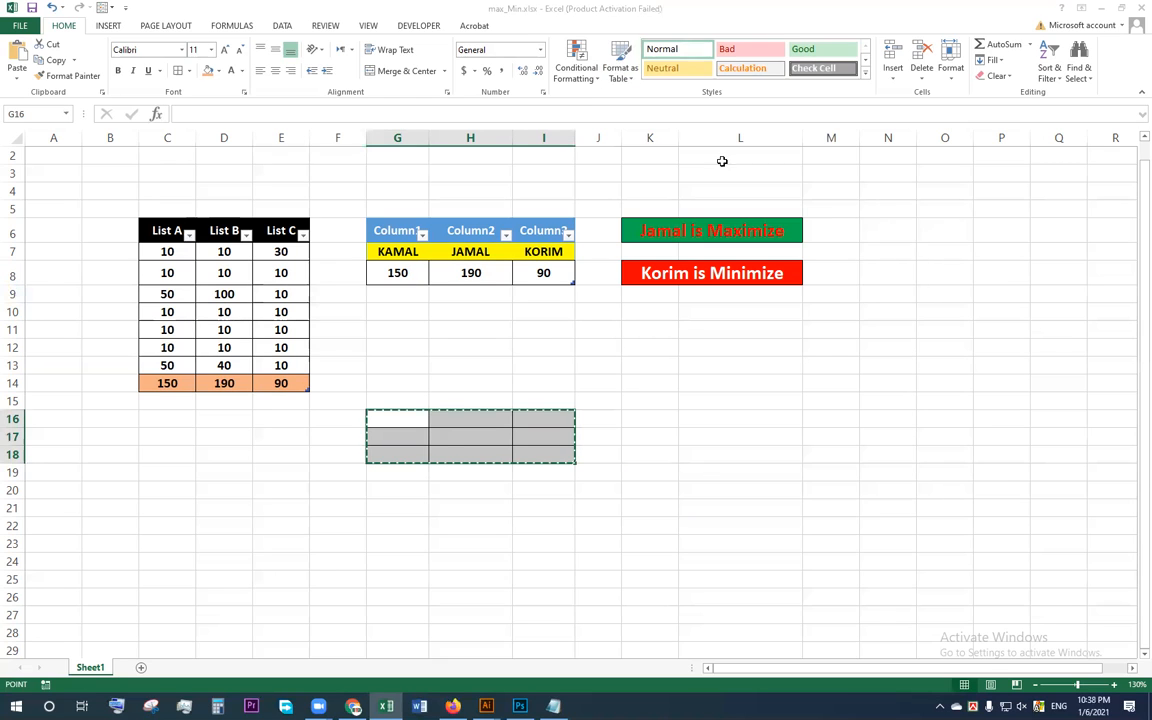
click(897, 289)
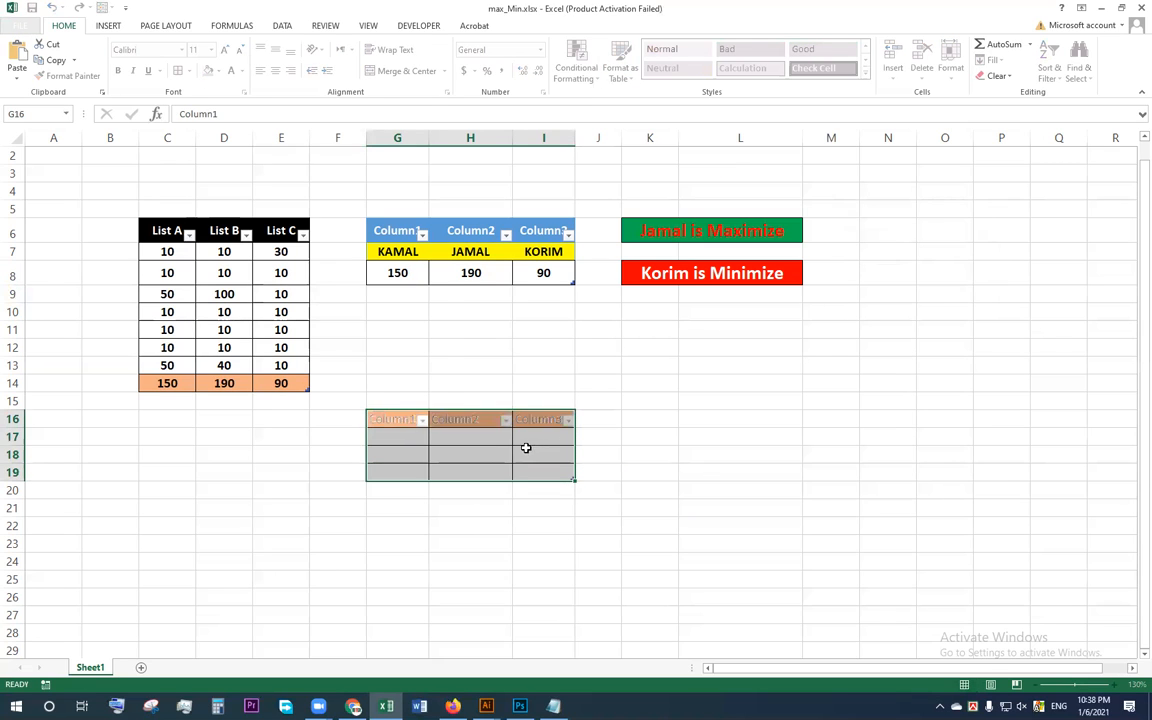
click(496, 453)
Step: Fill the first data row of the new table, G17:I17, with the standard green color
drag(397, 440, 545, 441)
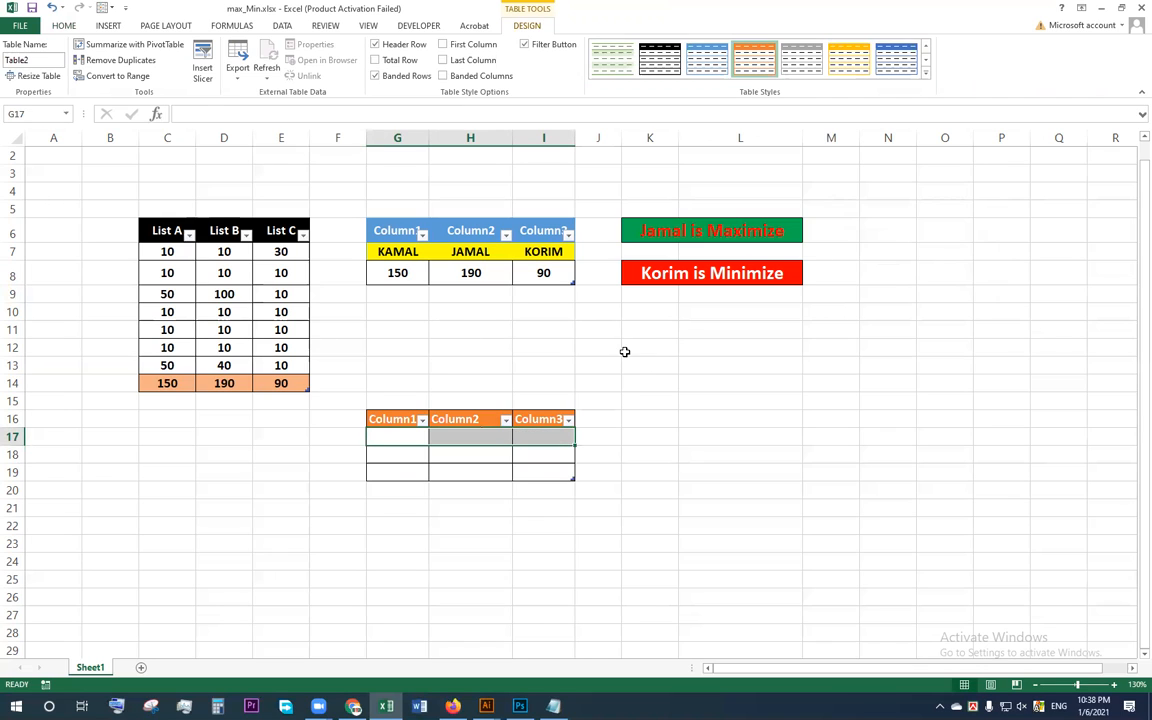
click(64, 26)
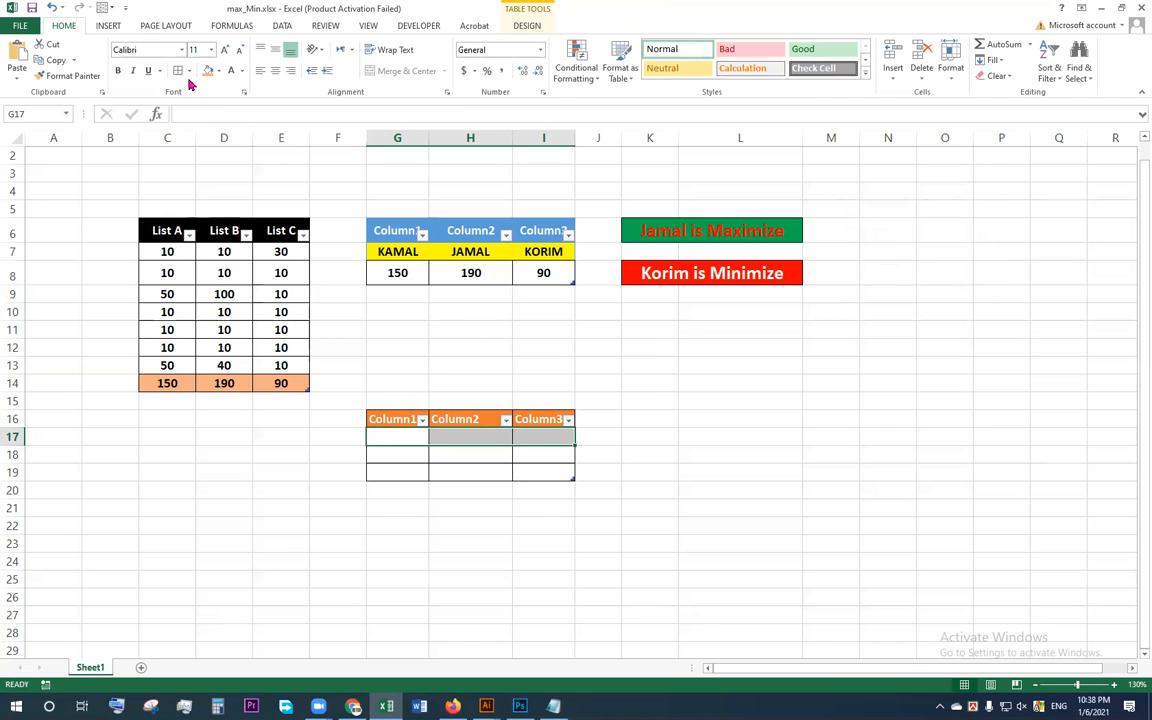
click(217, 71)
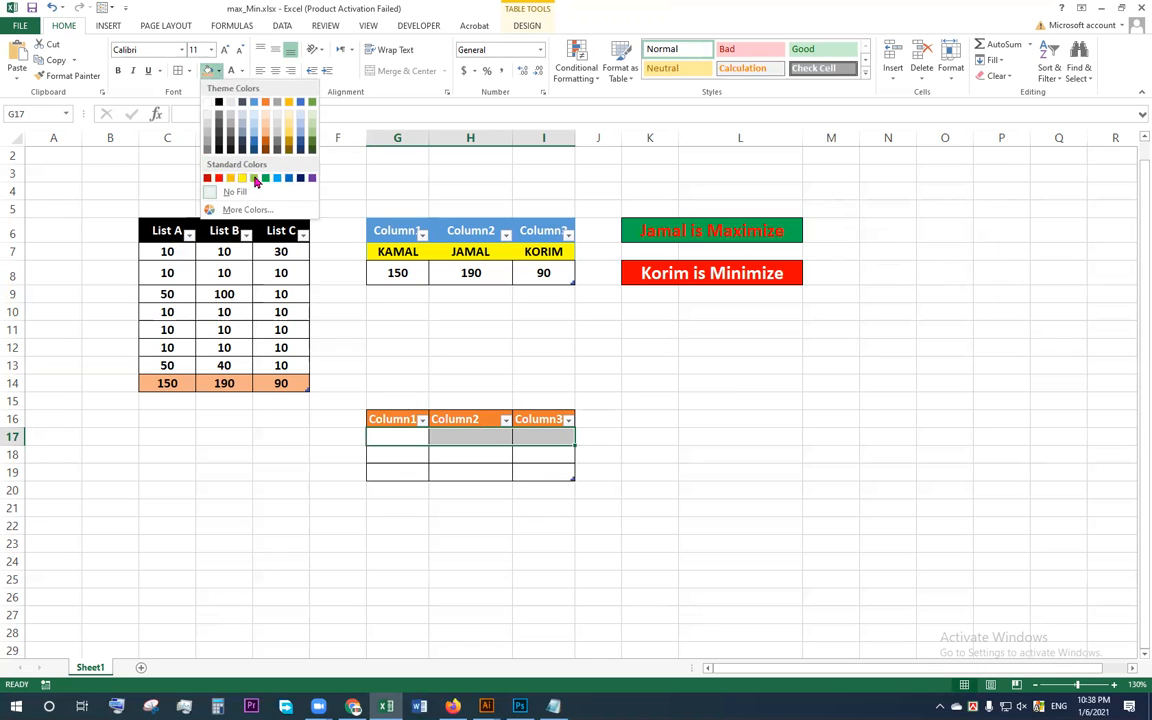
click(267, 180)
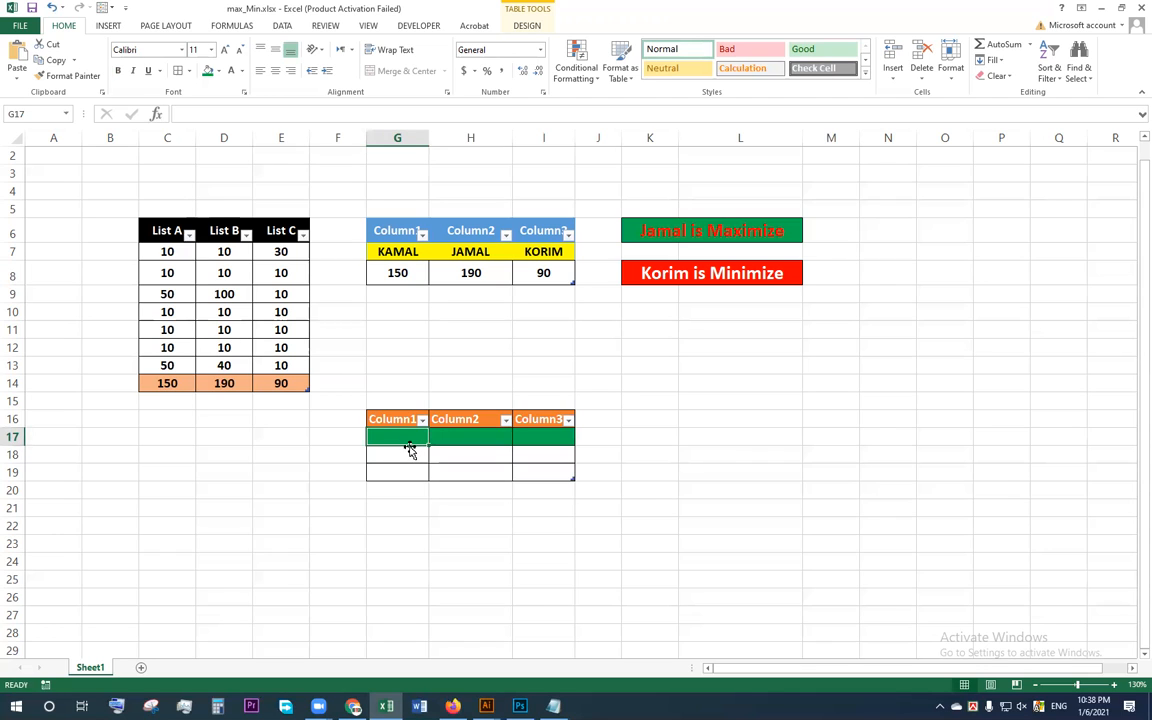
Step: Enter the three people's first names in G17:I17, in the same order as in the upper summary table
text(Kam)
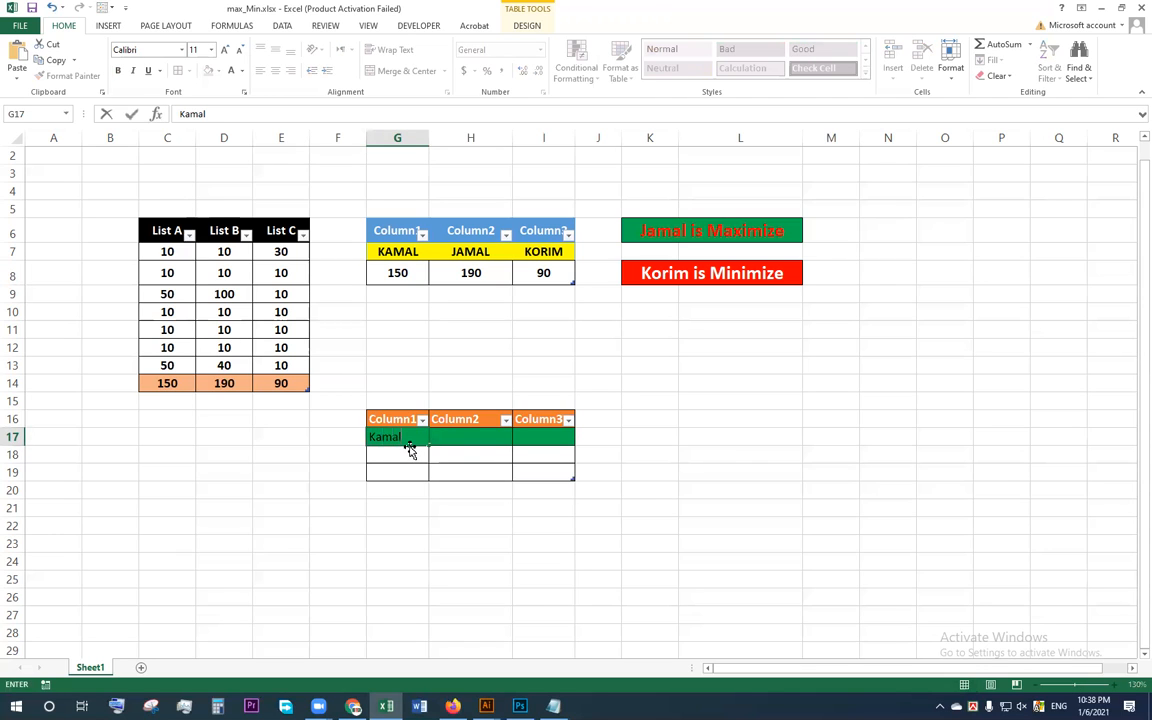
text(al)
key(Tab)
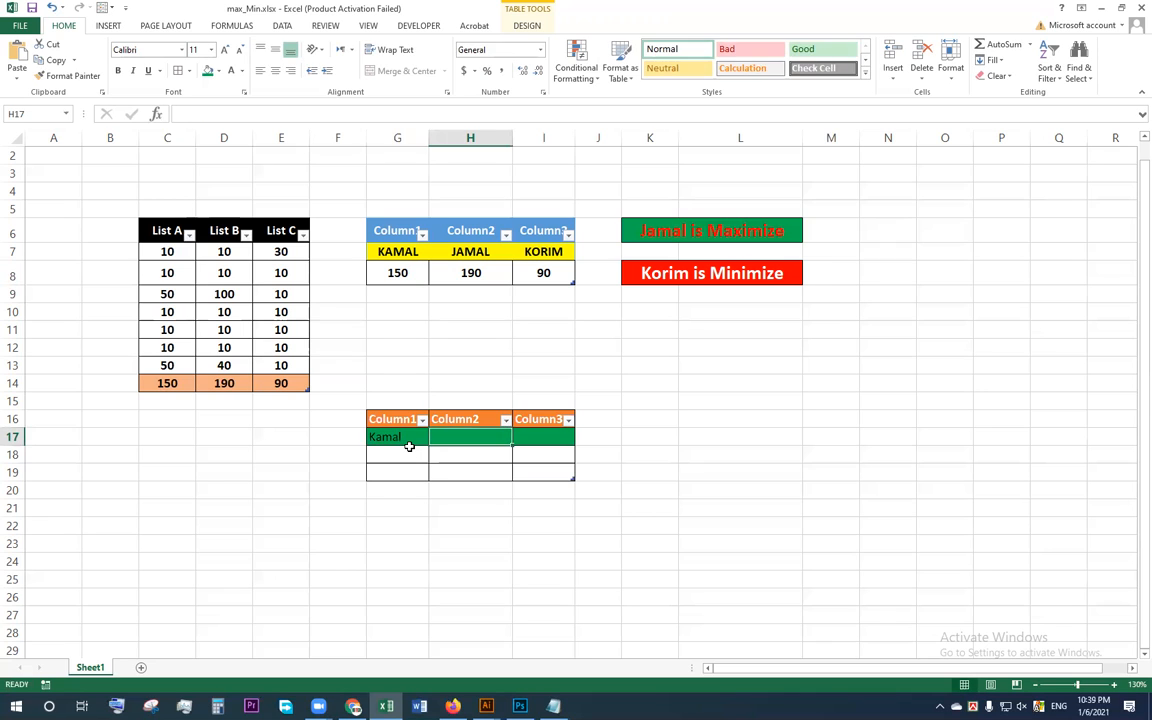
text(Jamal)
key(Tab)
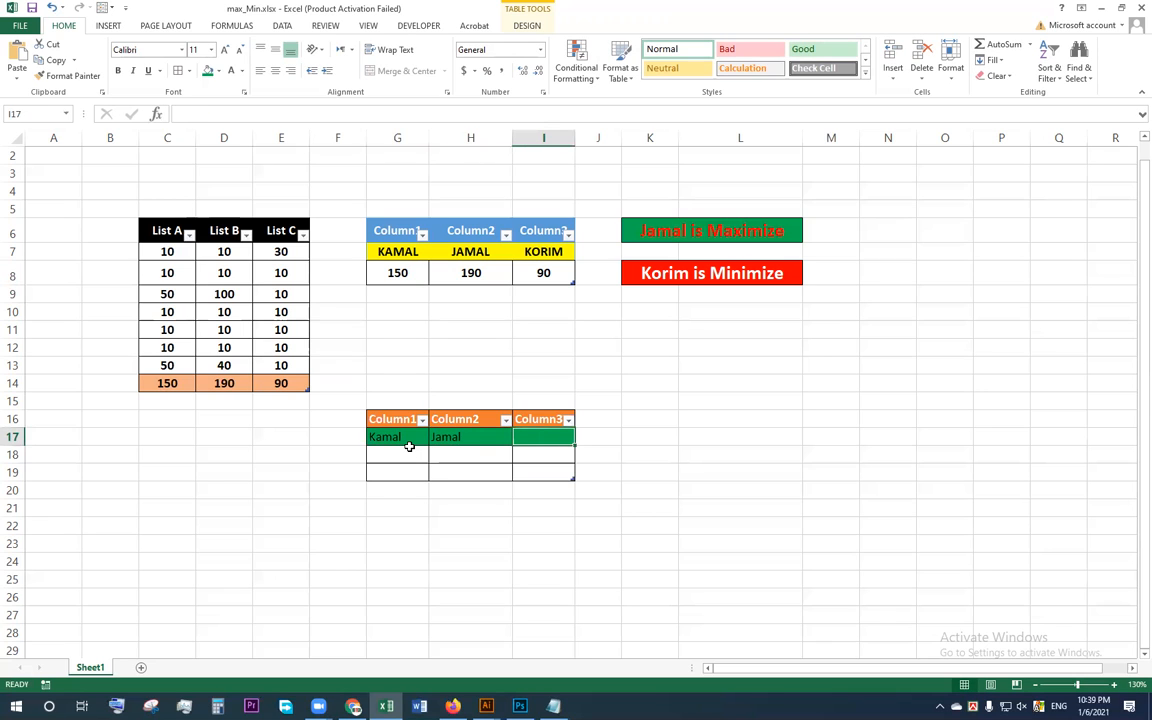
text(Korim)
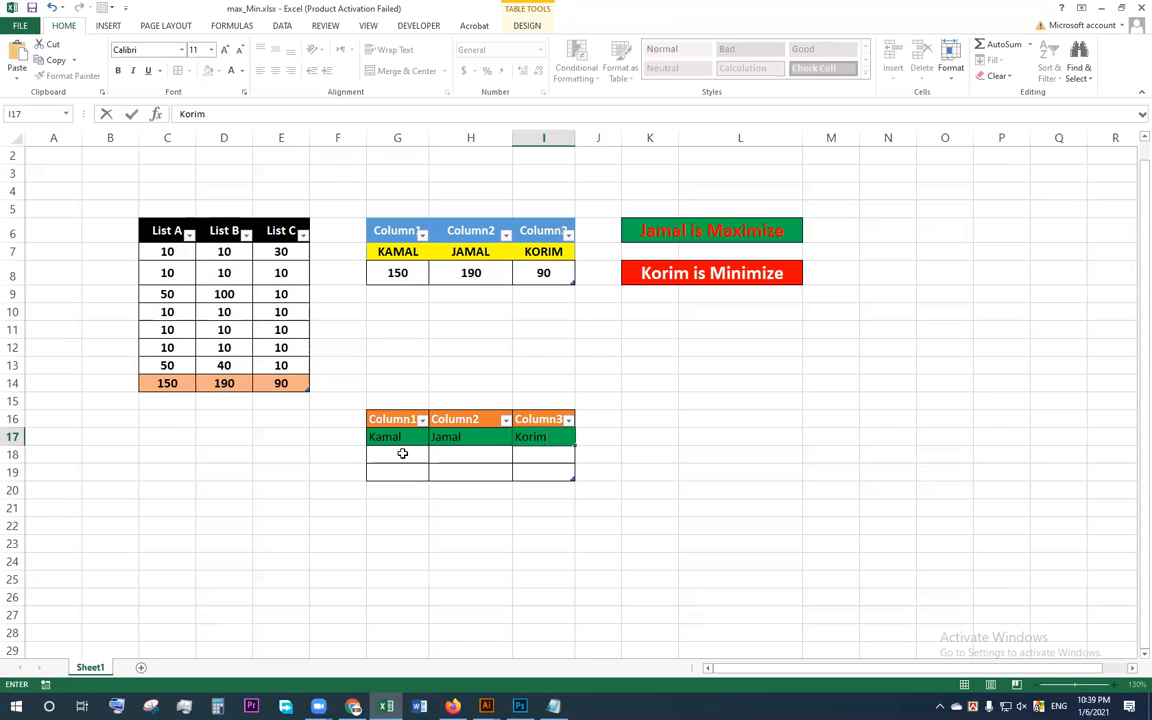
click(402, 454)
Step: Try to remove the borders from the new table's last row and the cells around it, and undo the attempt
drag(389, 472, 525, 471)
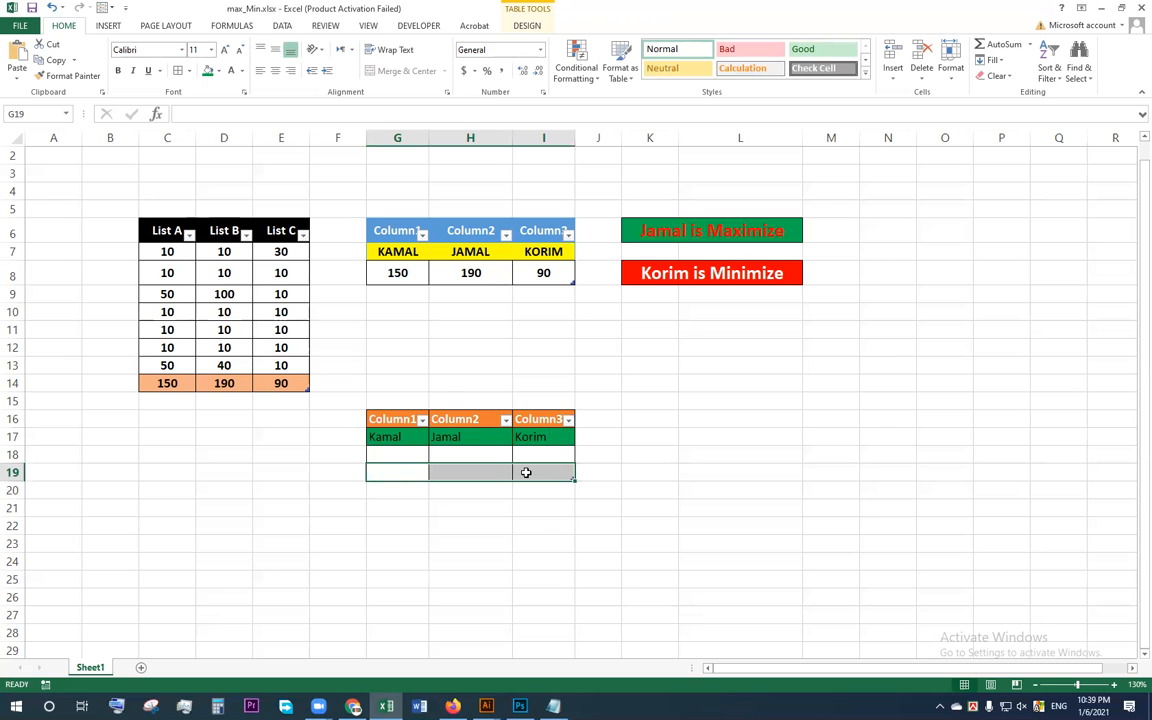
click(189, 70)
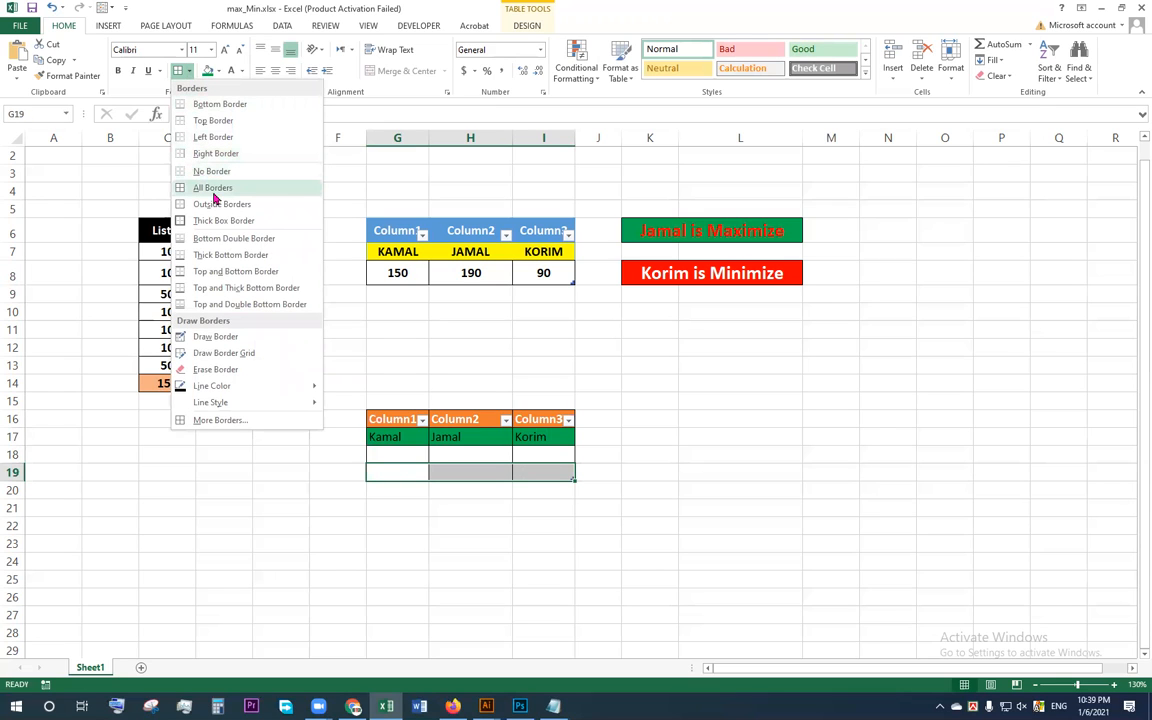
click(221, 175)
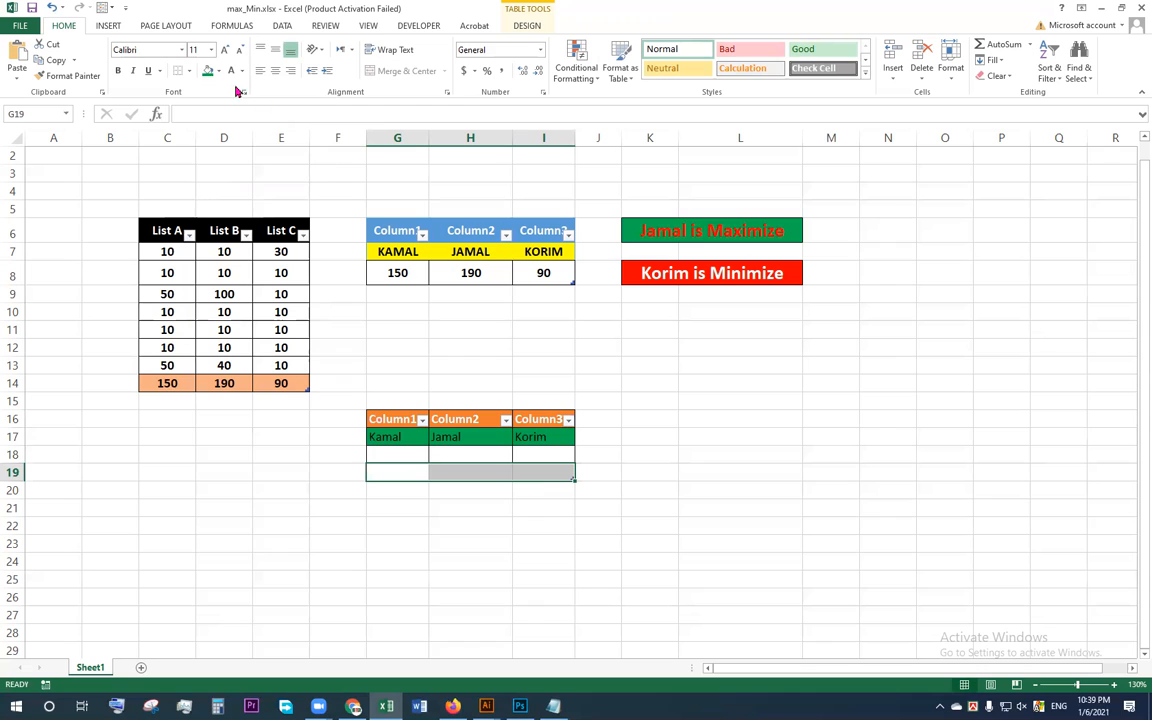
click(386, 509)
drag(345, 474, 590, 512)
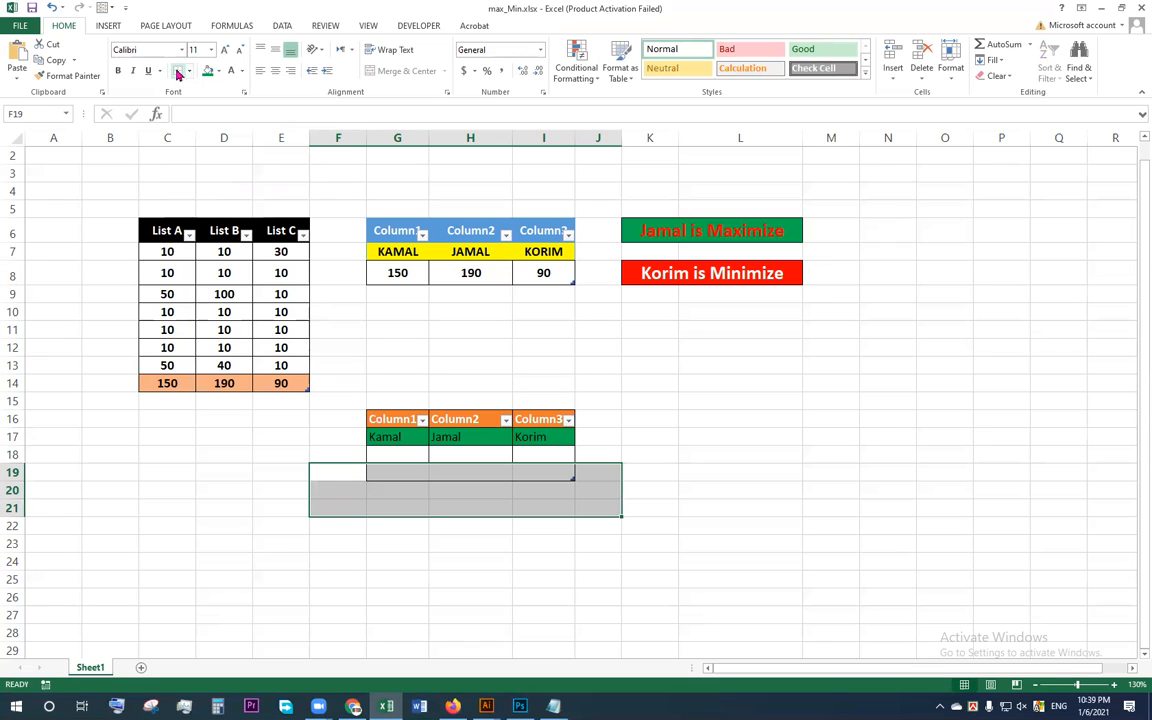
click(391, 511)
key(ctrl+z)
key(ctrl+z)
click(406, 476)
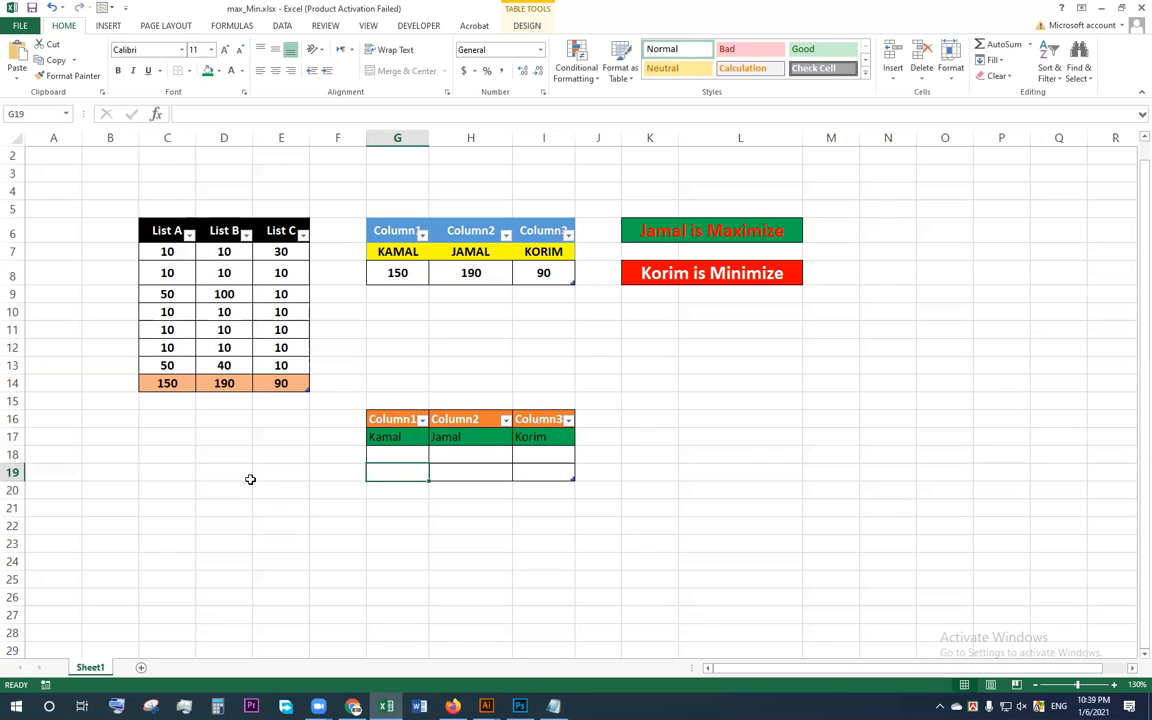
click(399, 519)
Step: Hide the worksheet gridlines and return to the Home commands
click(404, 460)
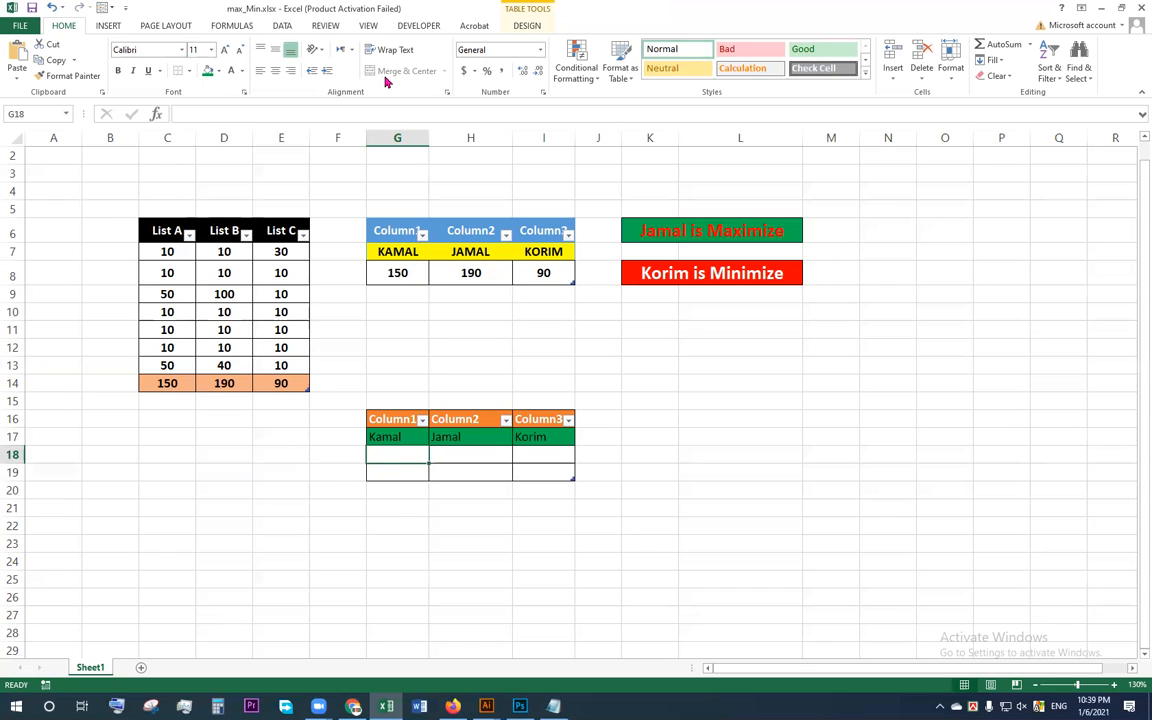
click(369, 26)
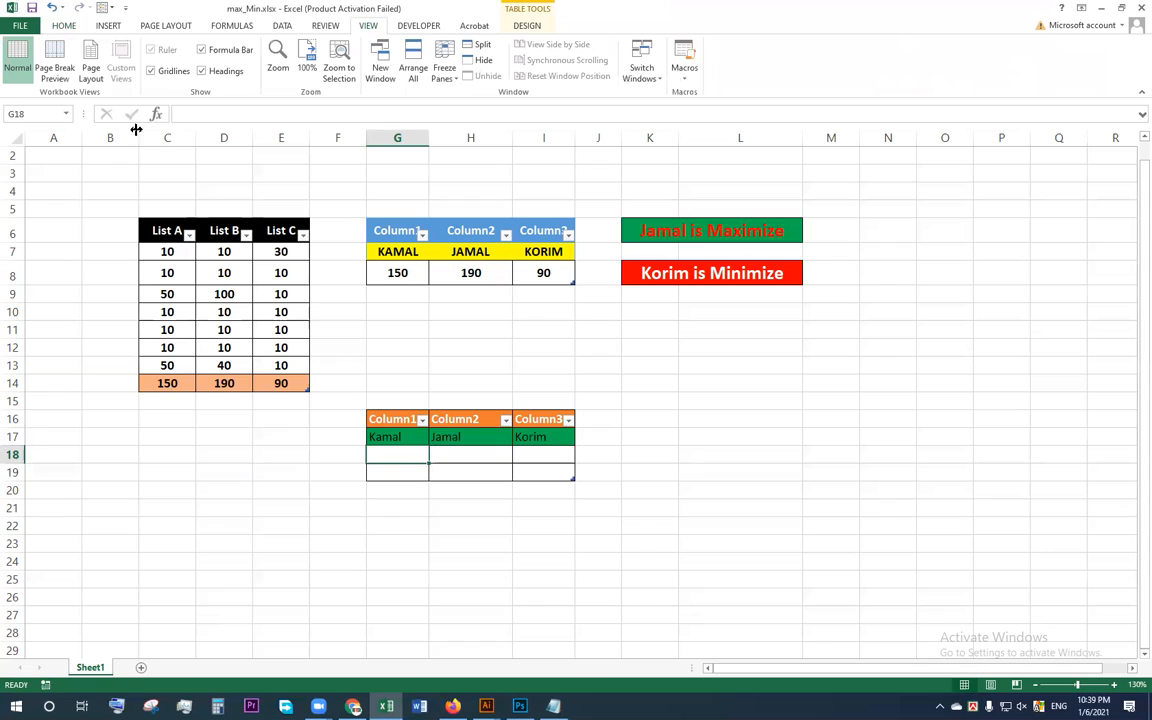
click(164, 74)
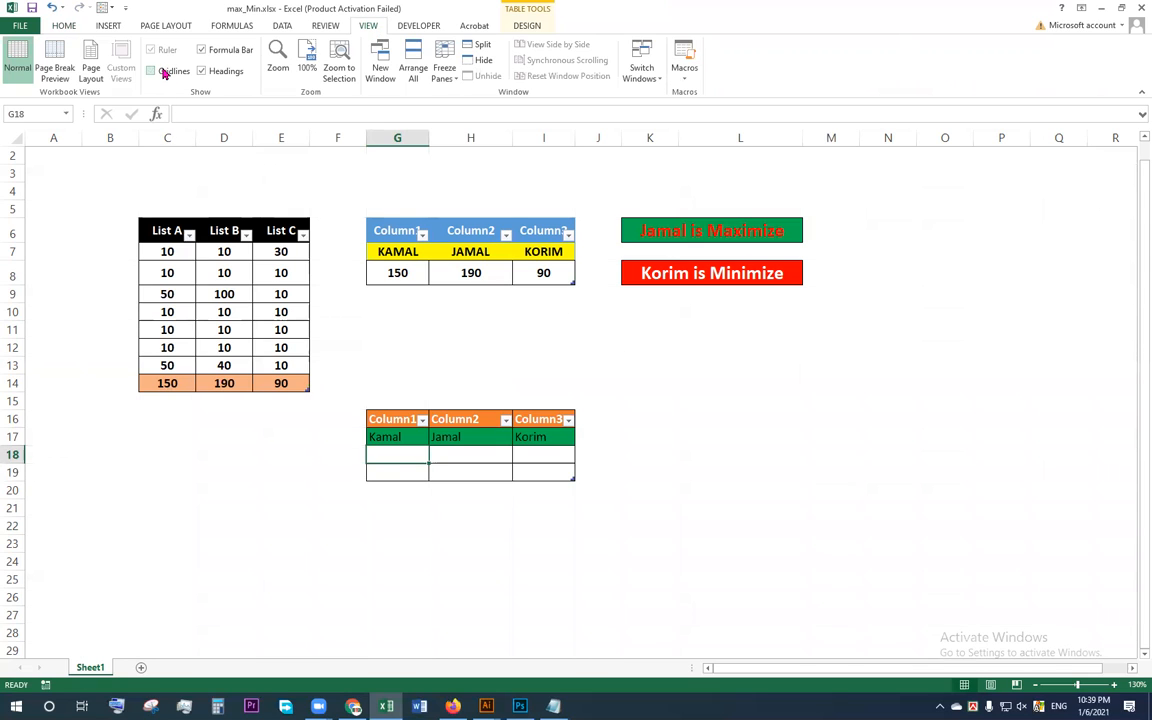
click(382, 367)
click(66, 25)
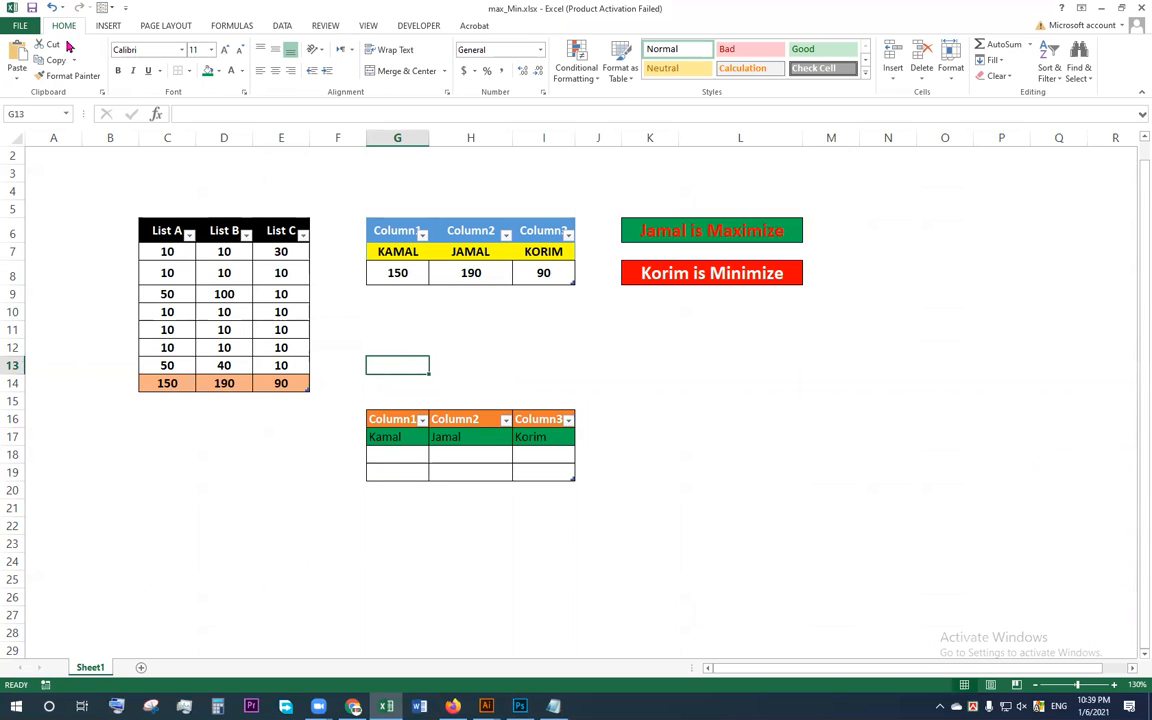
click(686, 422)
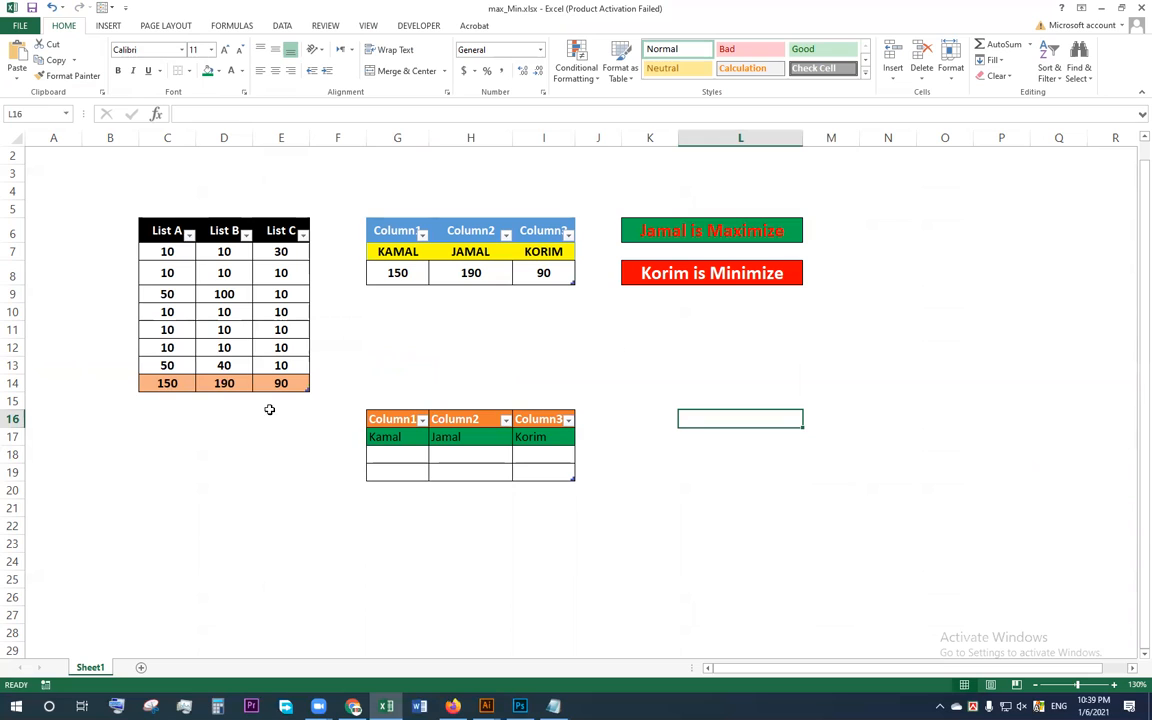
Step: Check the List A total formula in C14 and set the List A value in row 11 to 50
click(165, 272)
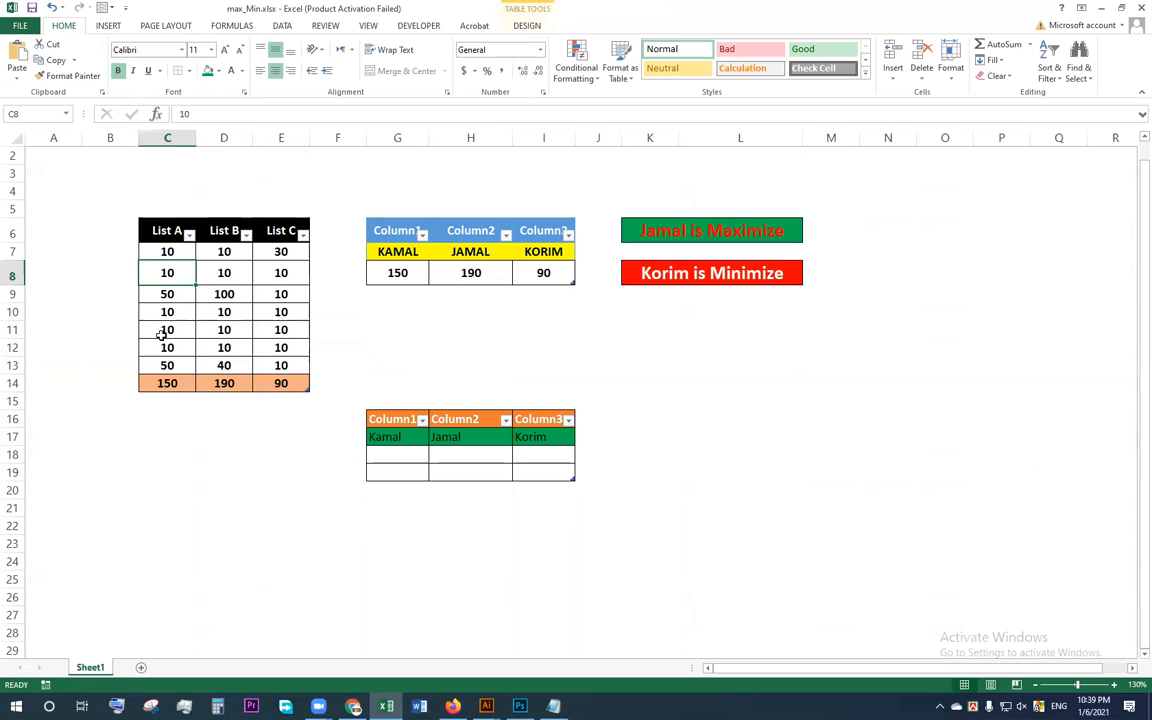
click(178, 384)
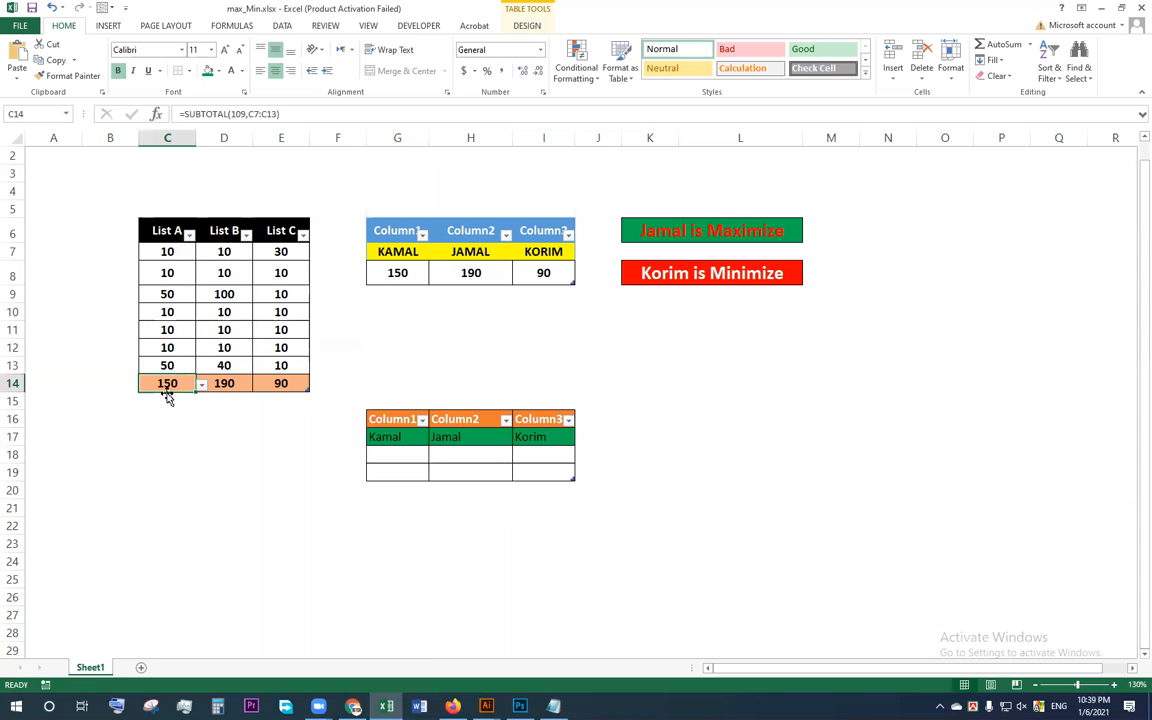
click(163, 330)
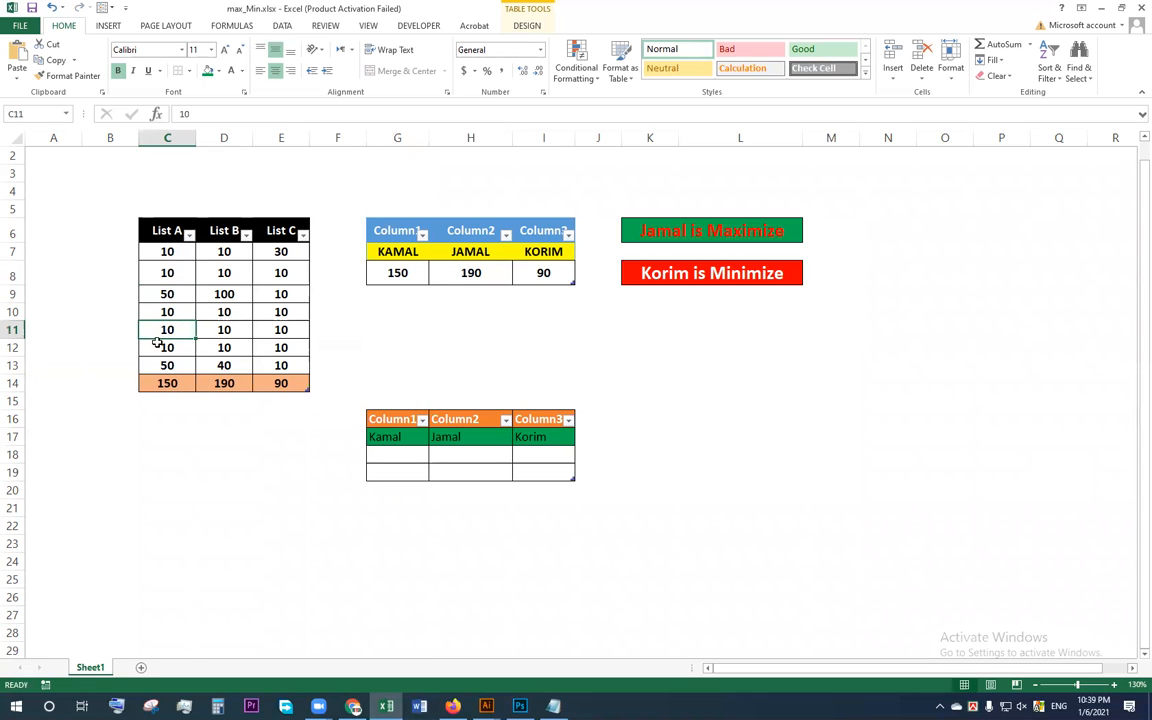
text(50)
key(Return)
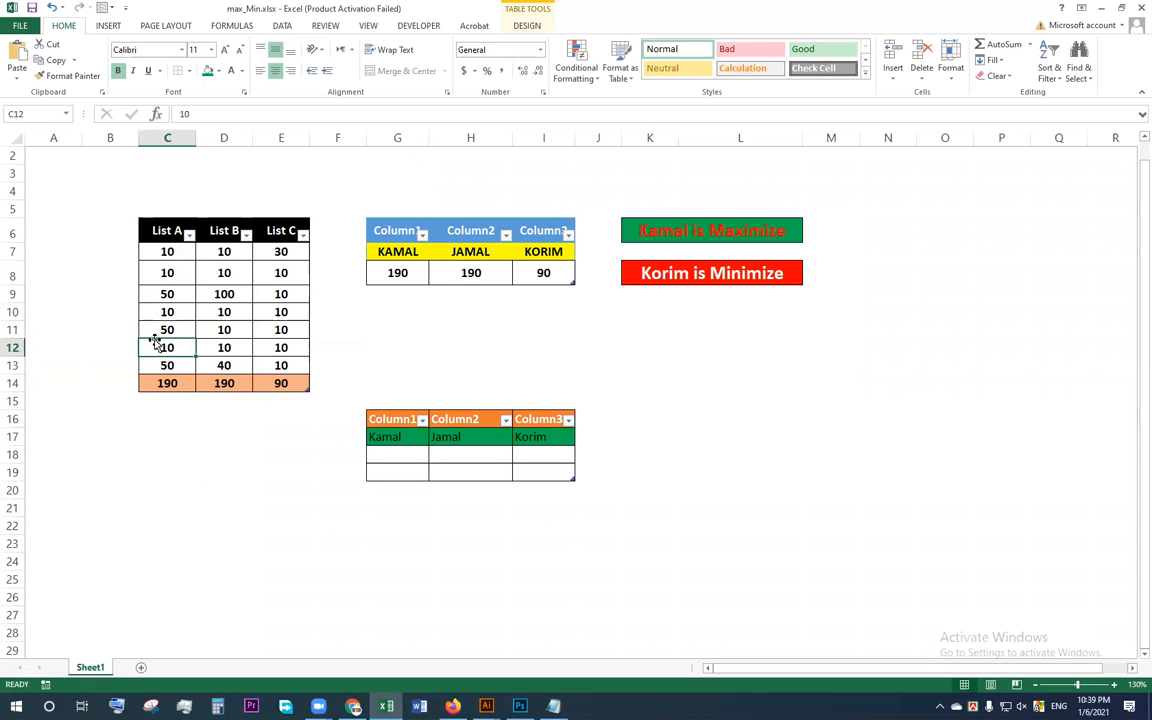
Step: Set the List C value in row 11 to 500 and check the list totals in C14:E14
click(282, 328)
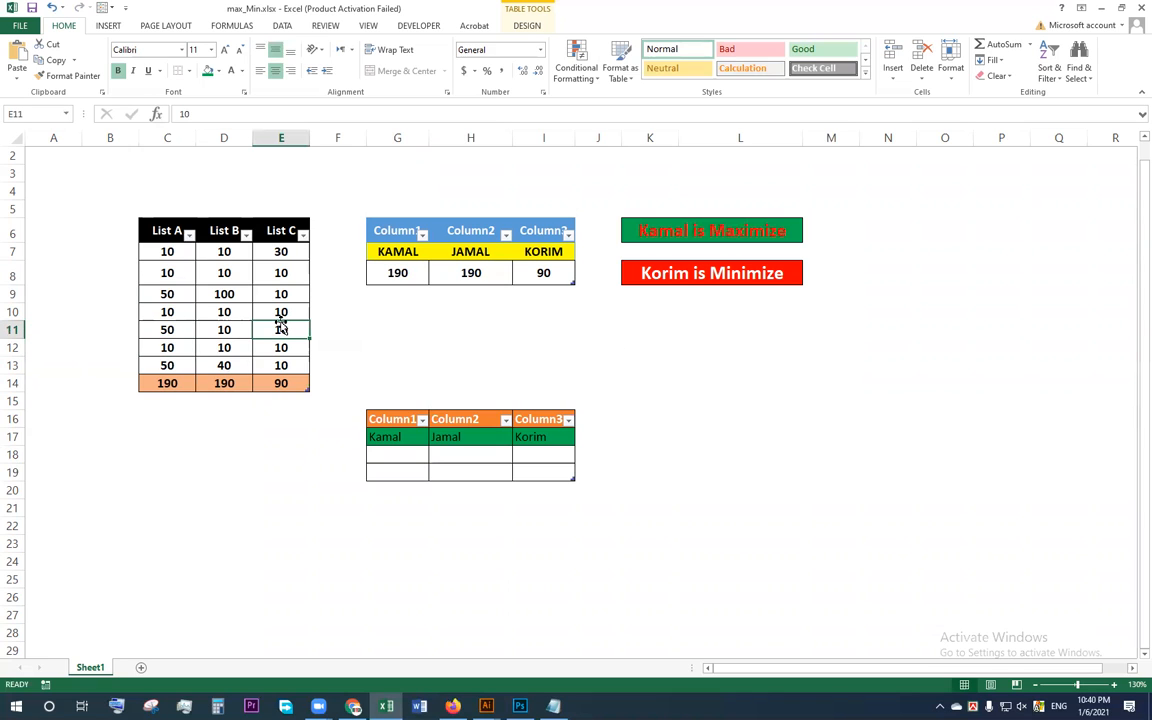
text(500)
key(Left)
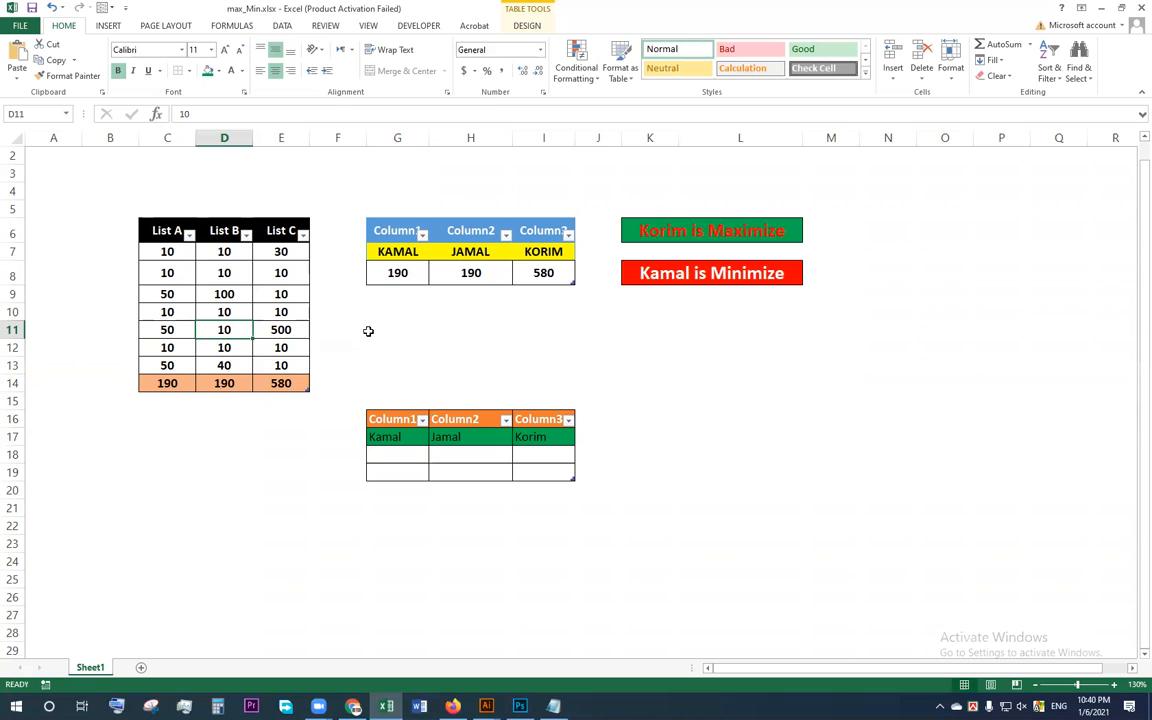
click(160, 383)
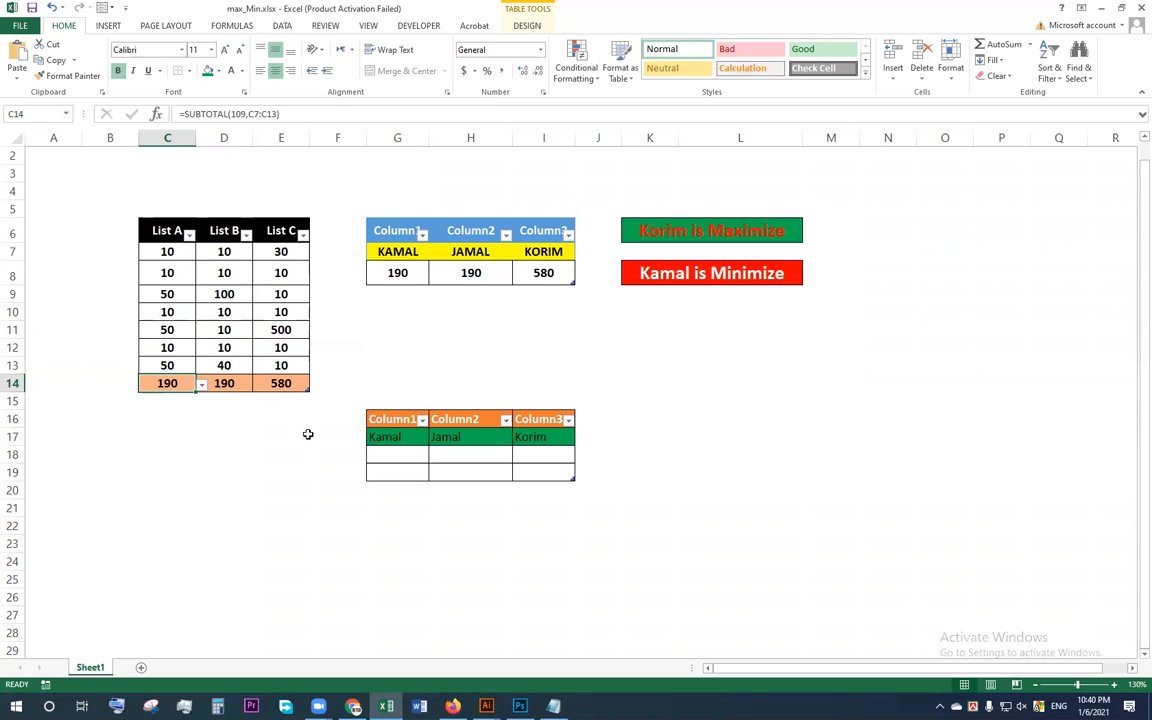
drag(207, 389, 275, 386)
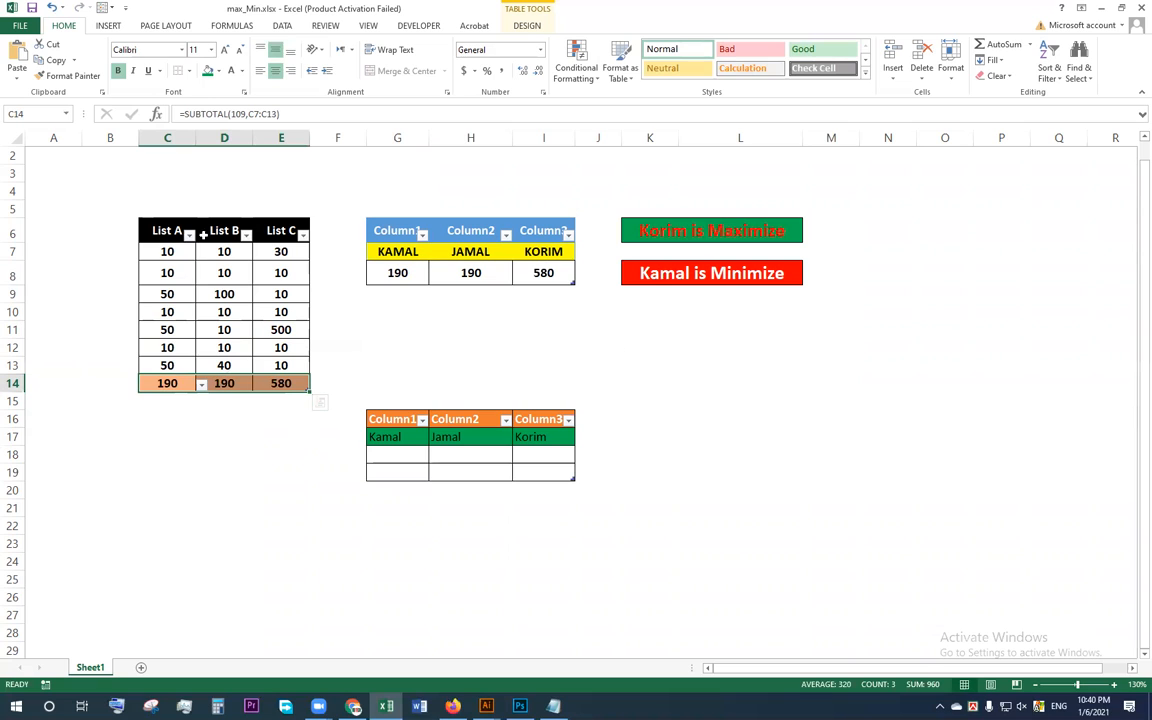
Step: Copy the three names from G7:I7 into C7:E7, the first row under the List A to List C headers
drag(398, 251, 532, 259)
key(ctrl+c)
drag(158, 251, 283, 252)
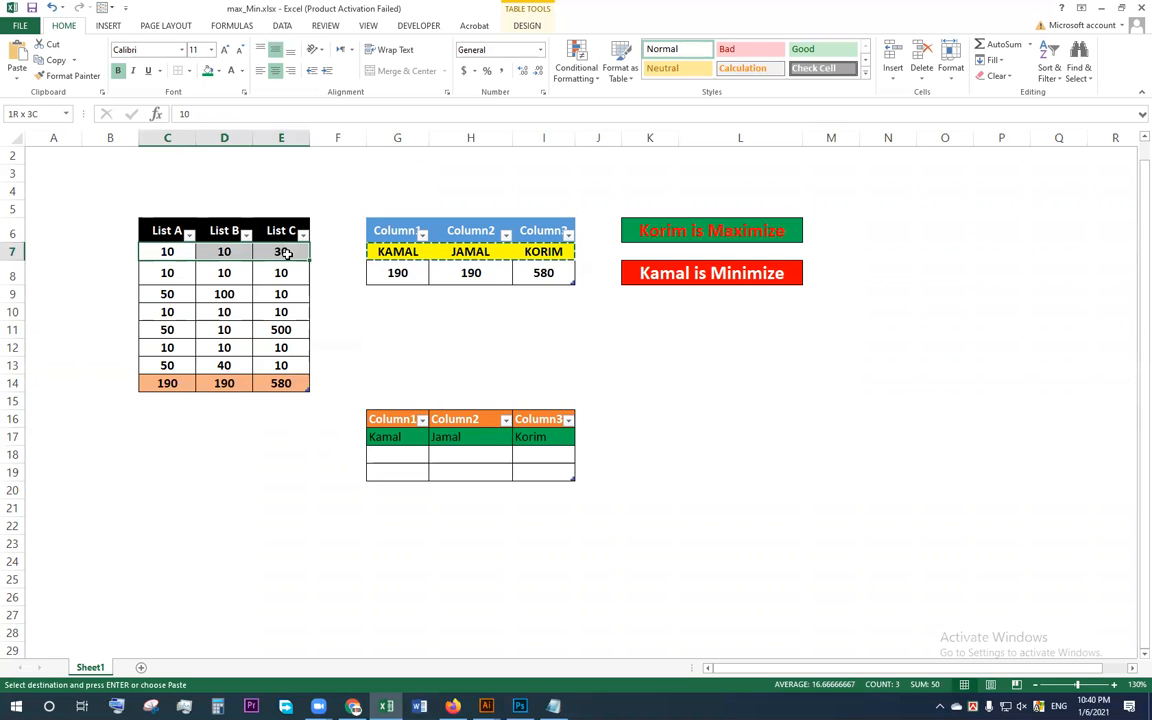
key(ctrl+v)
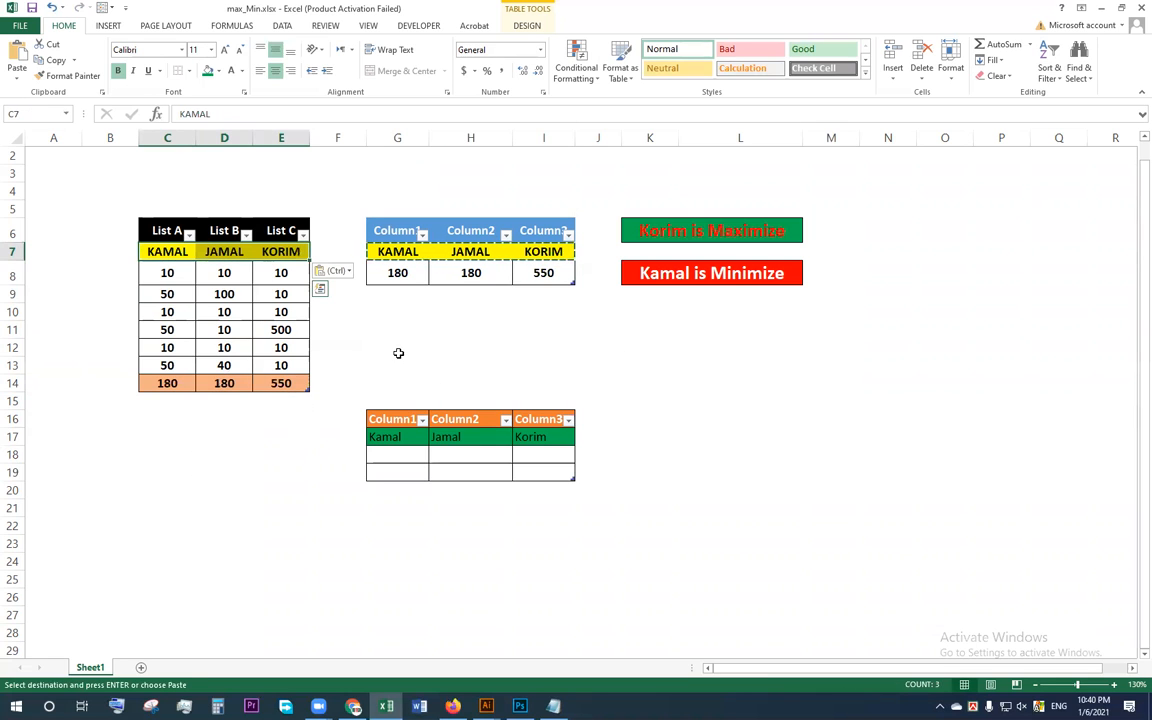
key(Escape)
click(431, 349)
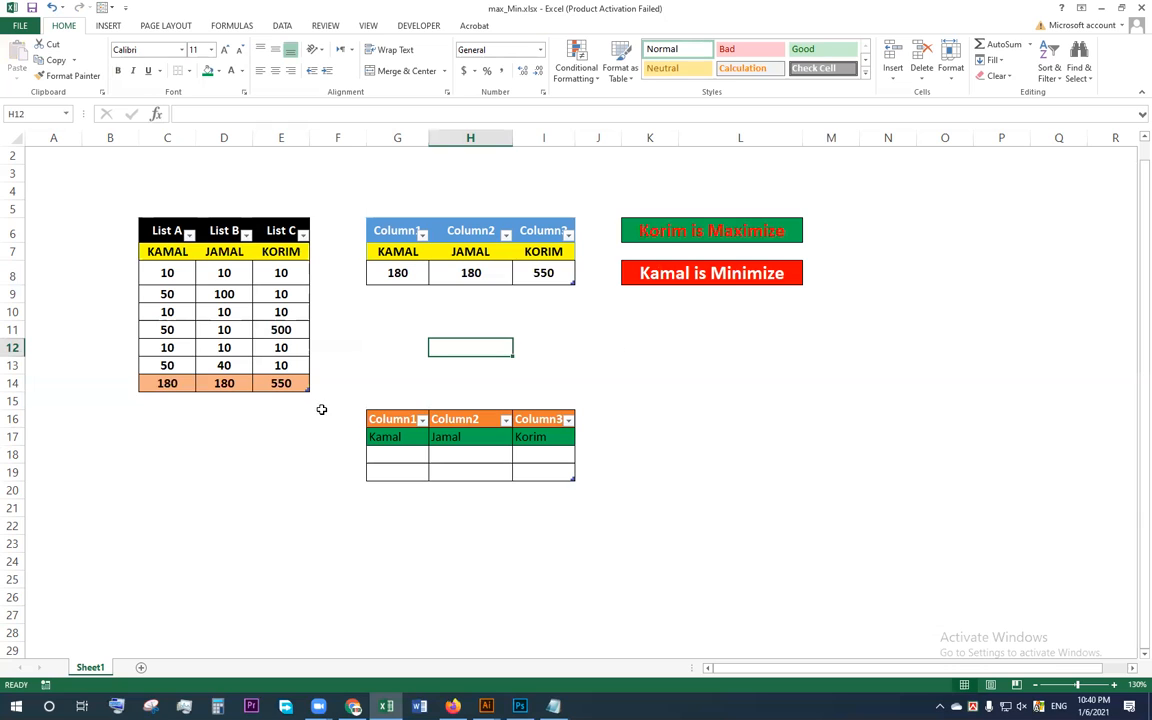
Step: Compare the list totals in C14:E14 with the values in G8:I8 of the upper summary table
drag(170, 388, 281, 384)
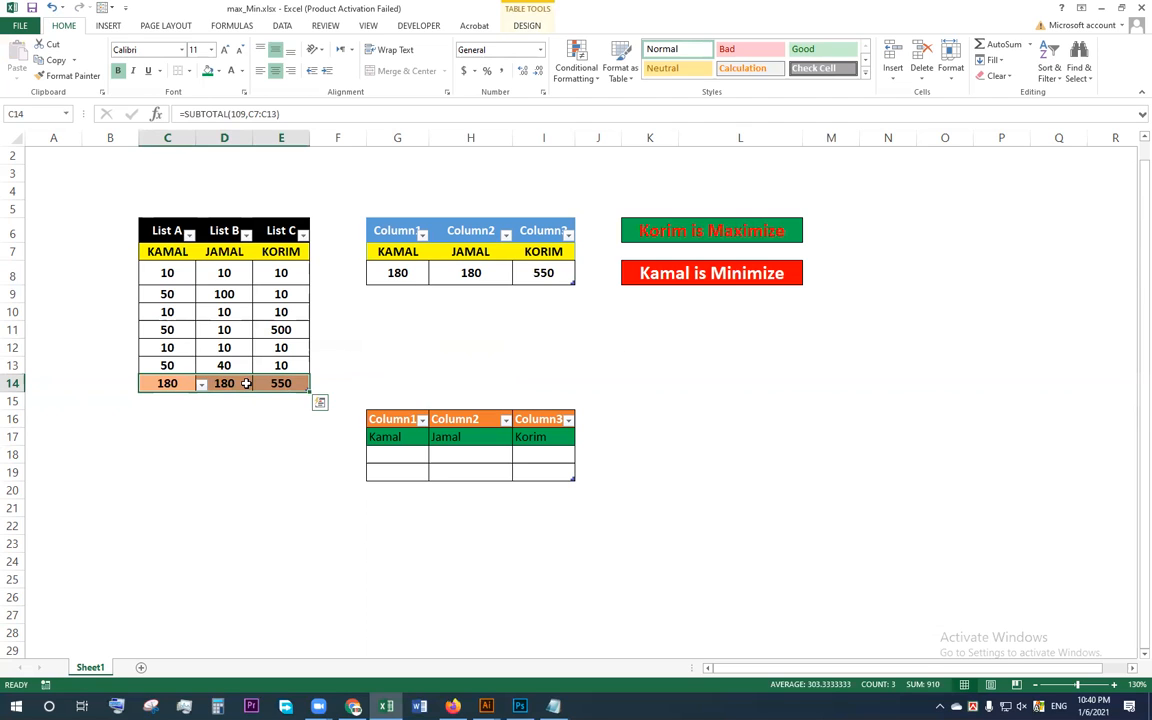
click(388, 345)
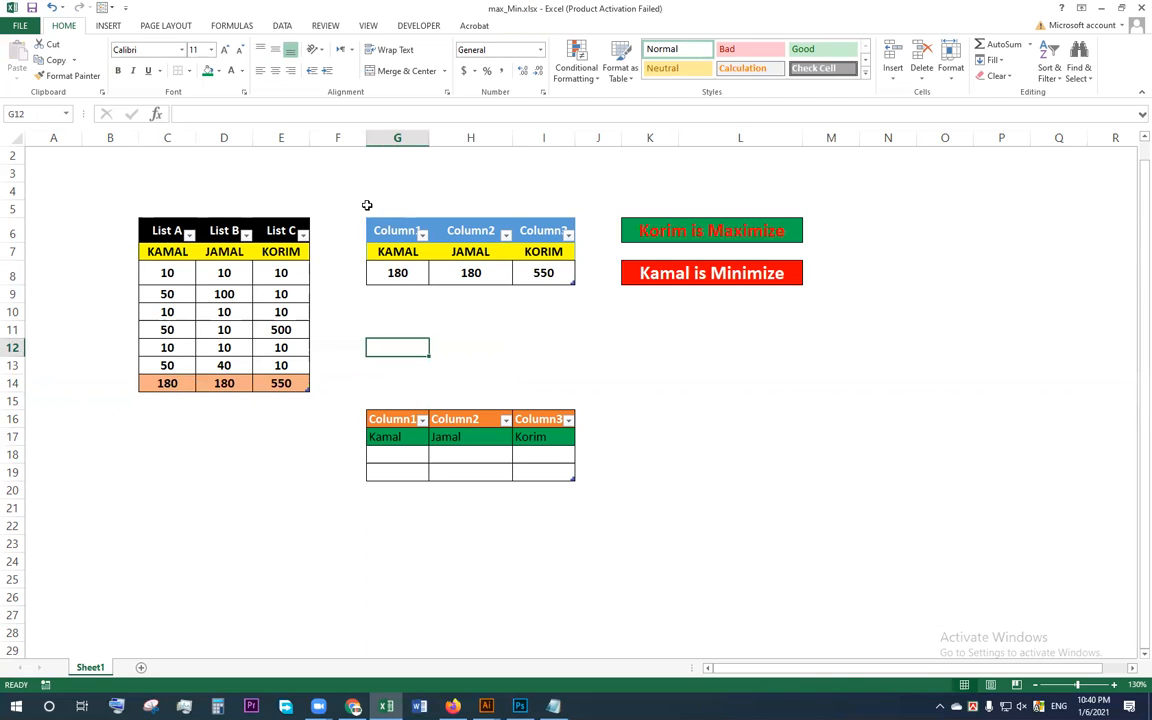
drag(367, 205, 532, 270)
click(445, 350)
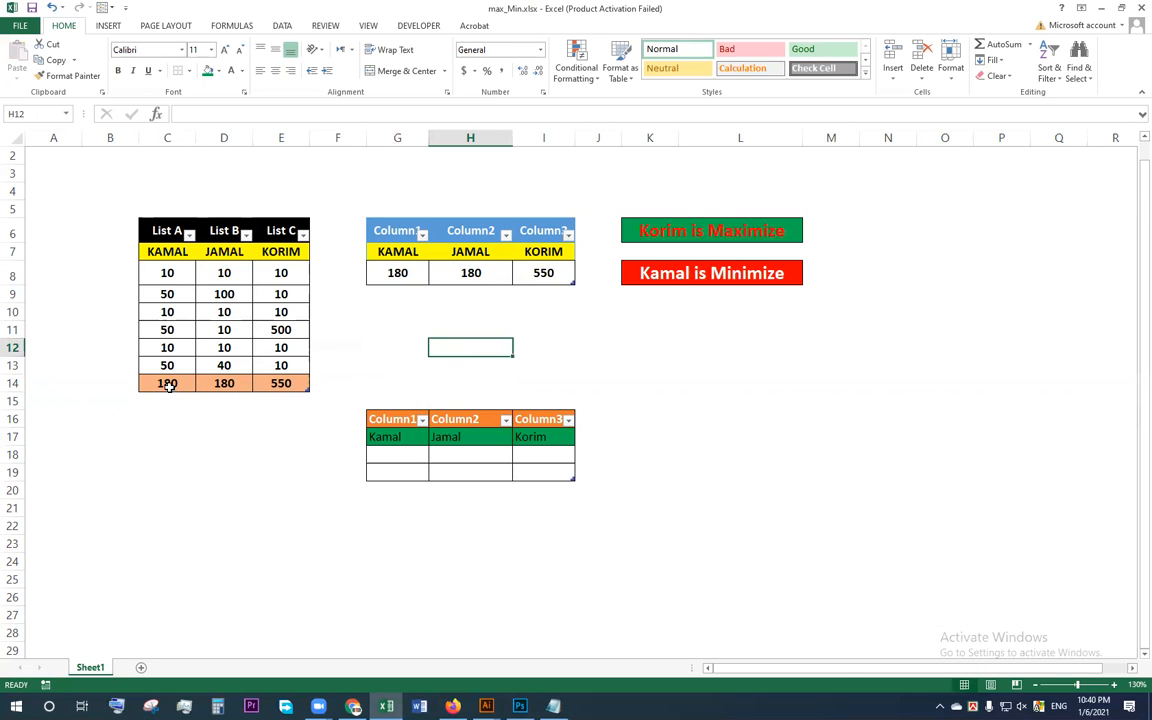
drag(170, 382, 265, 382)
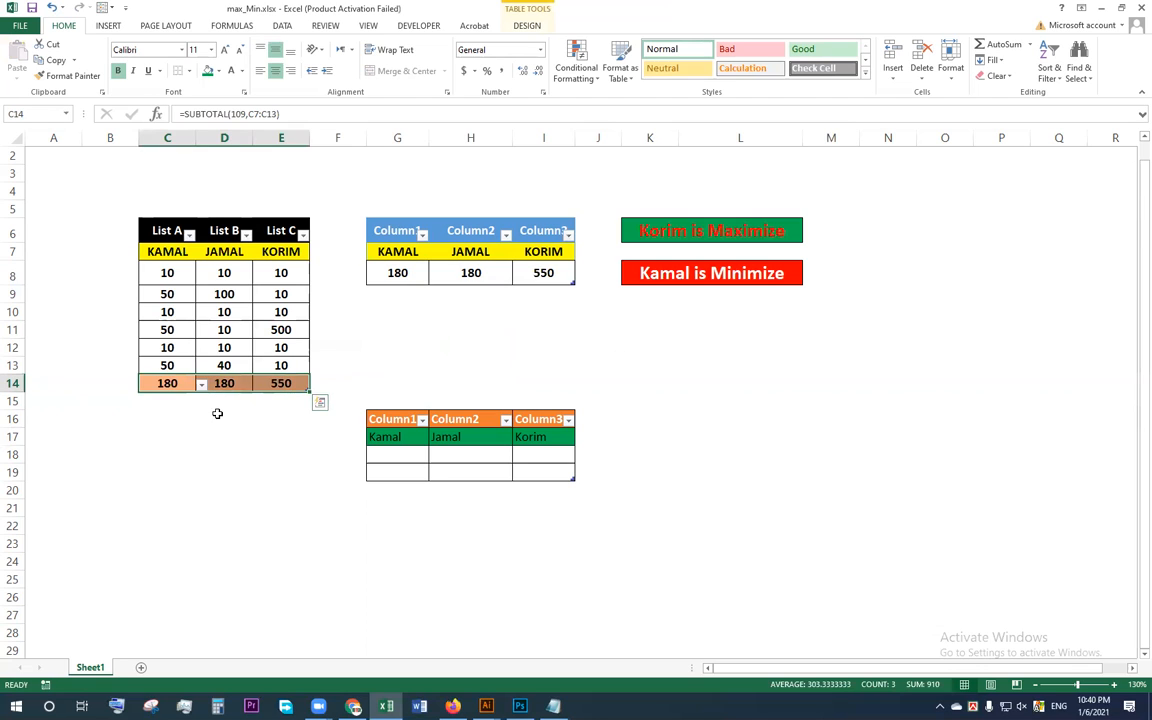
drag(399, 273, 543, 268)
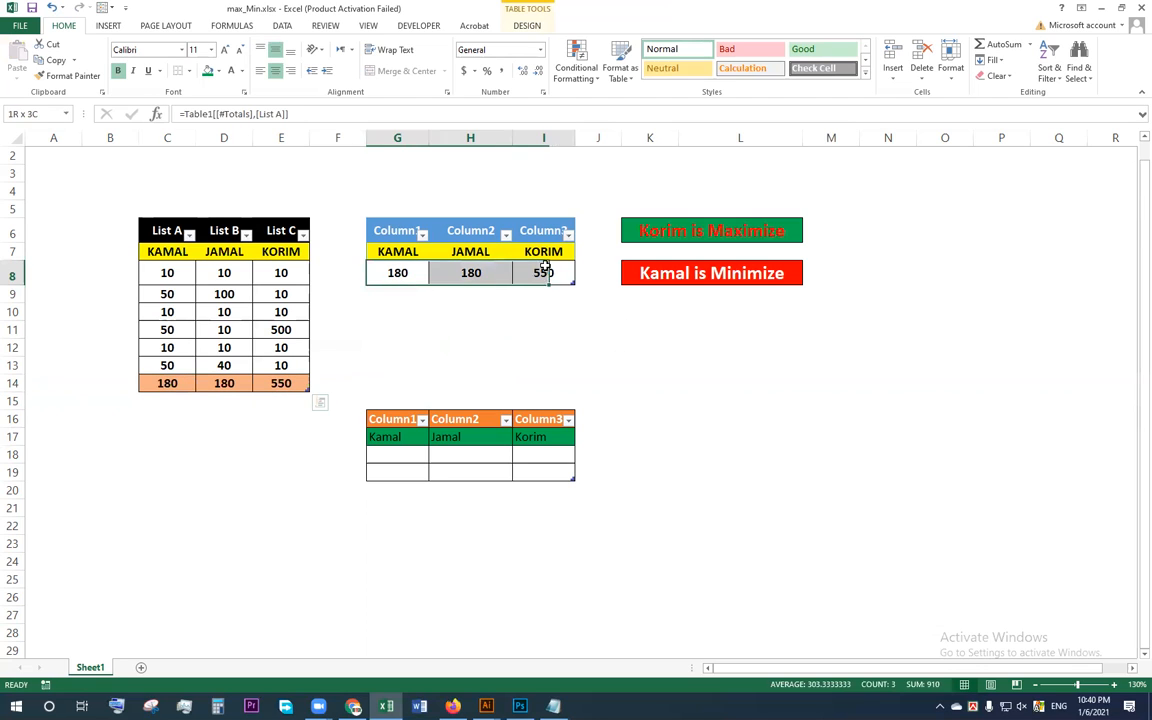
click(459, 342)
Step: Inspect the total formulas in E14 and C14 and the formulas in H8 and G8 that refer to the totals
click(281, 383)
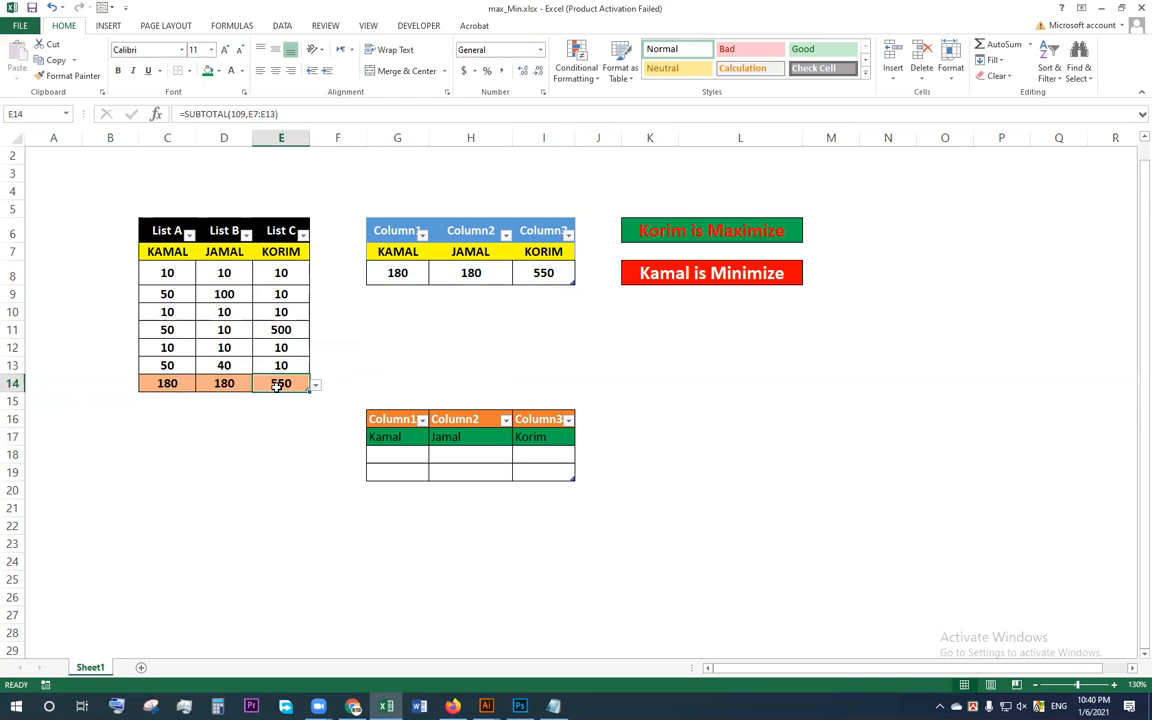
click(457, 273)
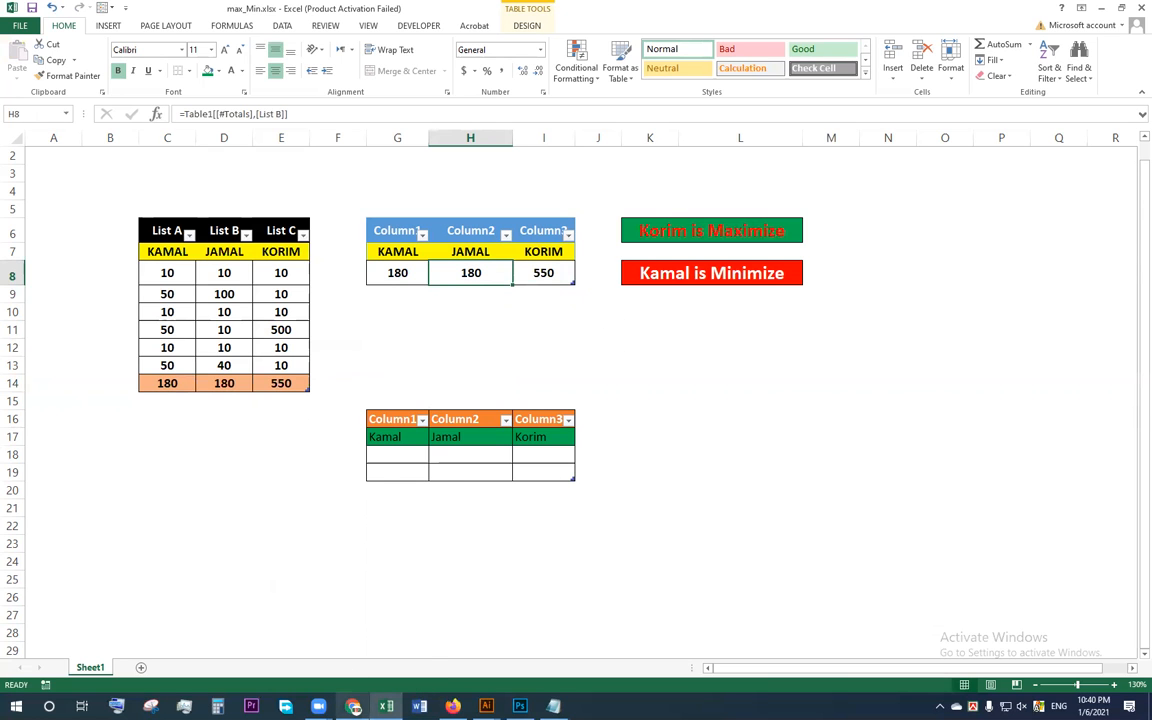
click(353, 706)
click(517, 343)
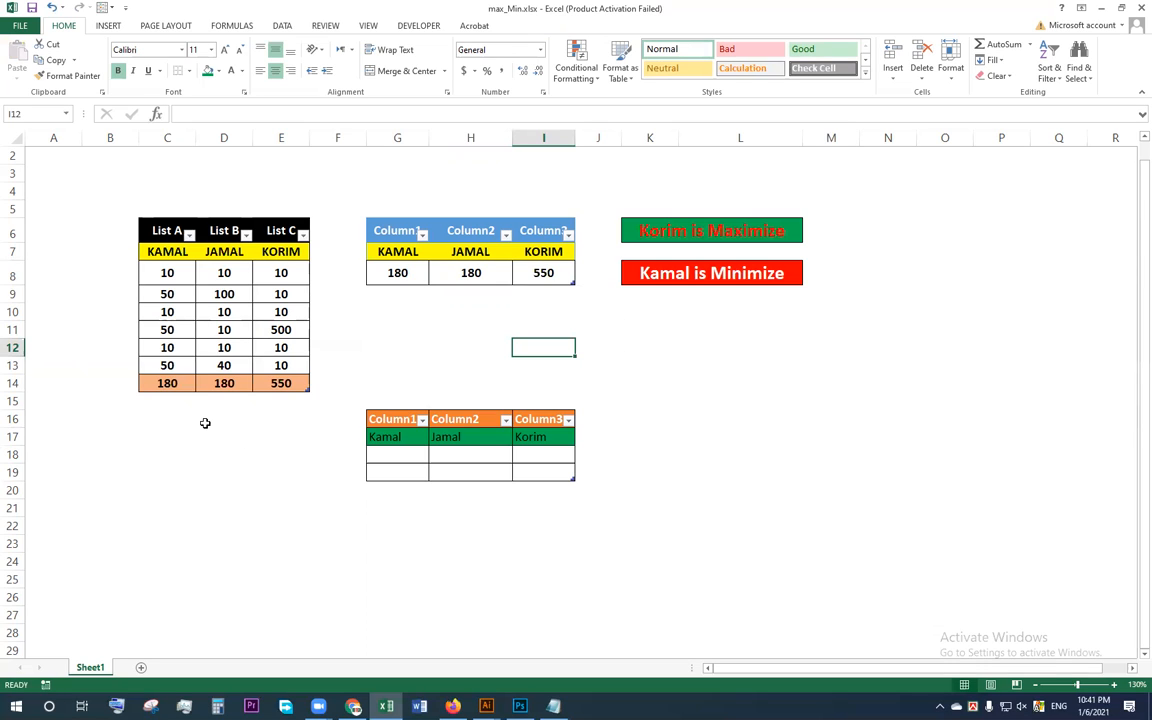
click(167, 384)
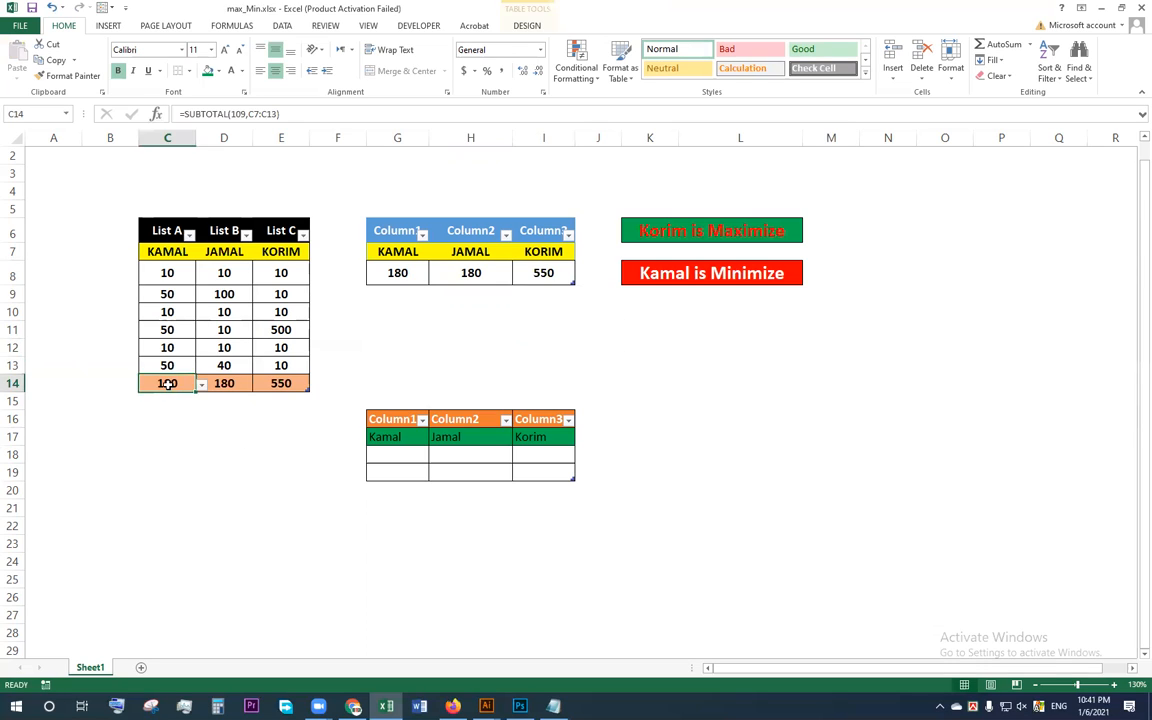
click(400, 275)
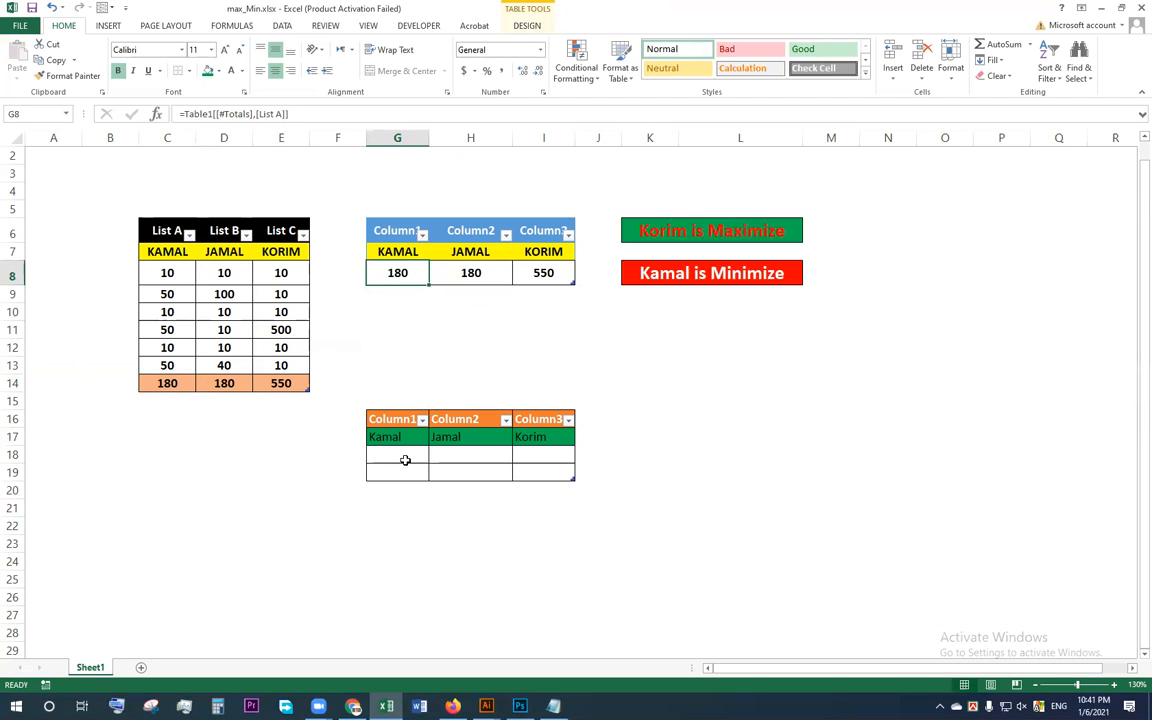
Step: Link G18 in the new table to the List A total in C14
click(405, 460)
text(=)
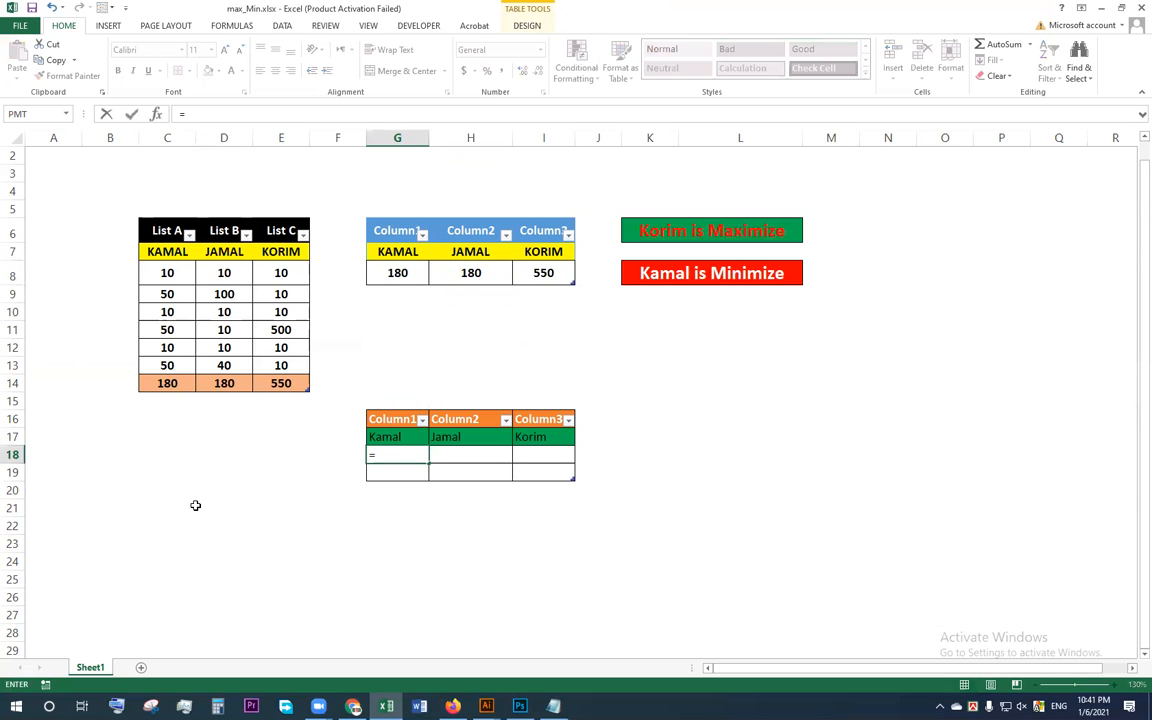
click(168, 384)
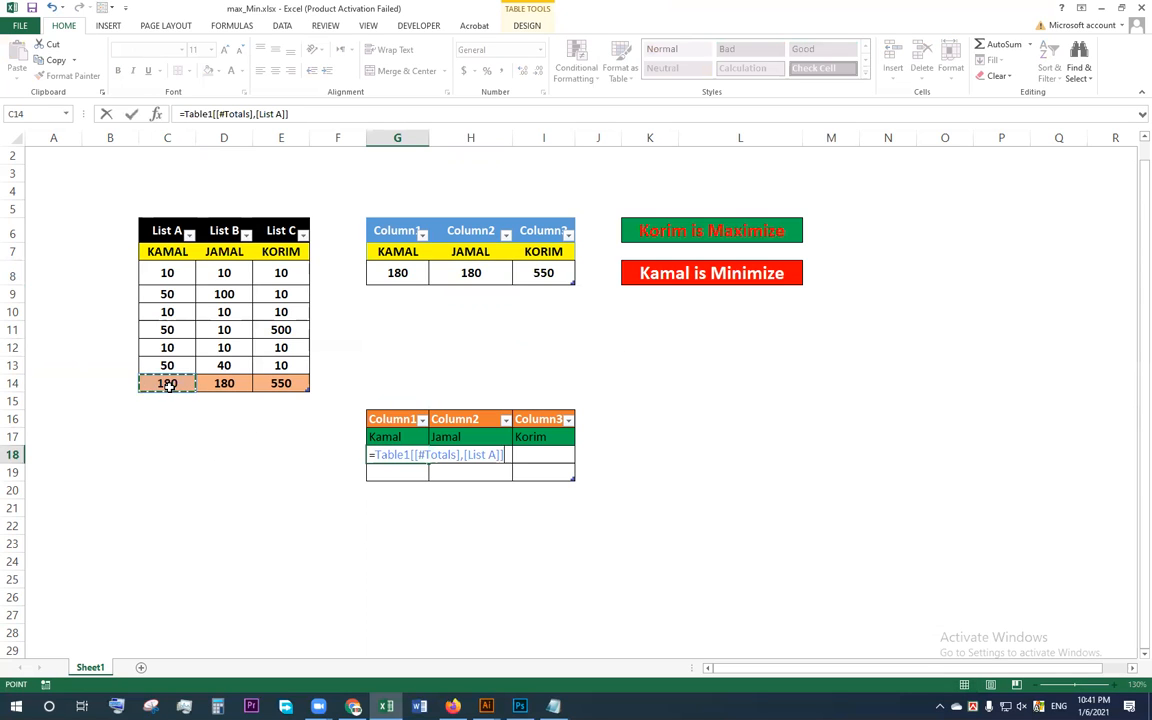
key(Return)
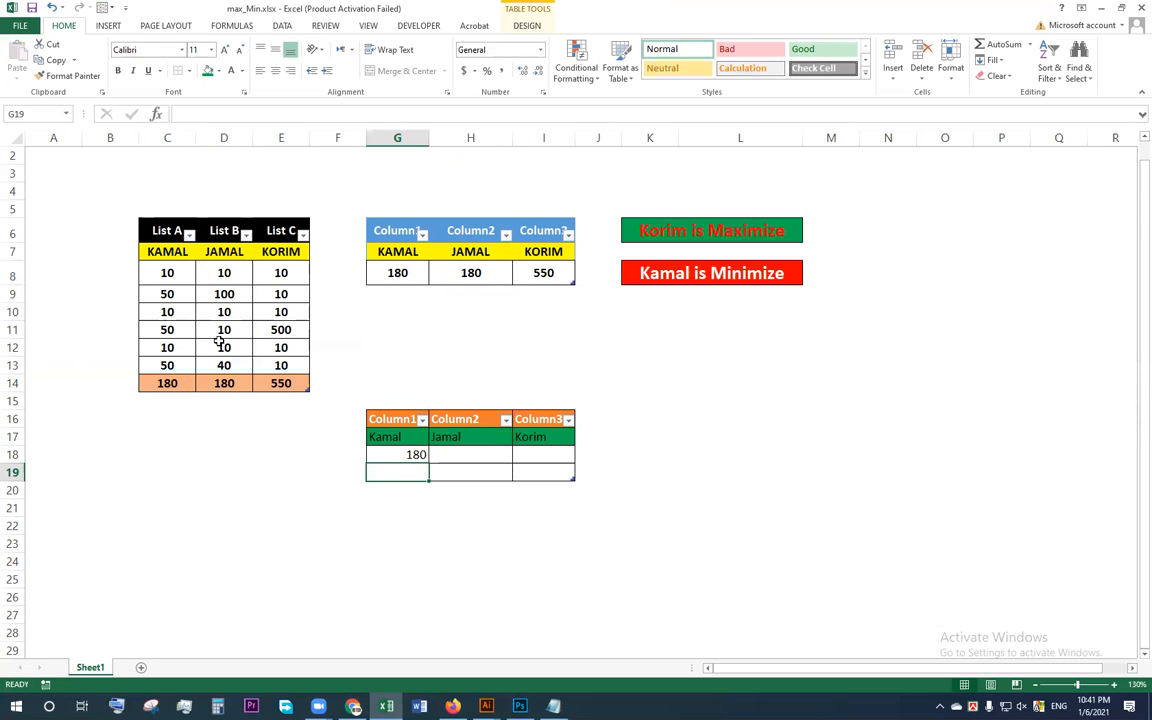
Step: Test the link by setting C8 to 100, and undo both that value and the formula in G18
click(170, 273)
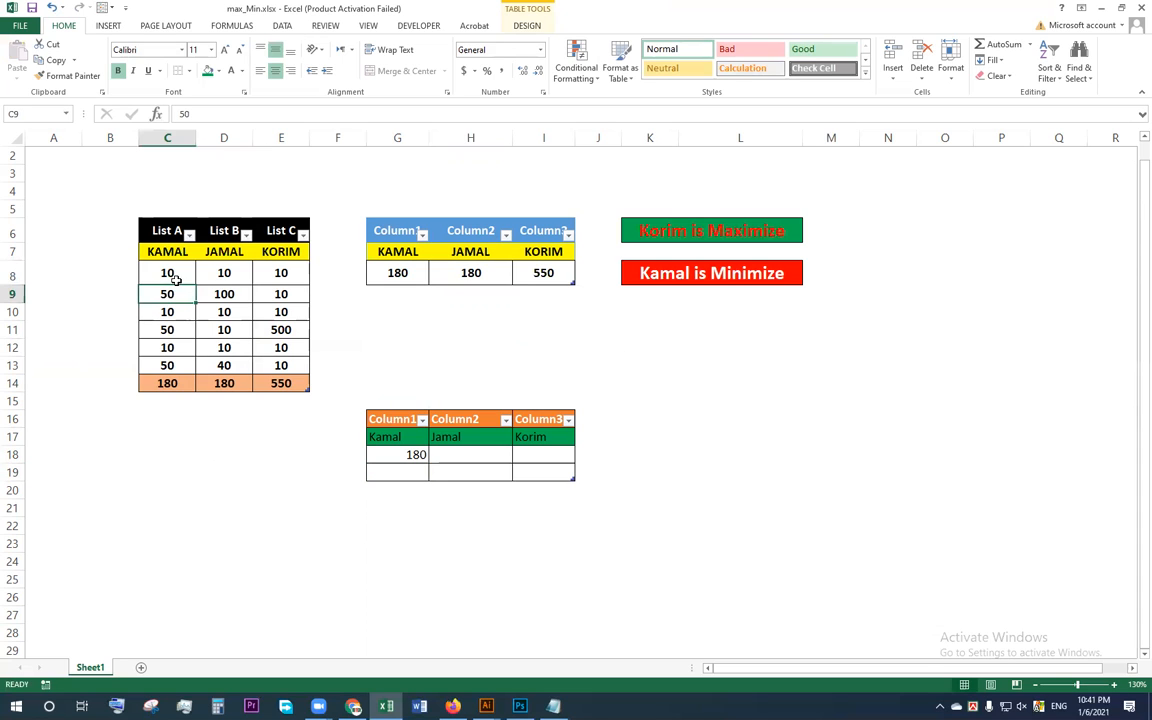
text(100)
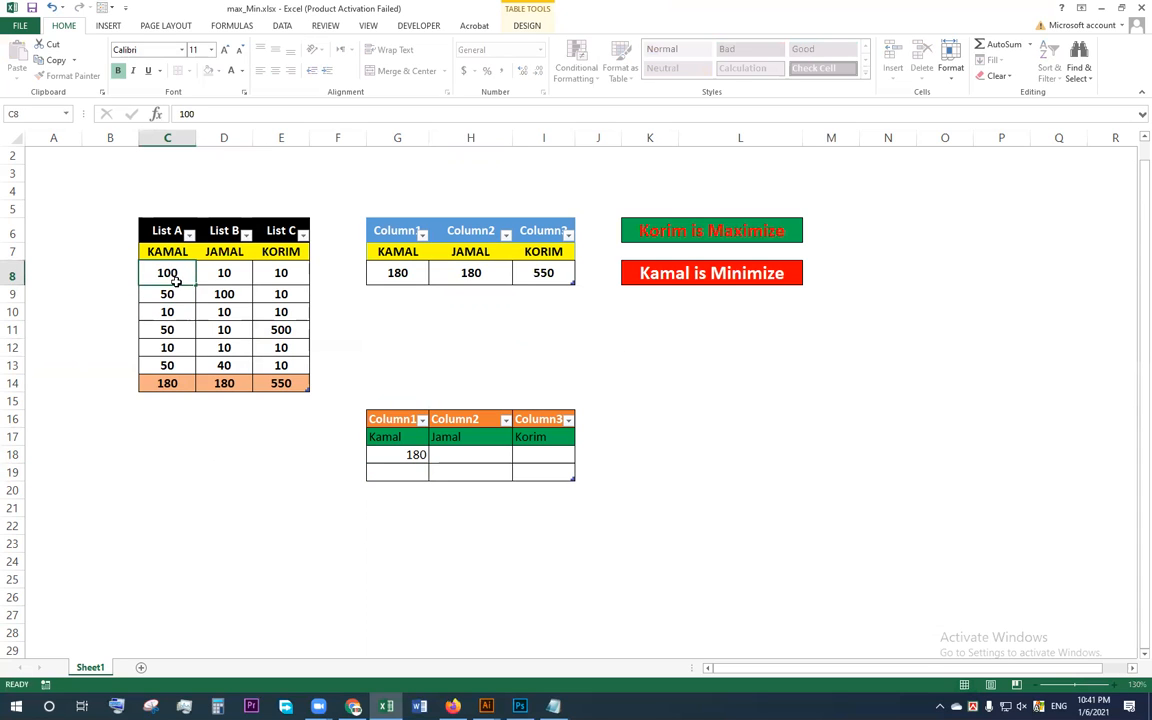
key(Return)
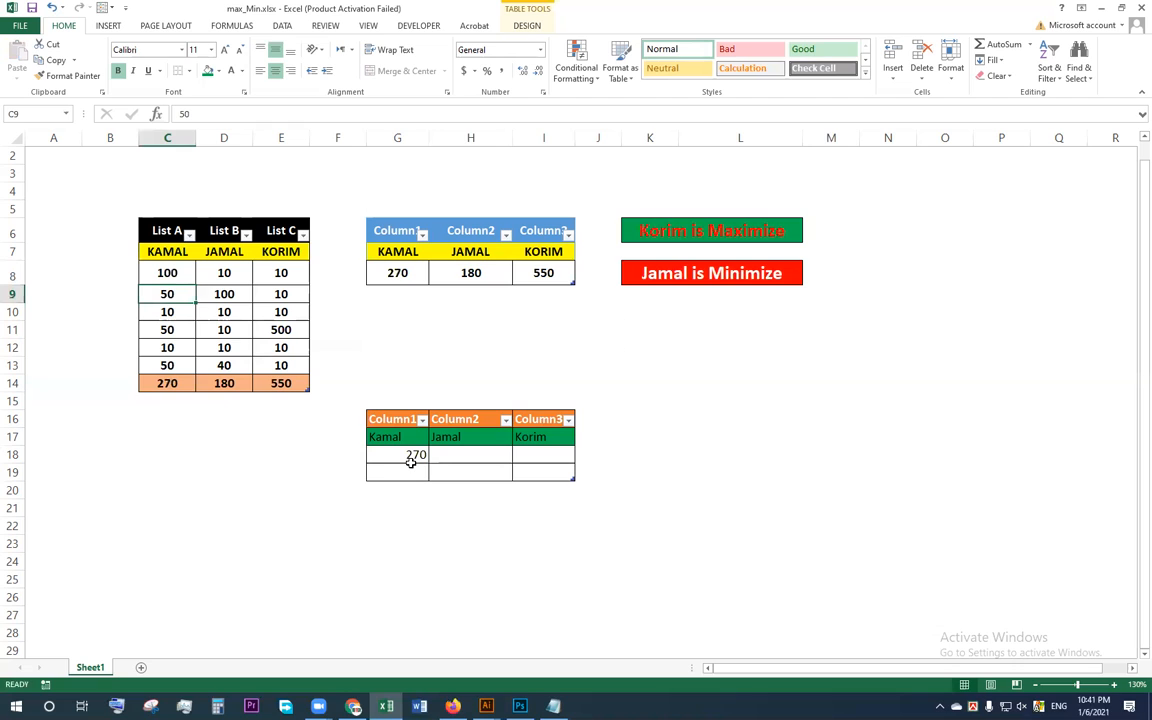
key(ctrl+z)
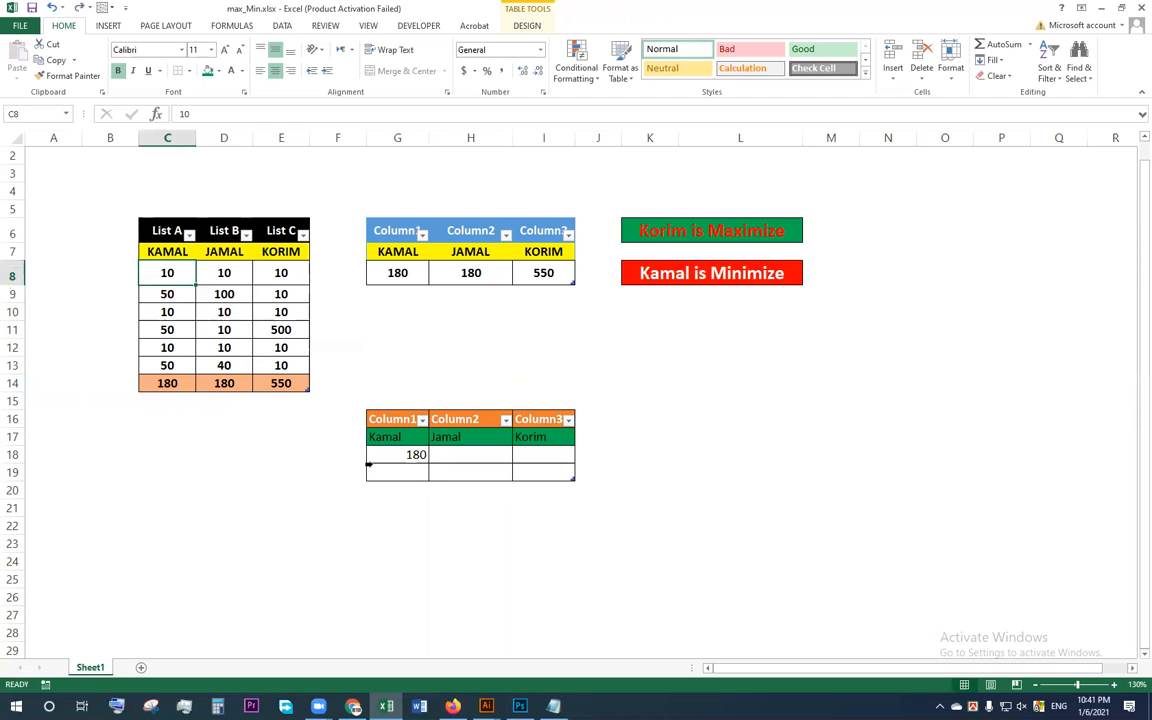
key(ctrl+z)
click(570, 520)
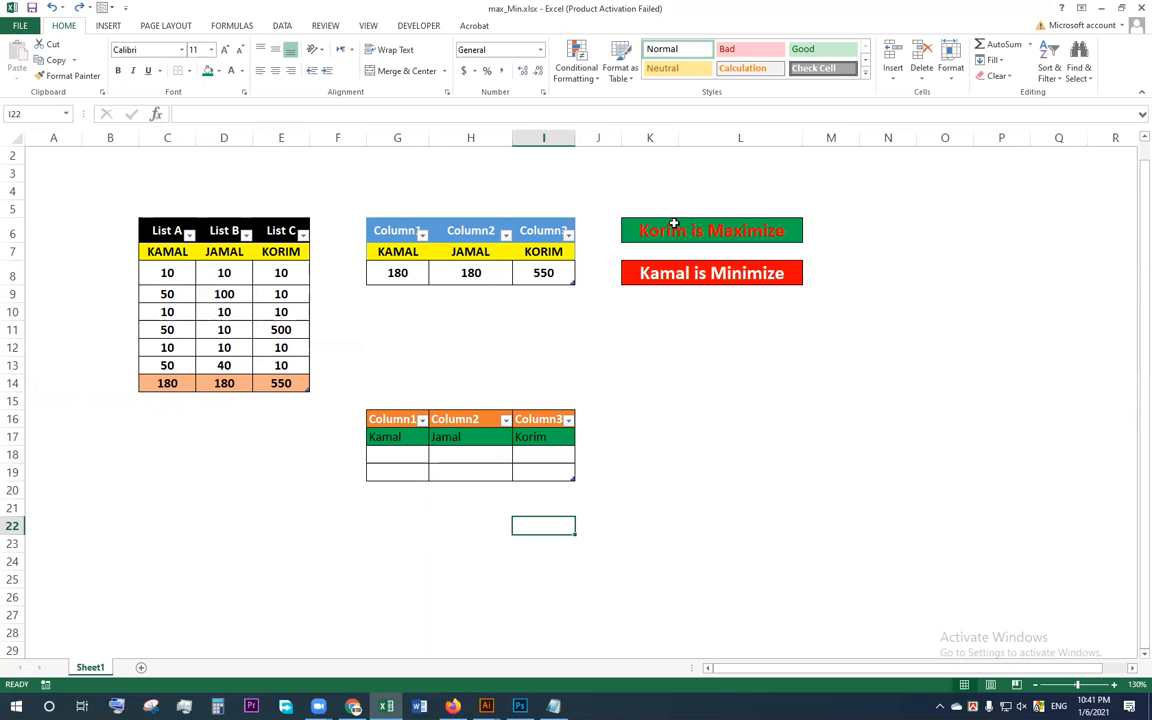
Step: Merge and center K16:L16 beside the new table and fill the merged cell with the standard light blue
drag(627, 419, 734, 415)
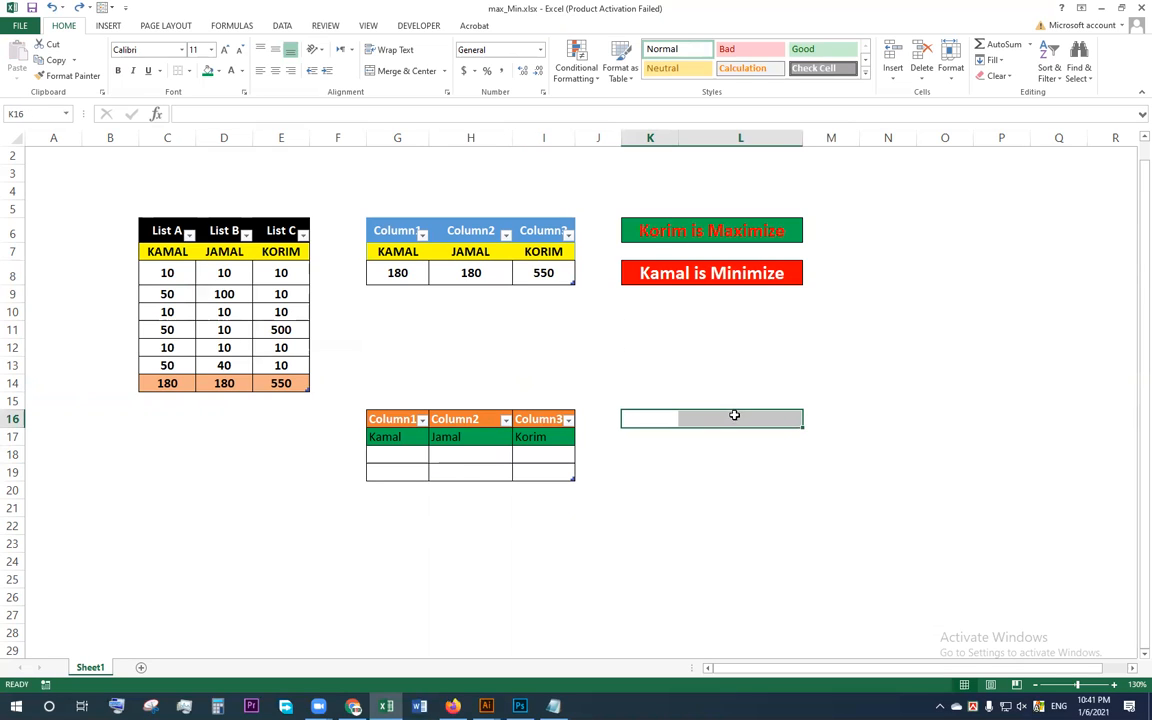
click(380, 70)
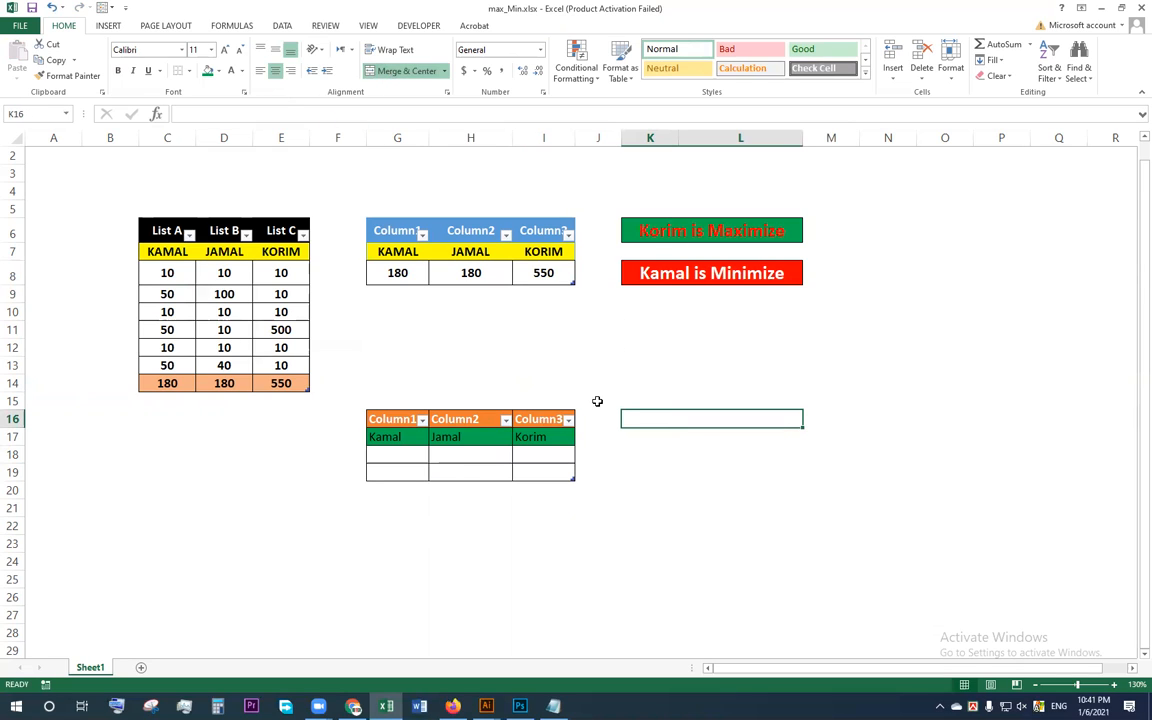
click(638, 456)
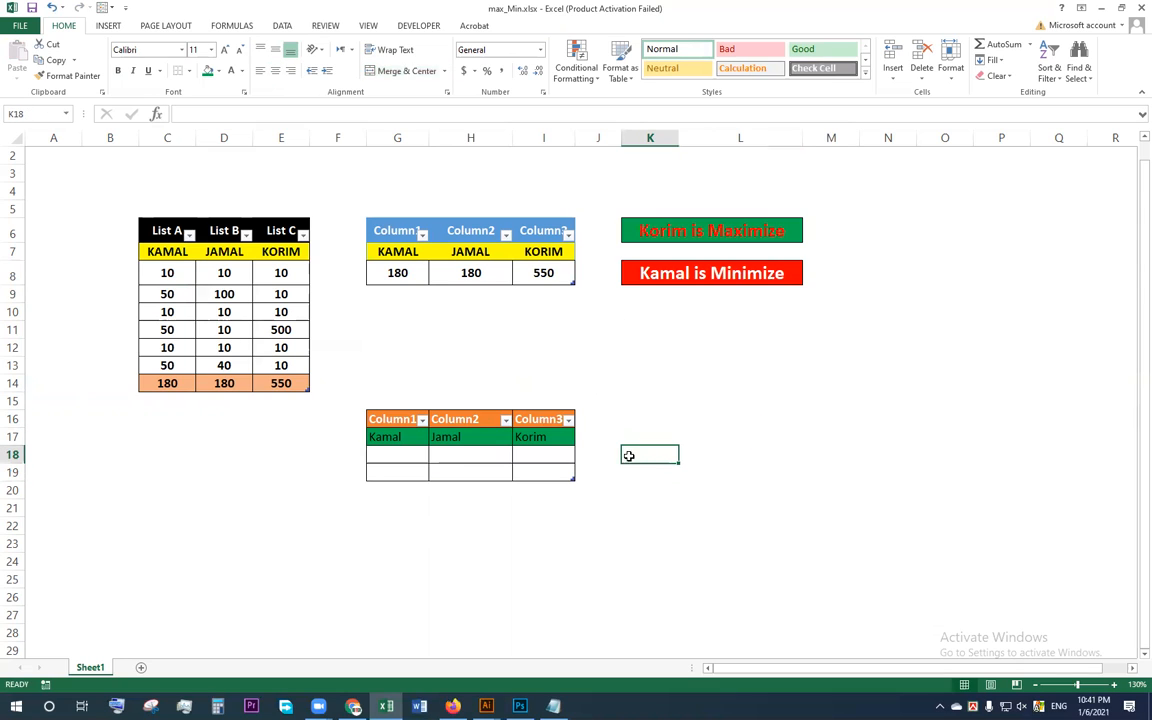
click(650, 420)
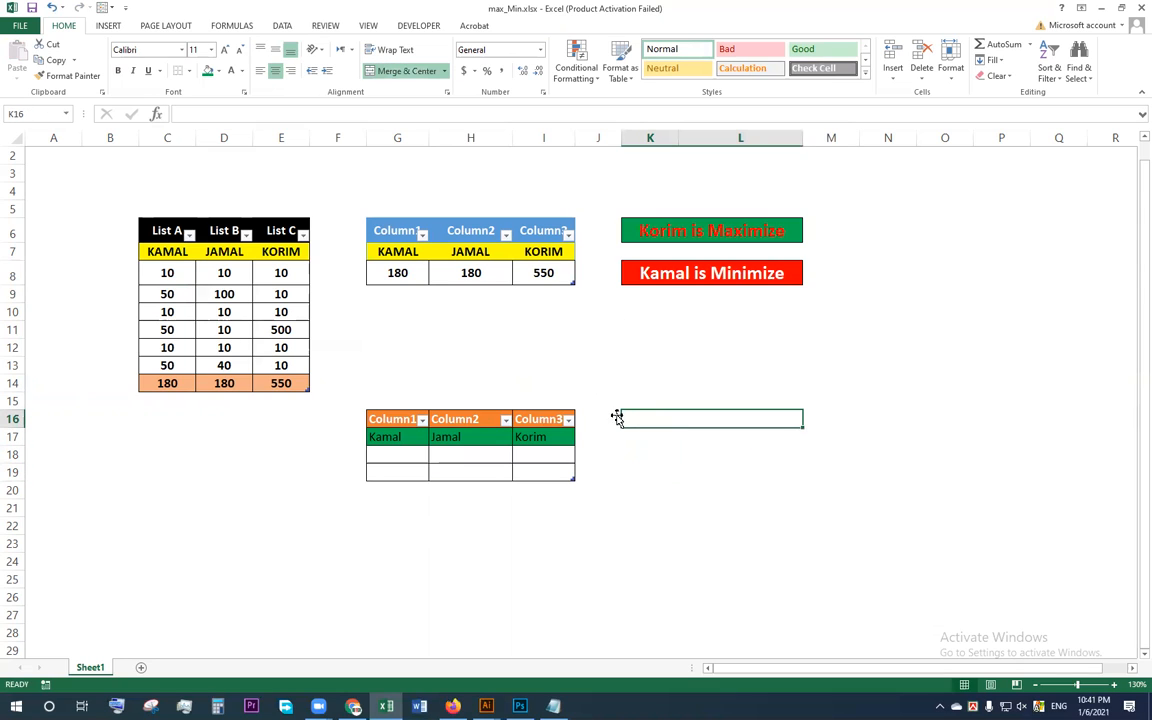
click(209, 72)
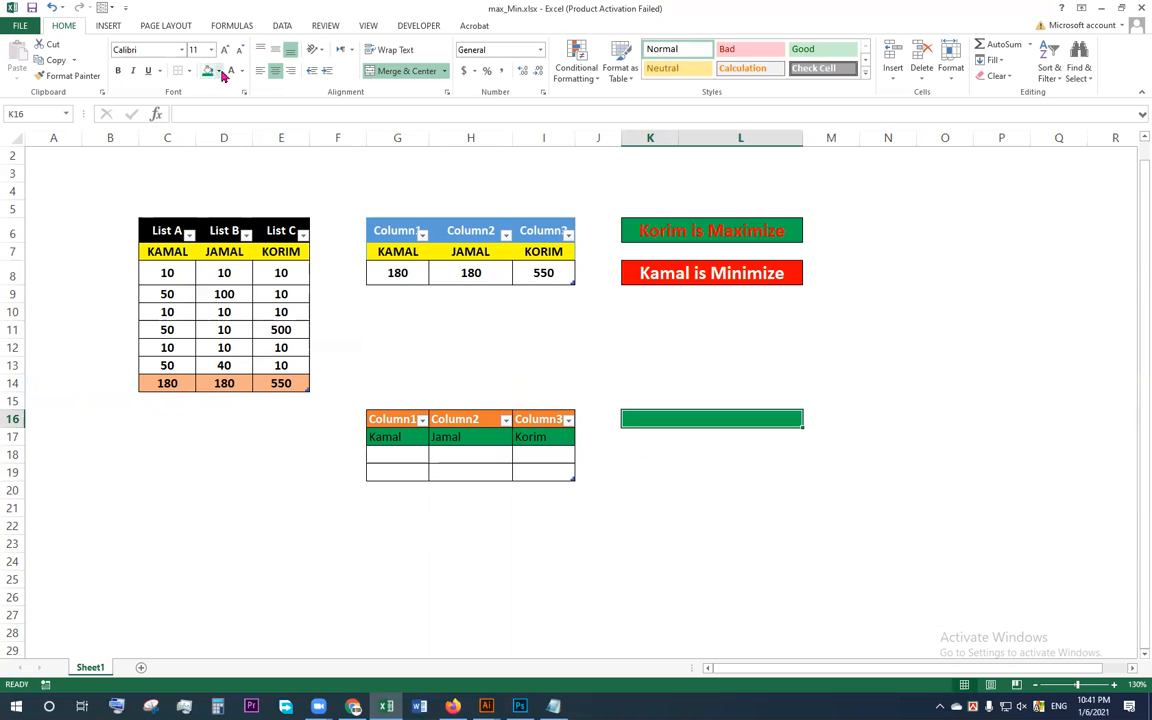
click(219, 71)
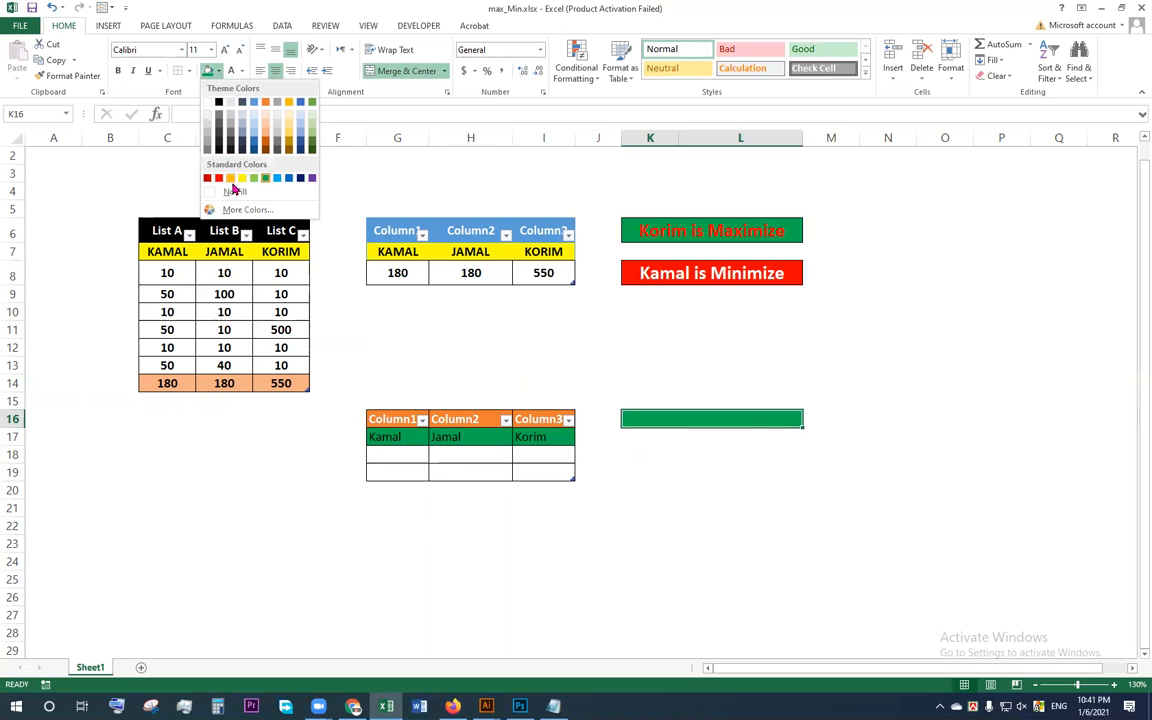
click(279, 181)
Step: Merge and center K19:L19 and fill the merged cell with the standard blue
drag(632, 471, 756, 469)
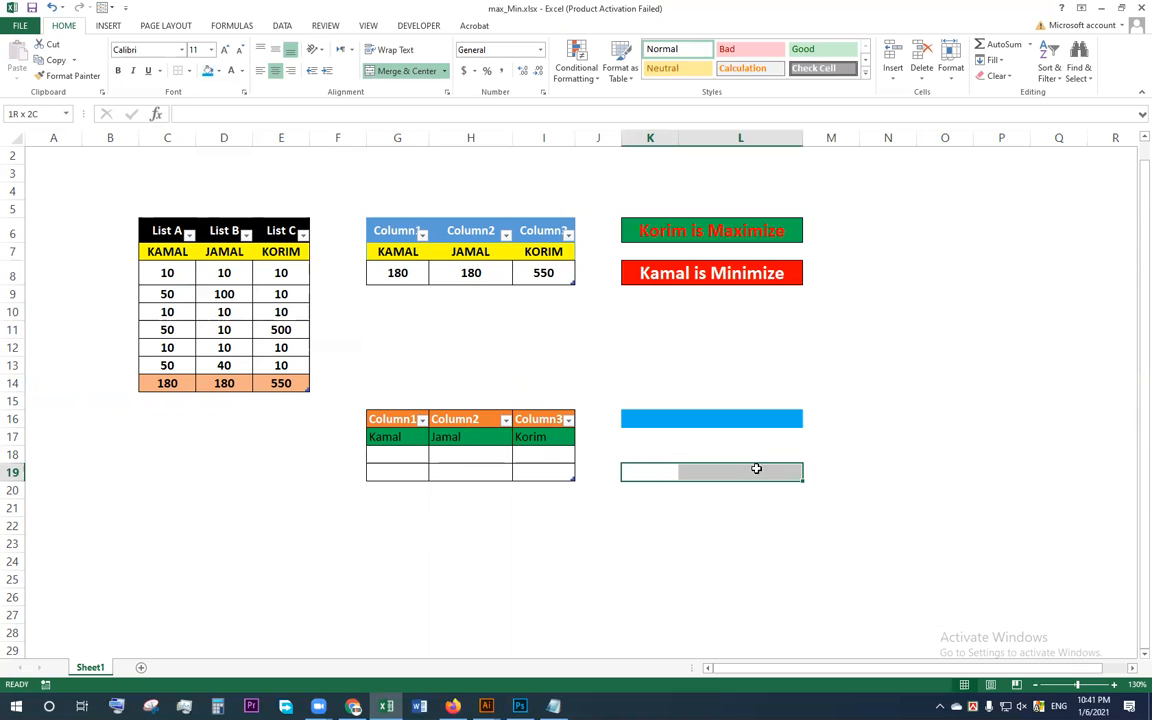
click(408, 71)
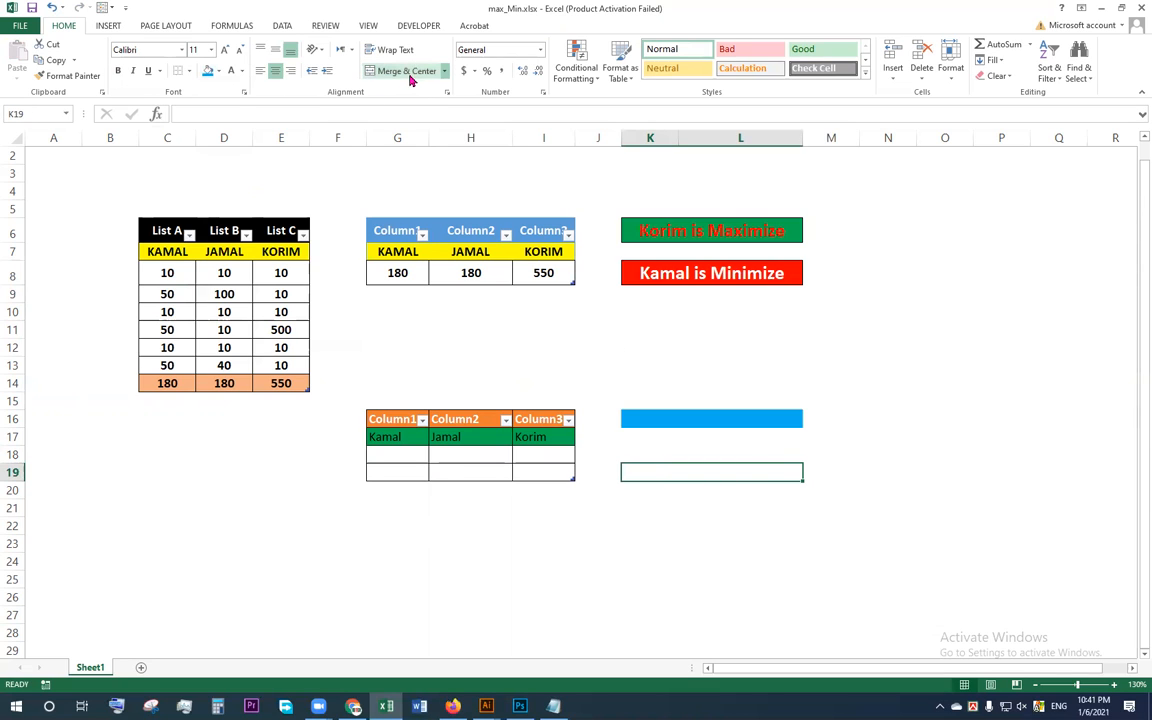
click(217, 71)
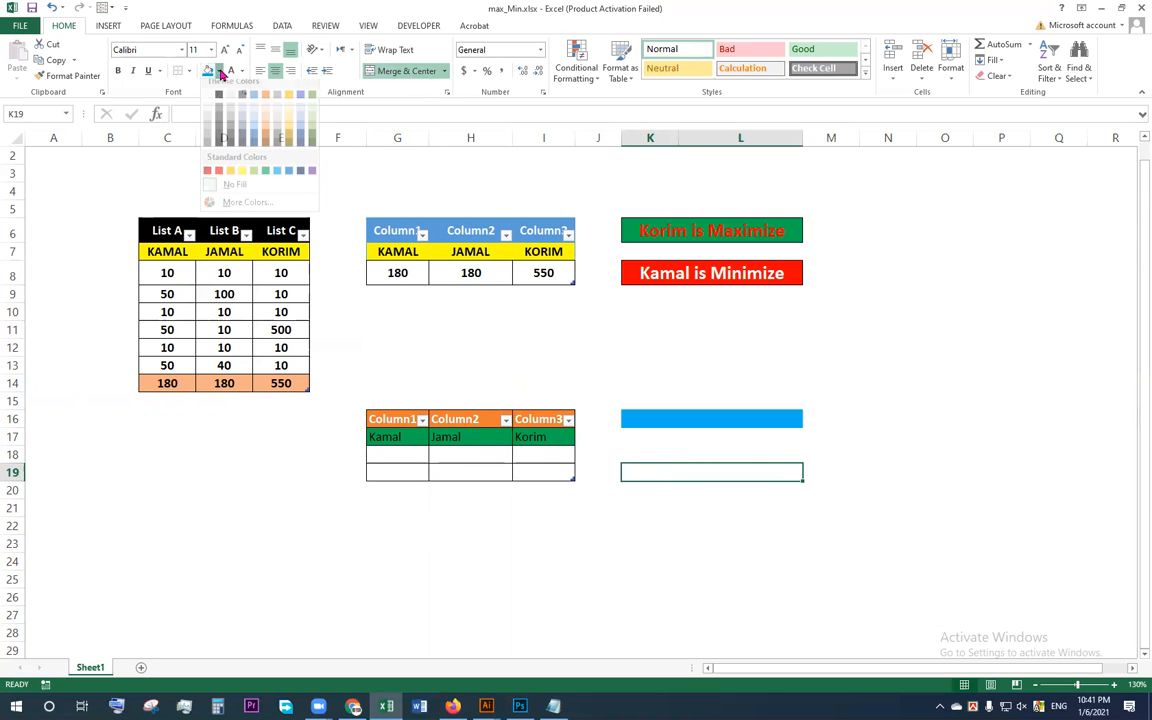
click(289, 179)
click(660, 455)
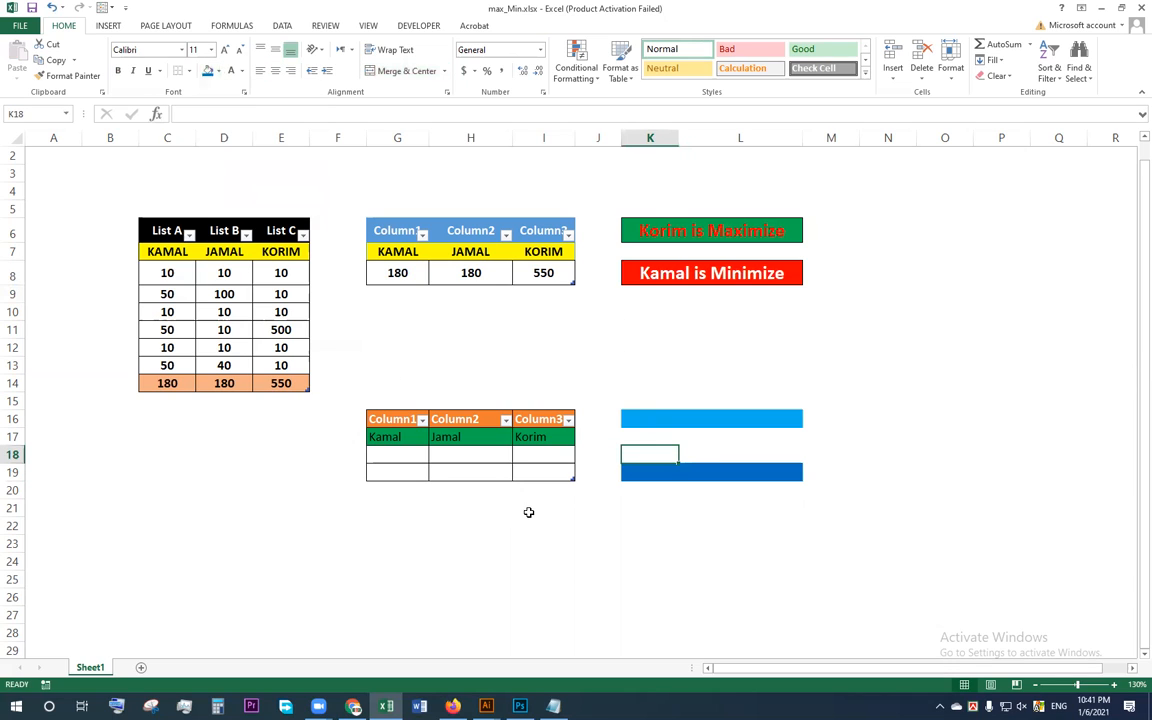
Step: Format the light blue merged cell K16 with bold 16-point text
click(540, 528)
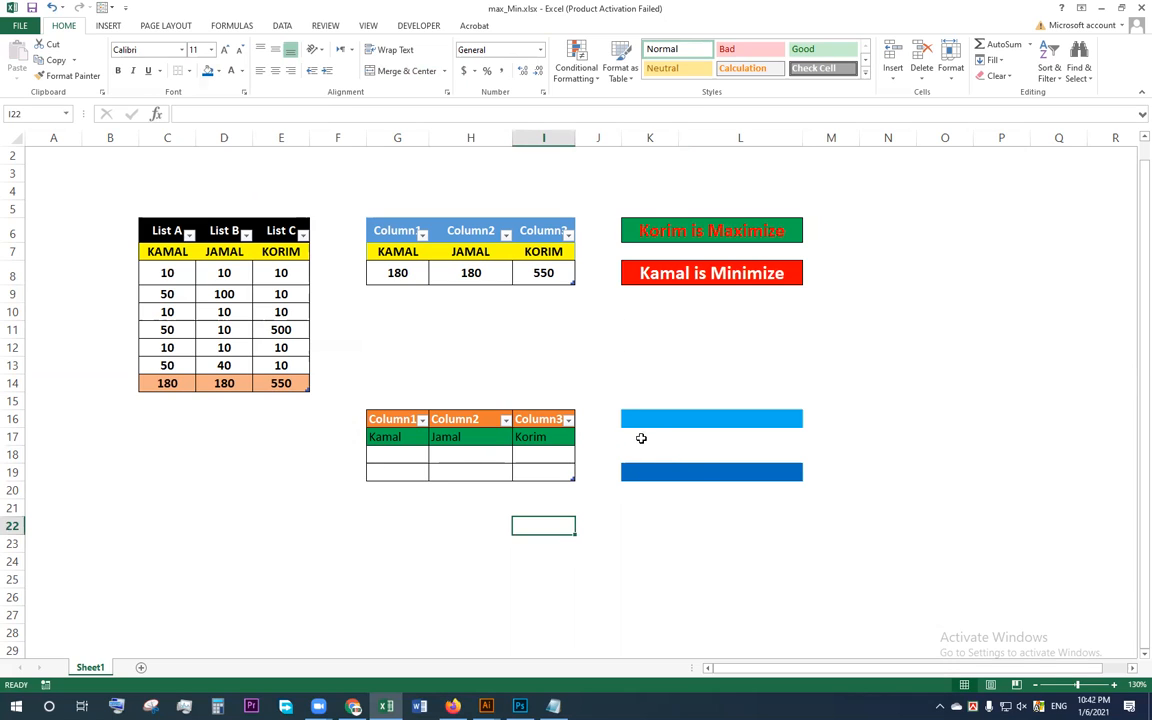
click(666, 418)
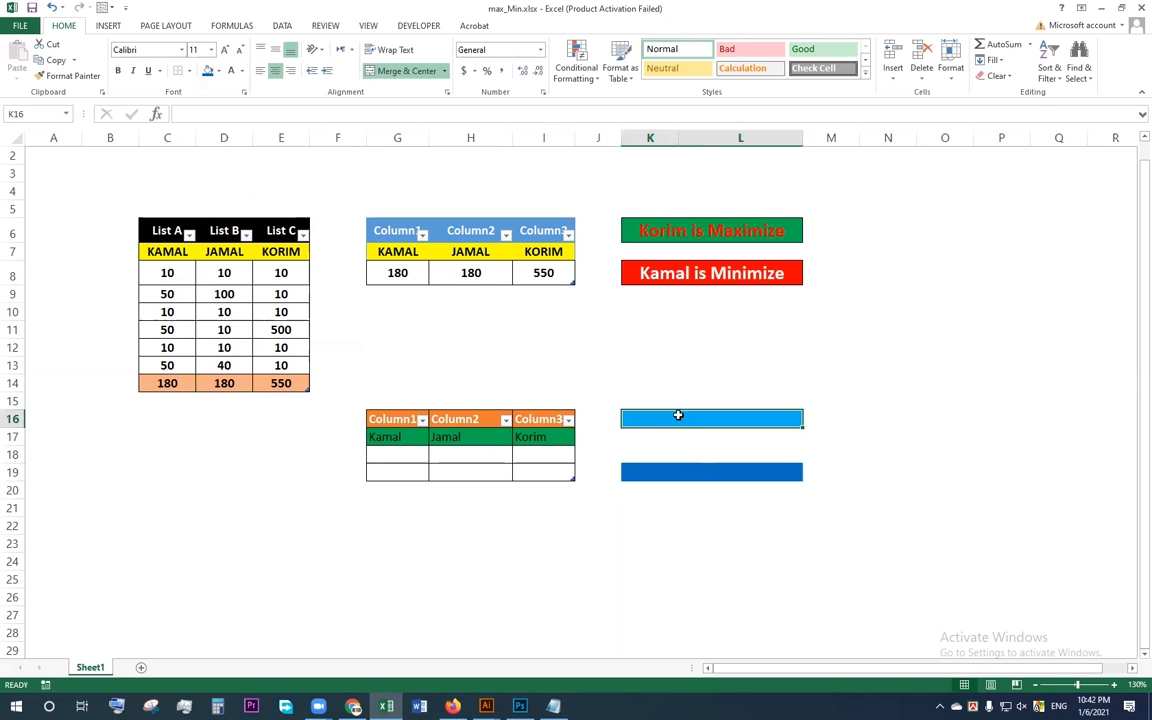
click(197, 50)
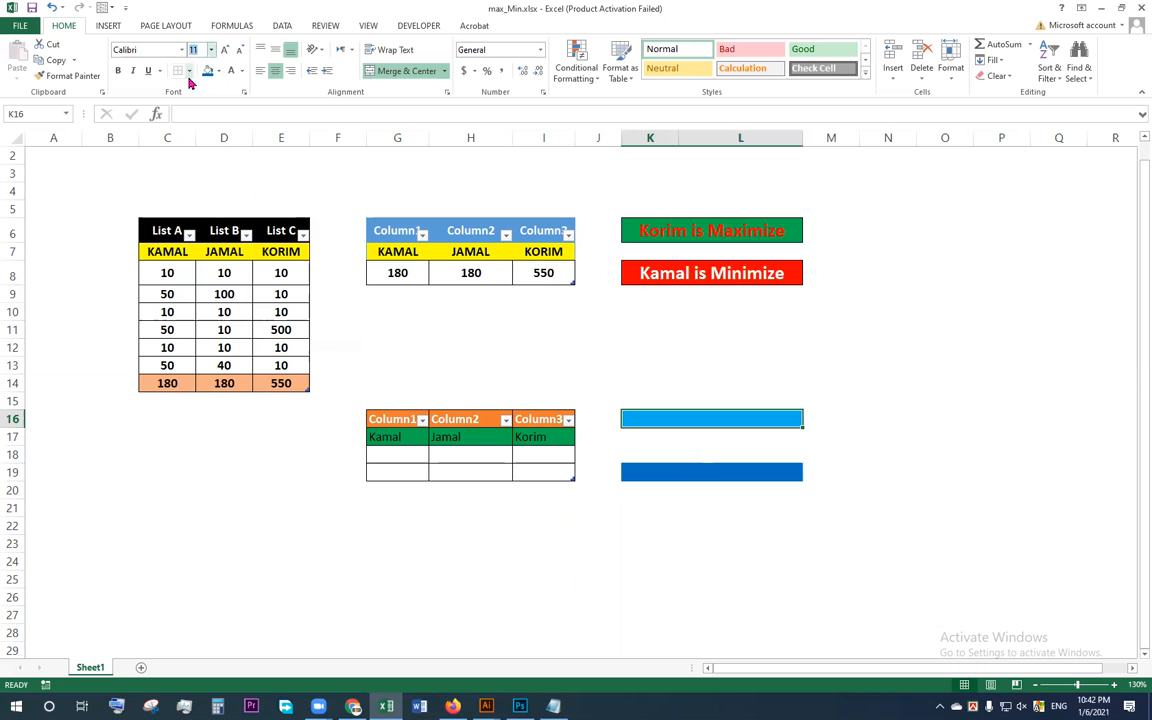
key(Return)
click(119, 71)
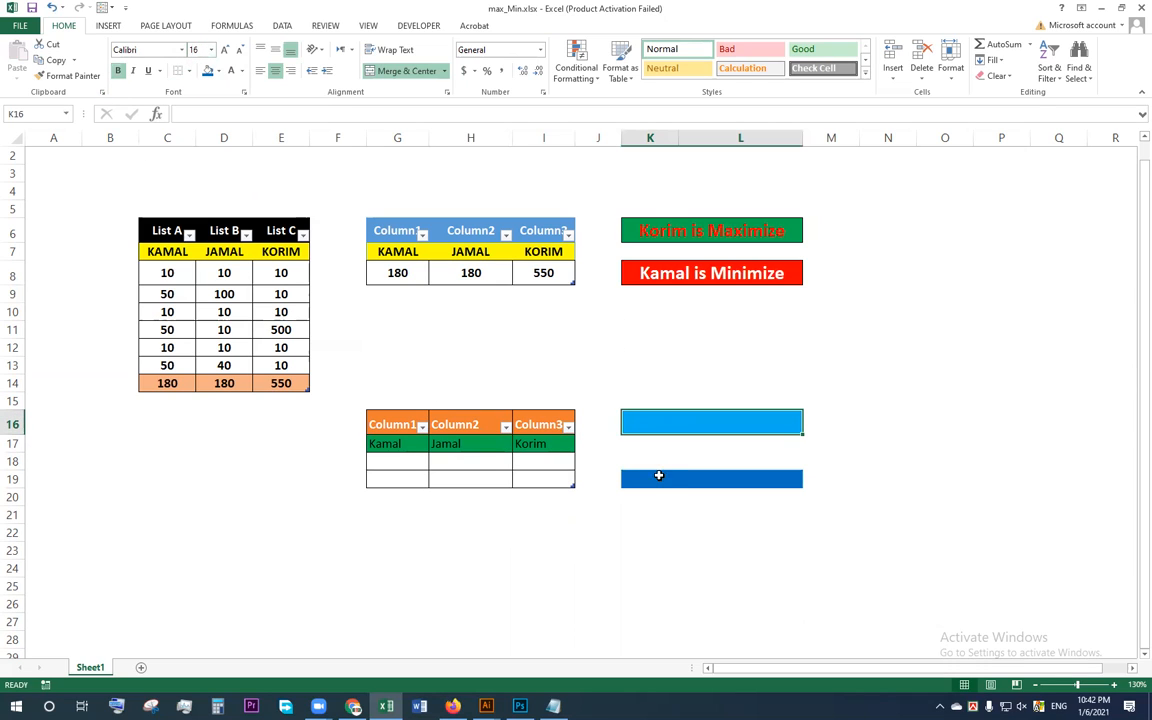
Step: Format the darker blue merged cell K19 with bold 16-point text
click(708, 479)
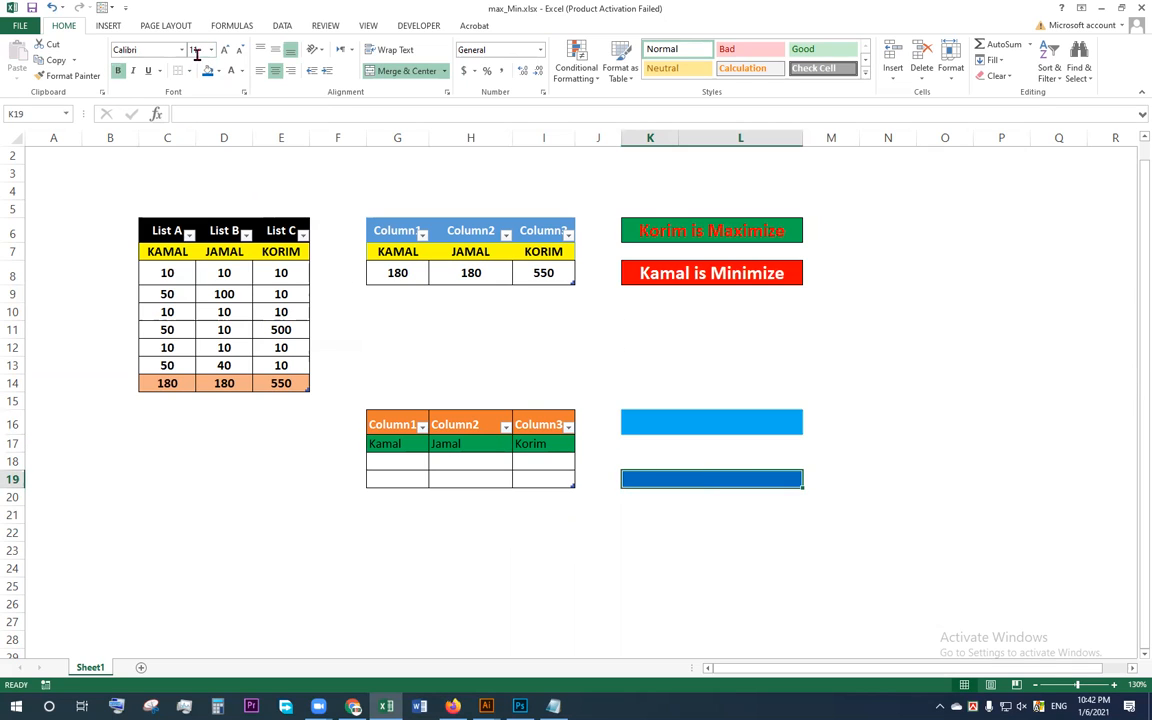
text(16)
key(Return)
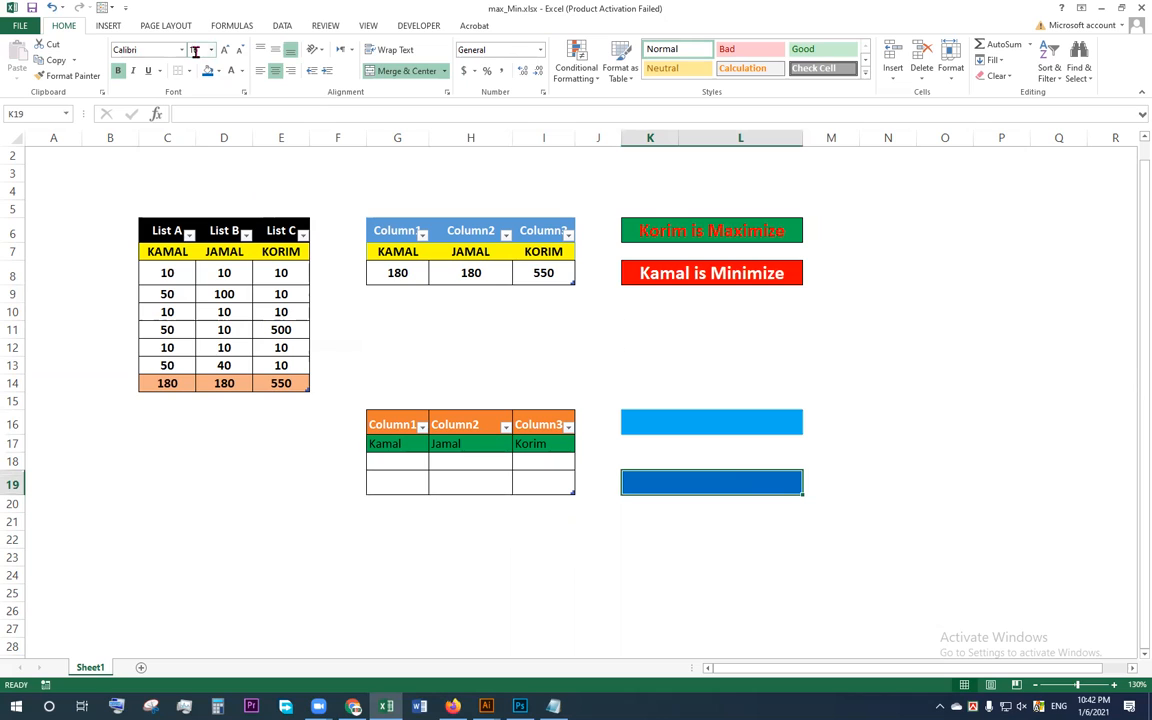
click(447, 540)
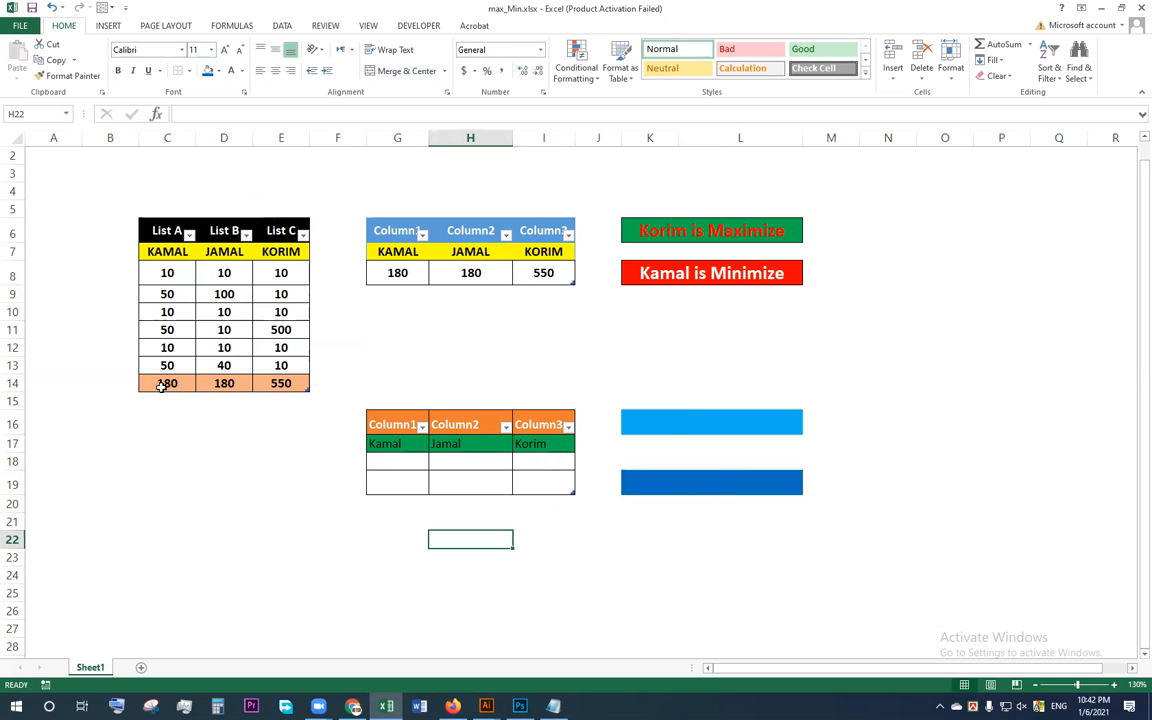
Step: Link G18 to the List A total in C14 and fill the formula across to I18
click(401, 460)
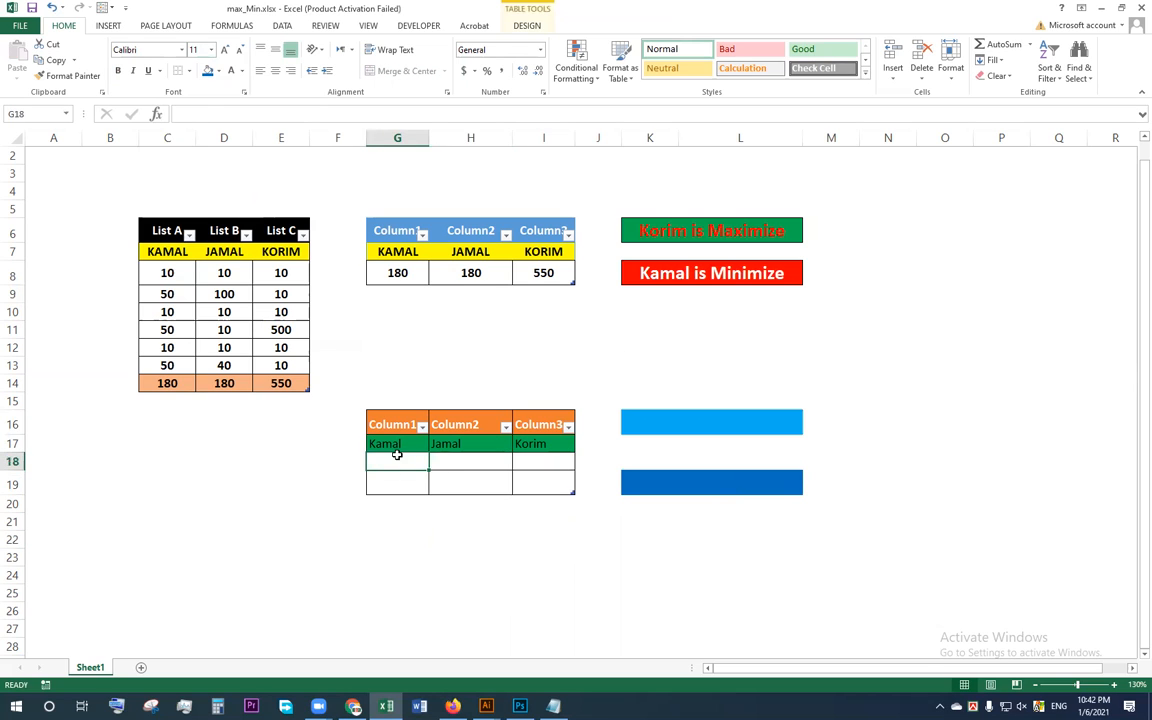
text(=)
click(166, 389)
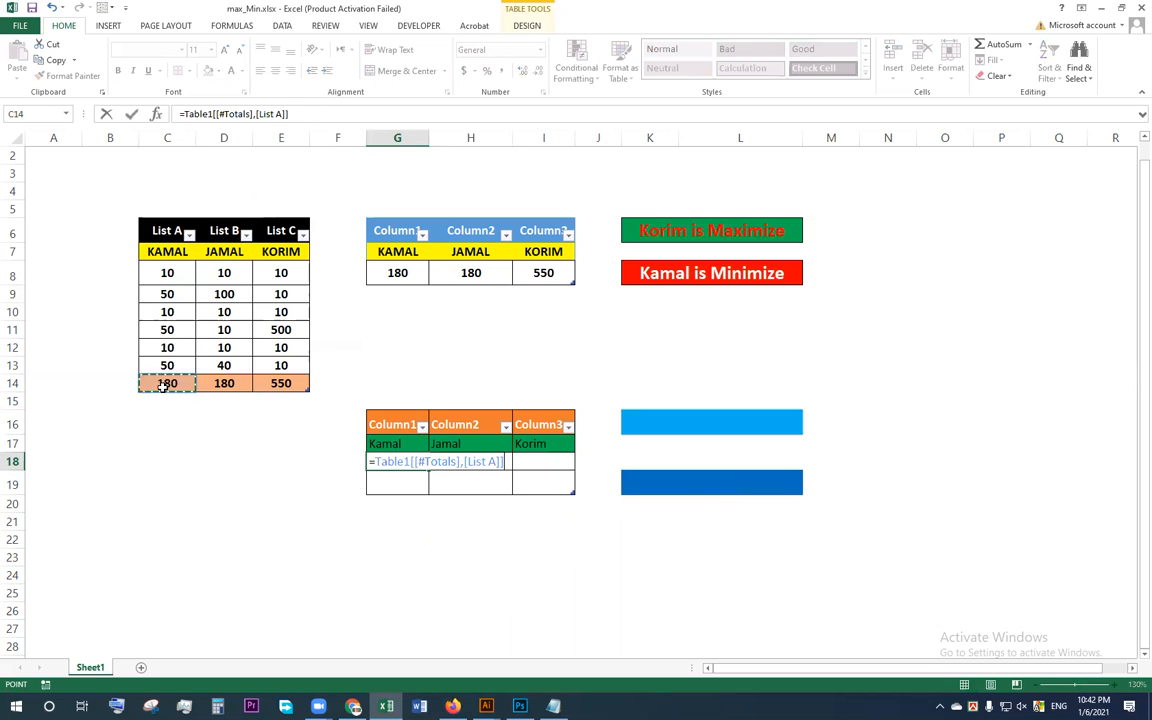
key(Return)
click(410, 462)
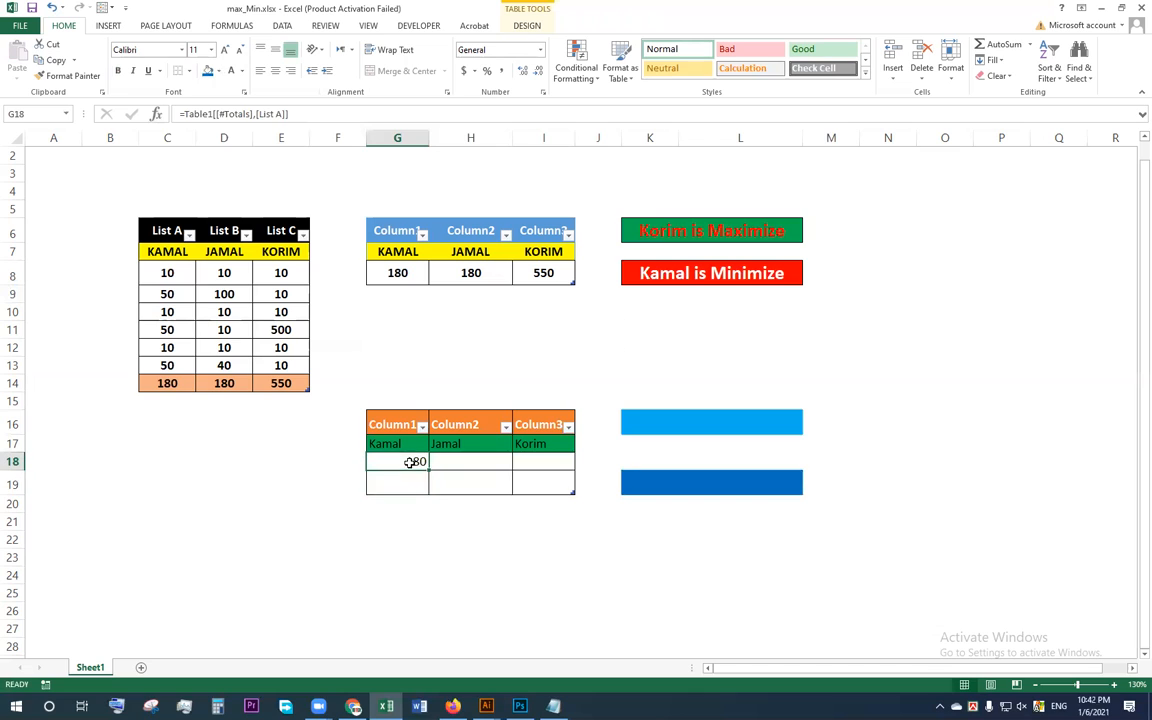
drag(427, 470, 552, 468)
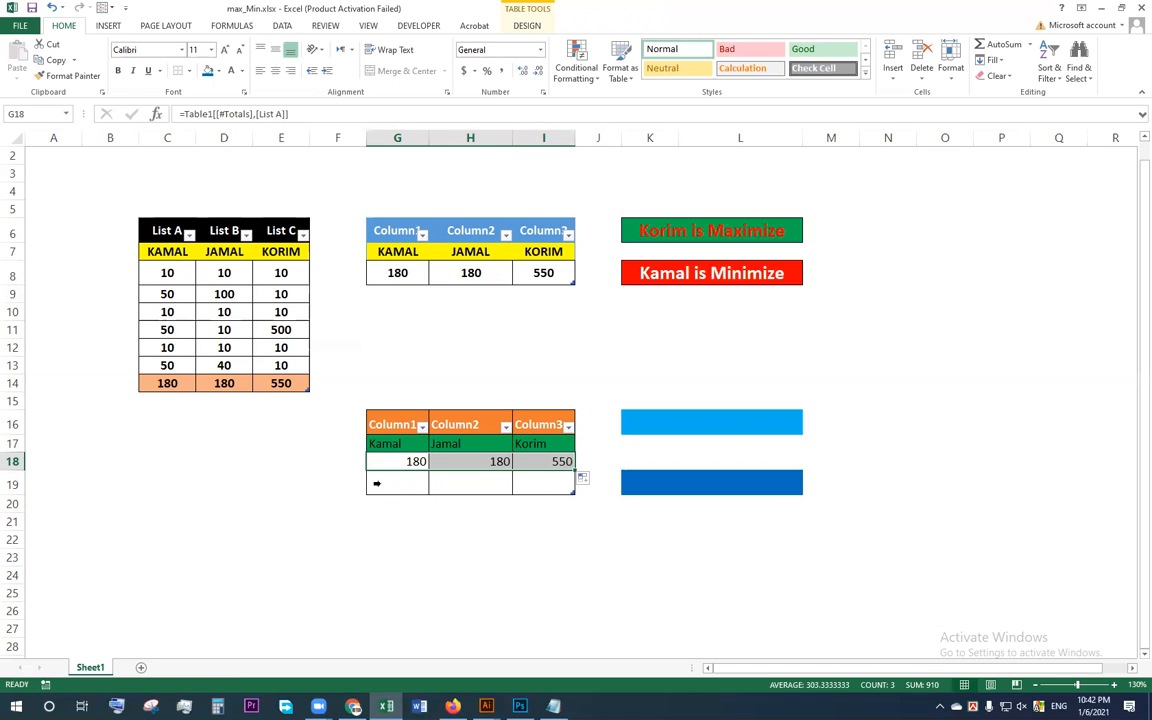
click(472, 540)
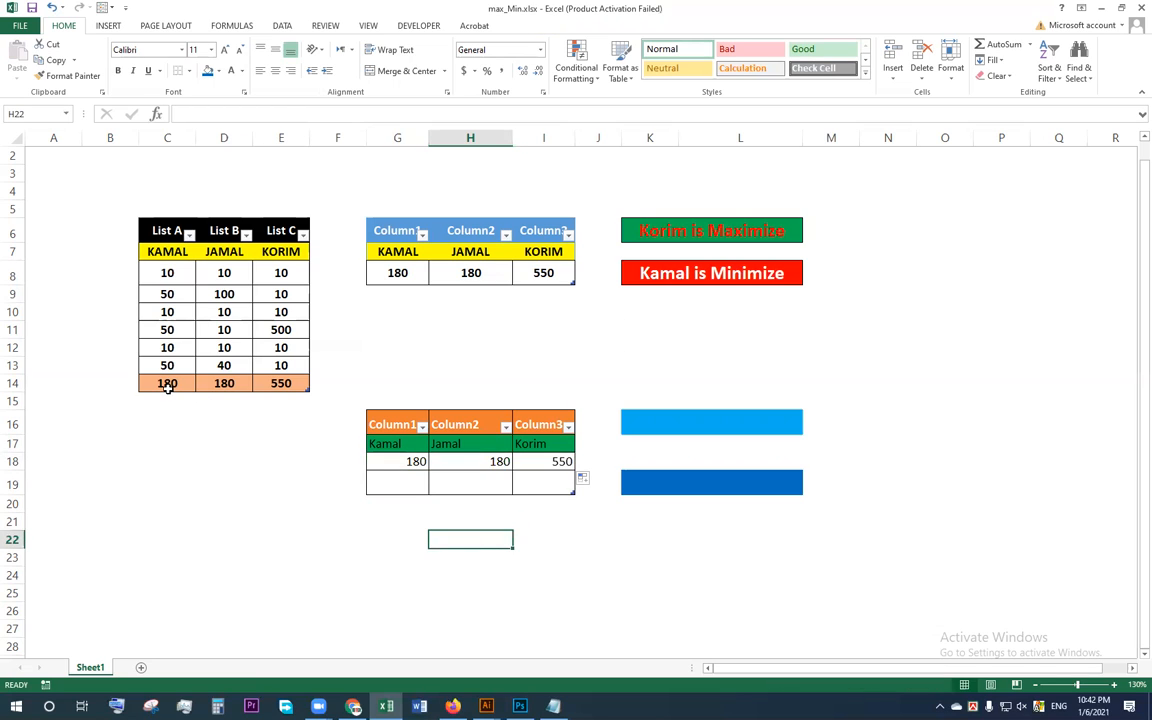
click(404, 456)
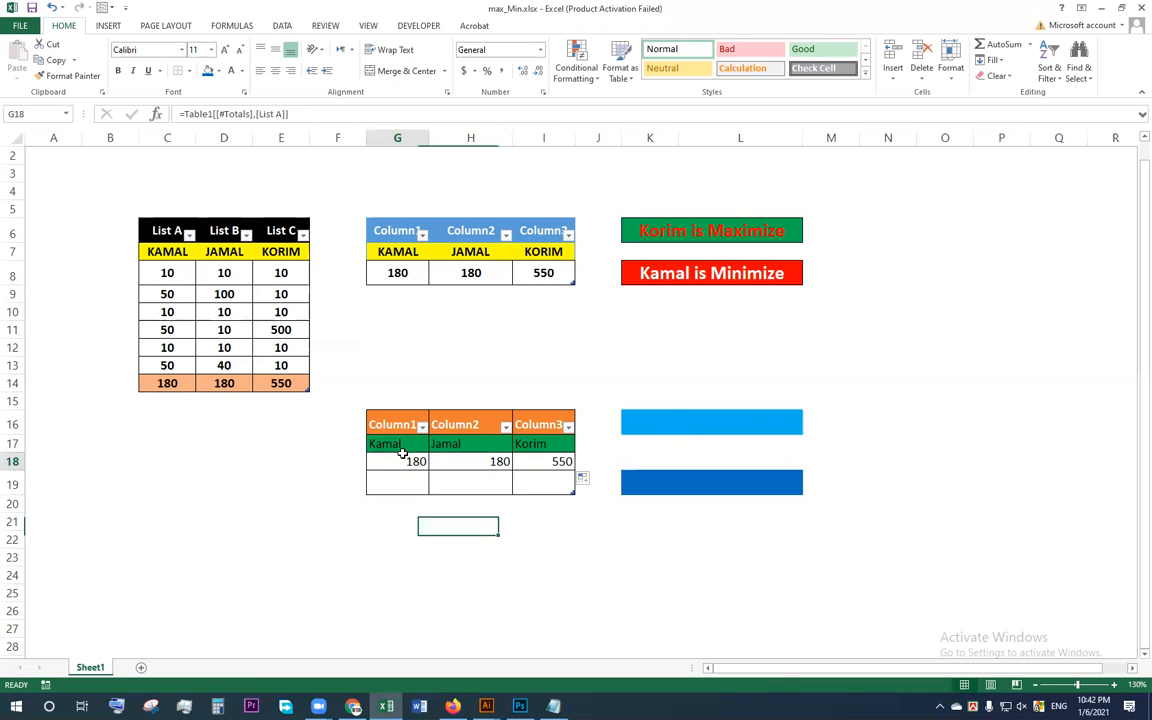
click(183, 381)
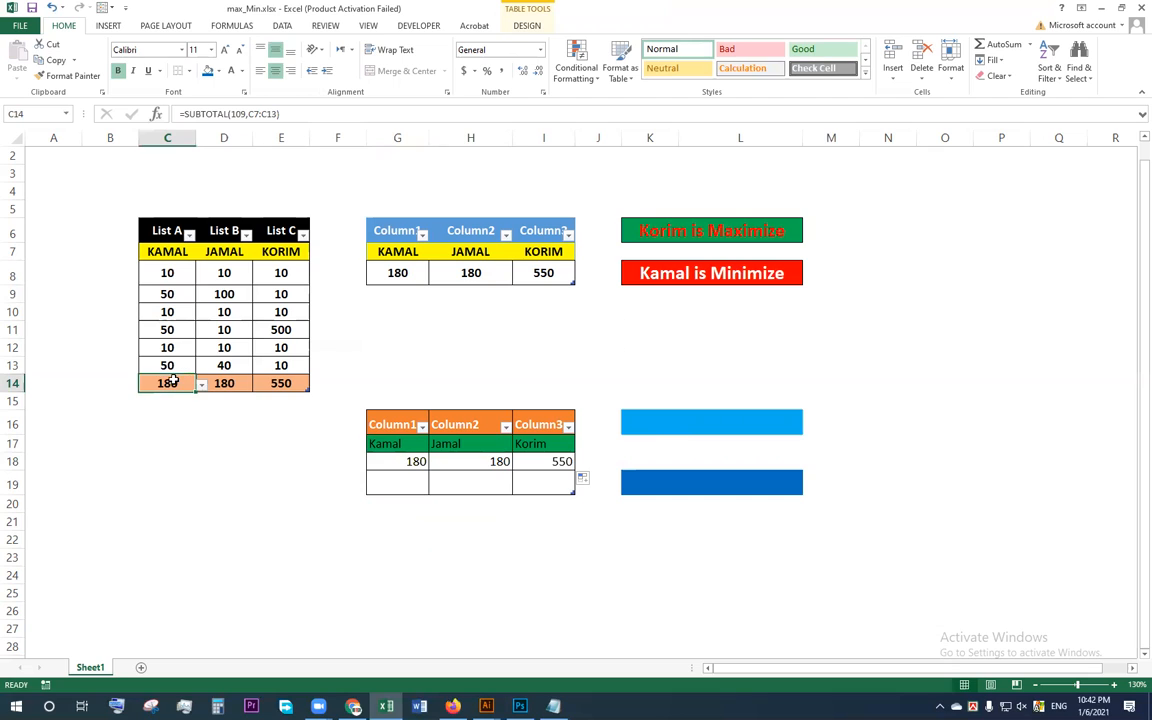
Step: Start an IF formula in K16 that compares the totals row C14:E14 with the List A total in C14
click(667, 424)
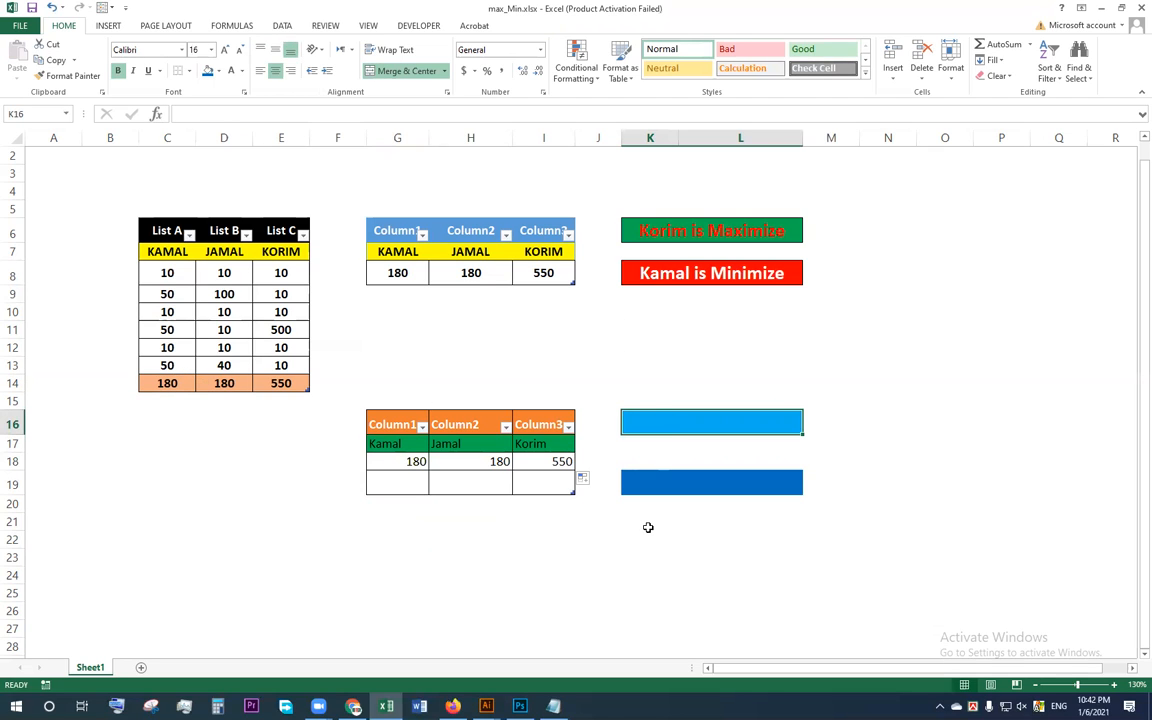
text(=)
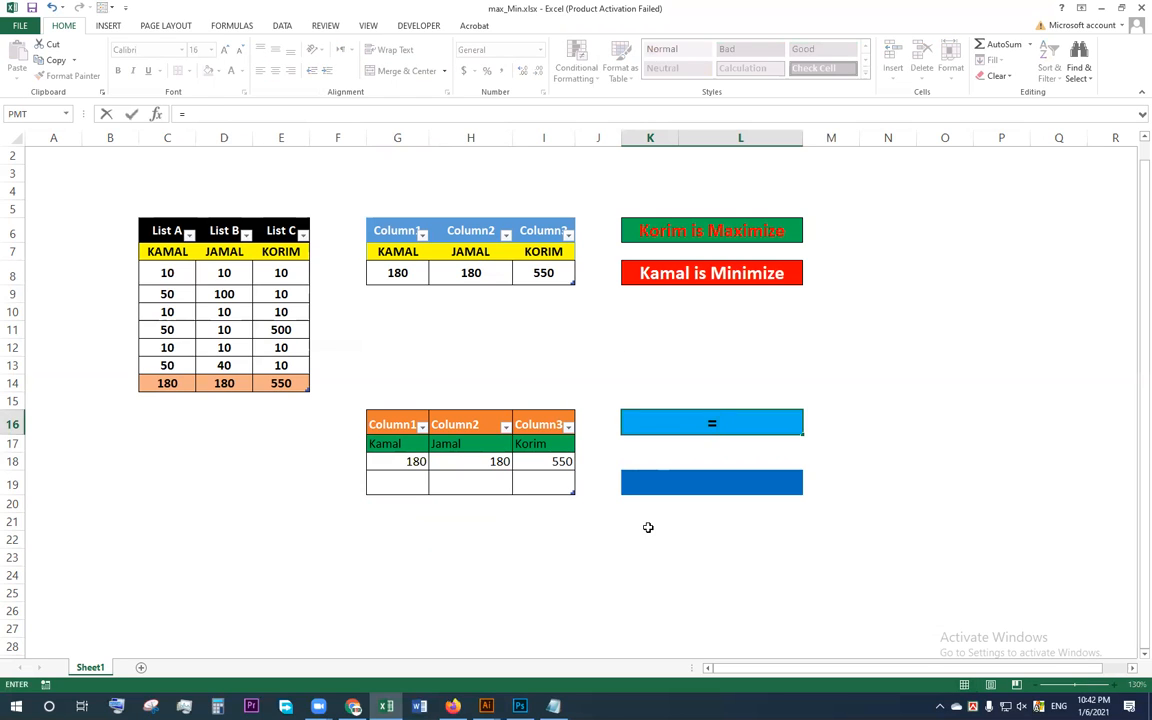
text(if)
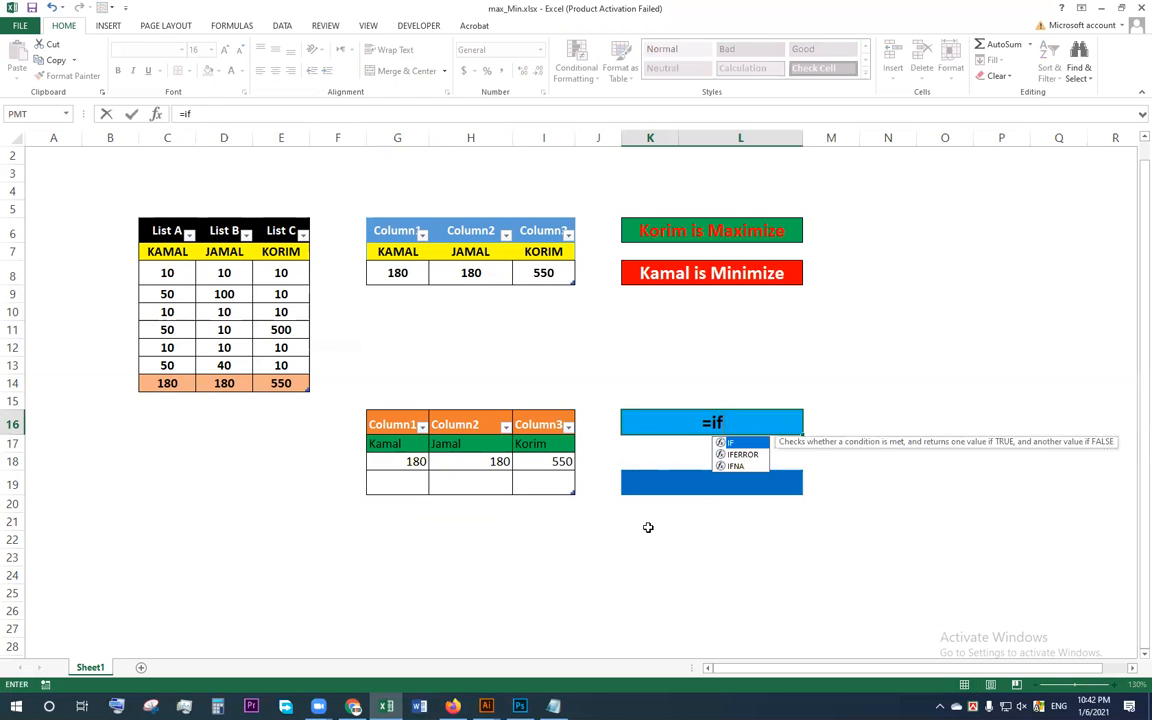
text(()
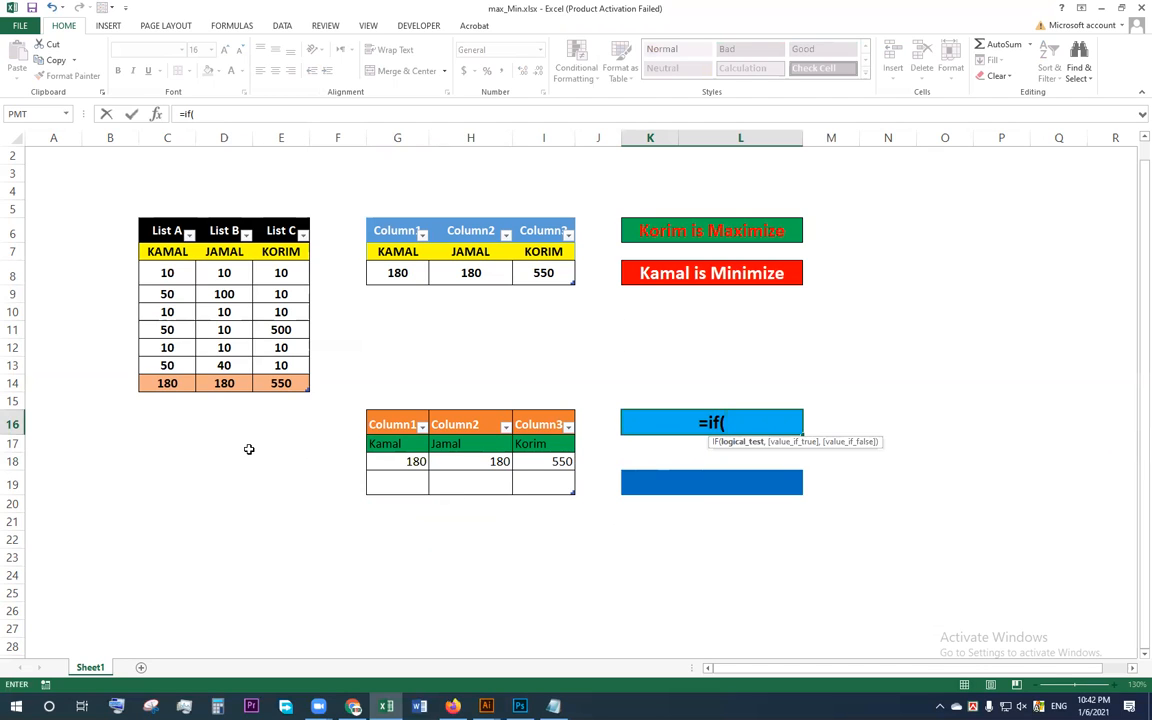
drag(162, 382, 298, 382)
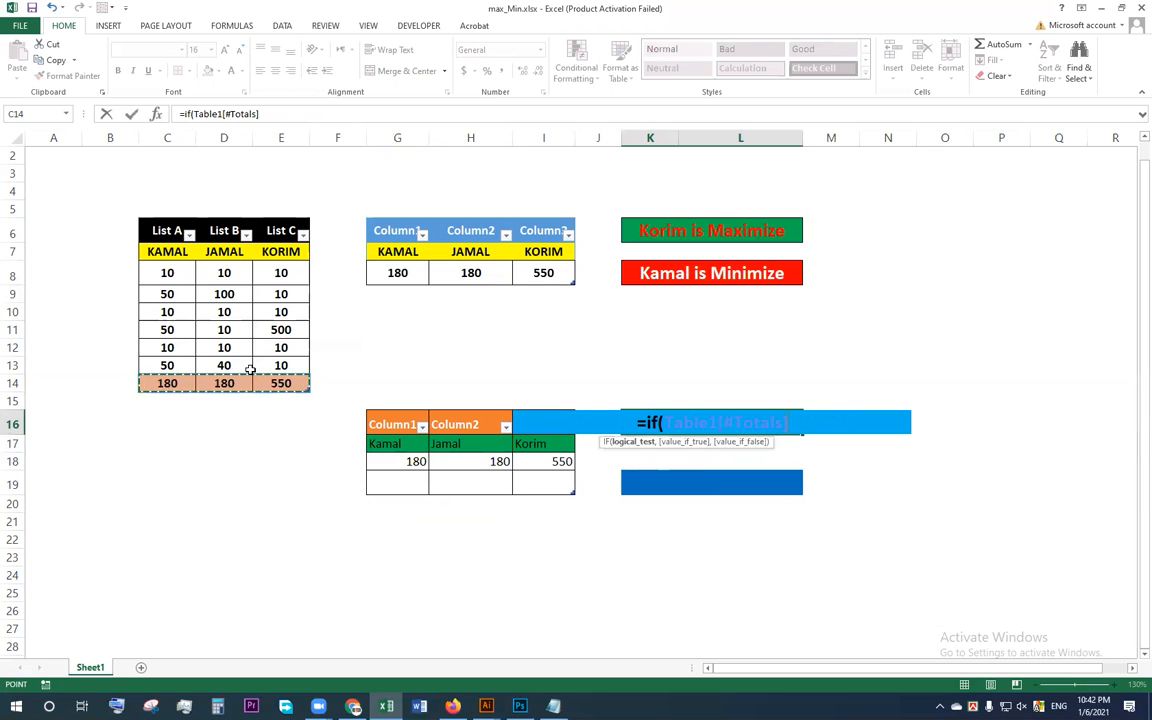
text())
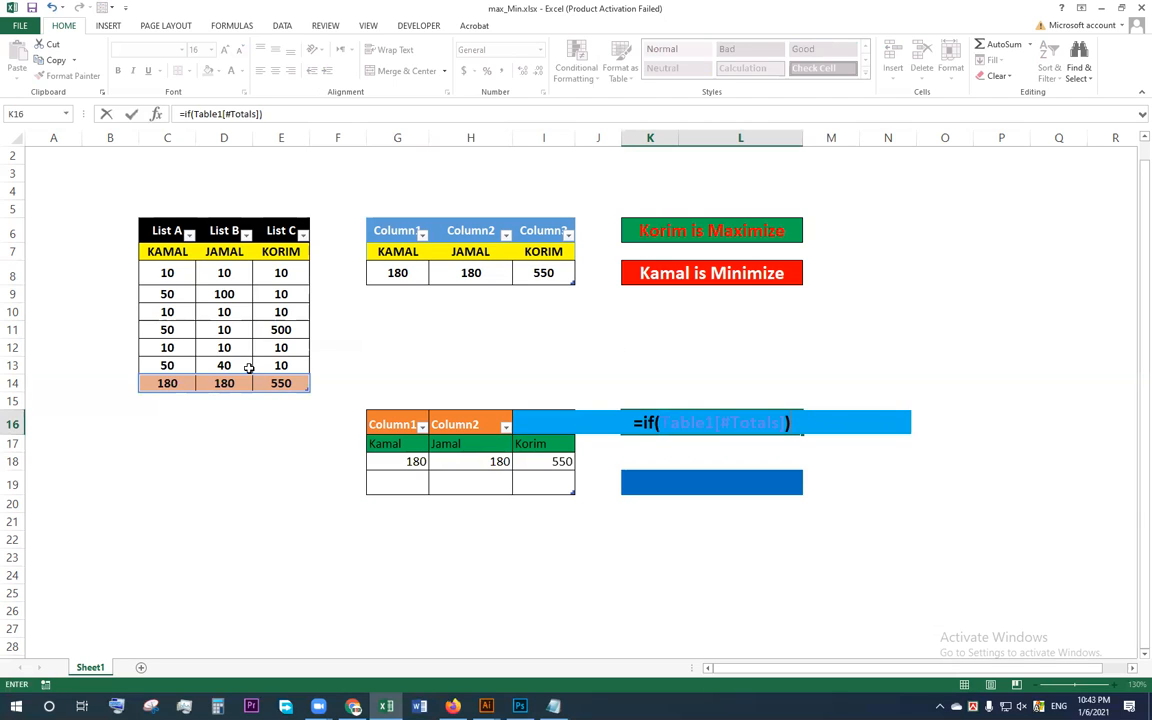
text(=)
click(167, 386)
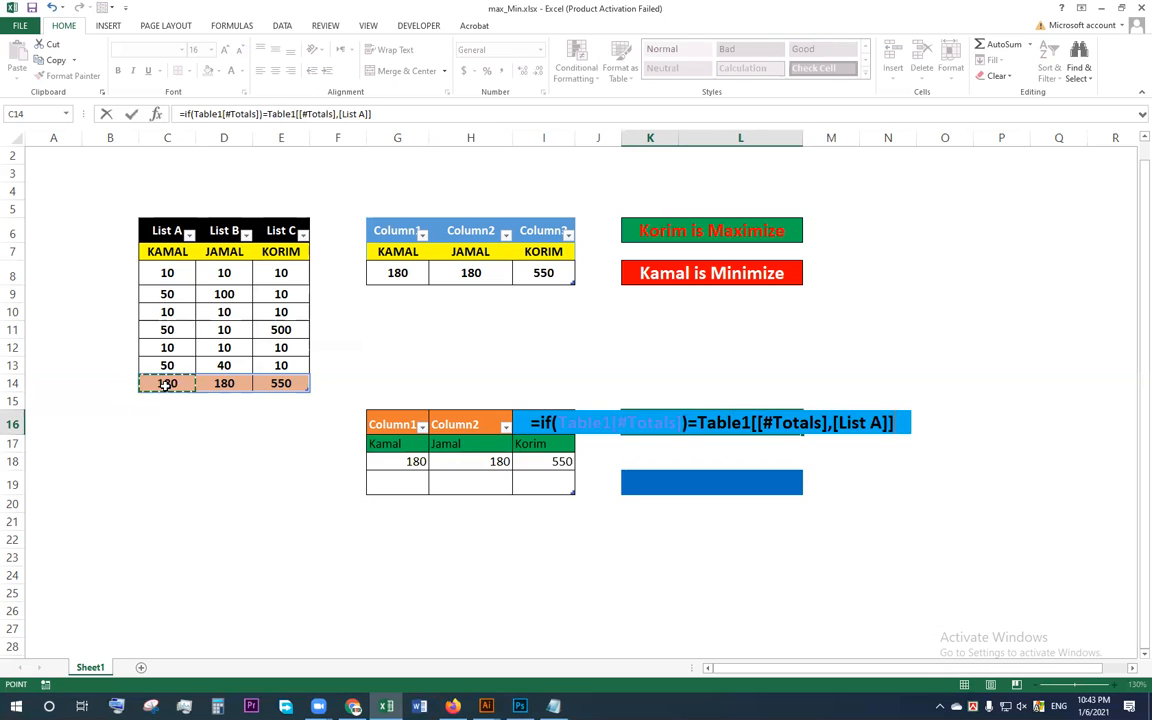
Step: Add the value-if-true text to the K16 formula: the List A person's name followed by "is Maxmize"
text(,)
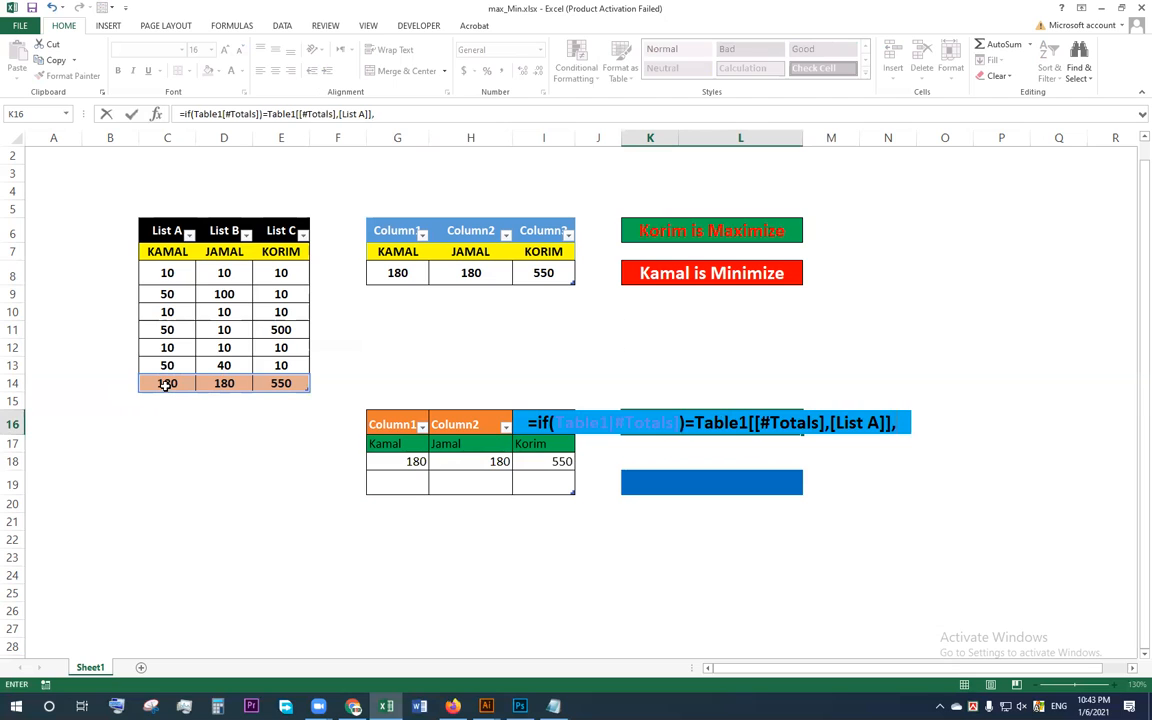
text("Kamal)
text(is )
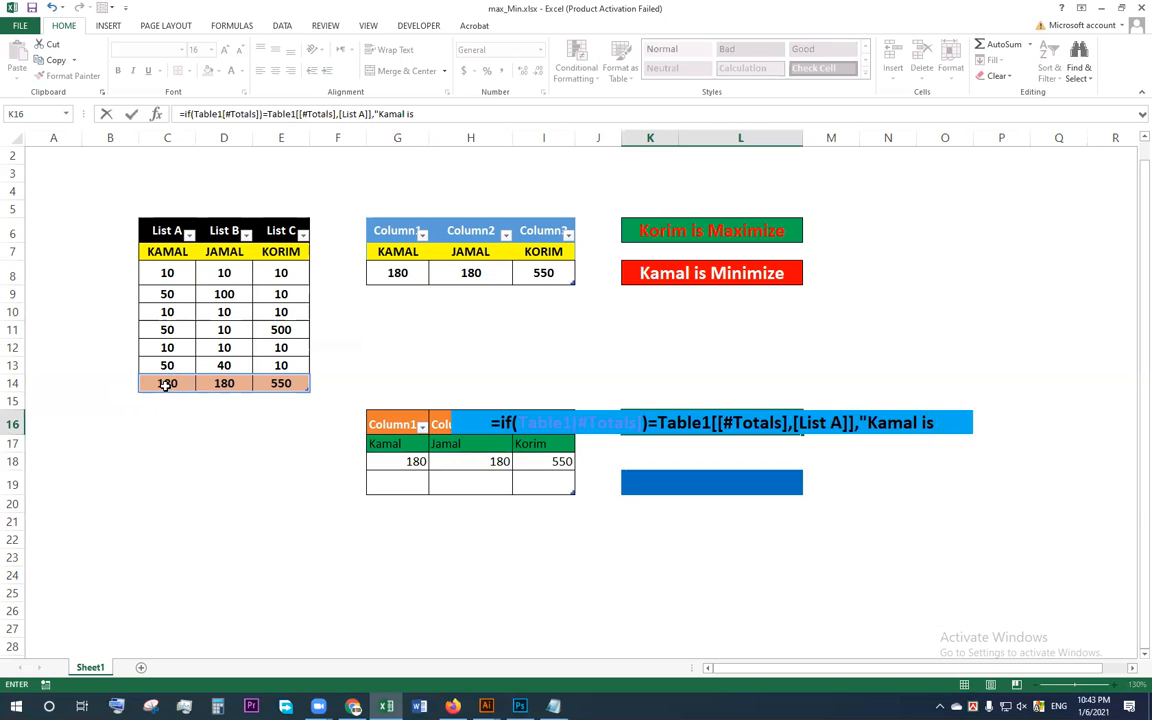
text(Ma)
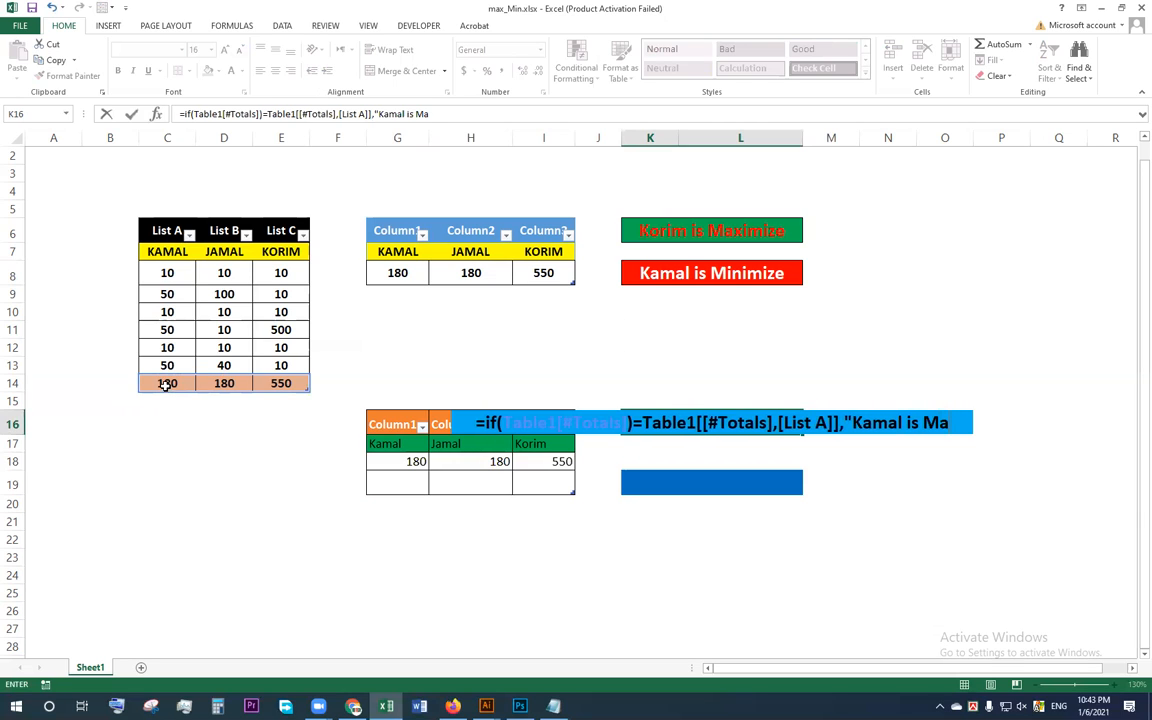
text(xmiz)
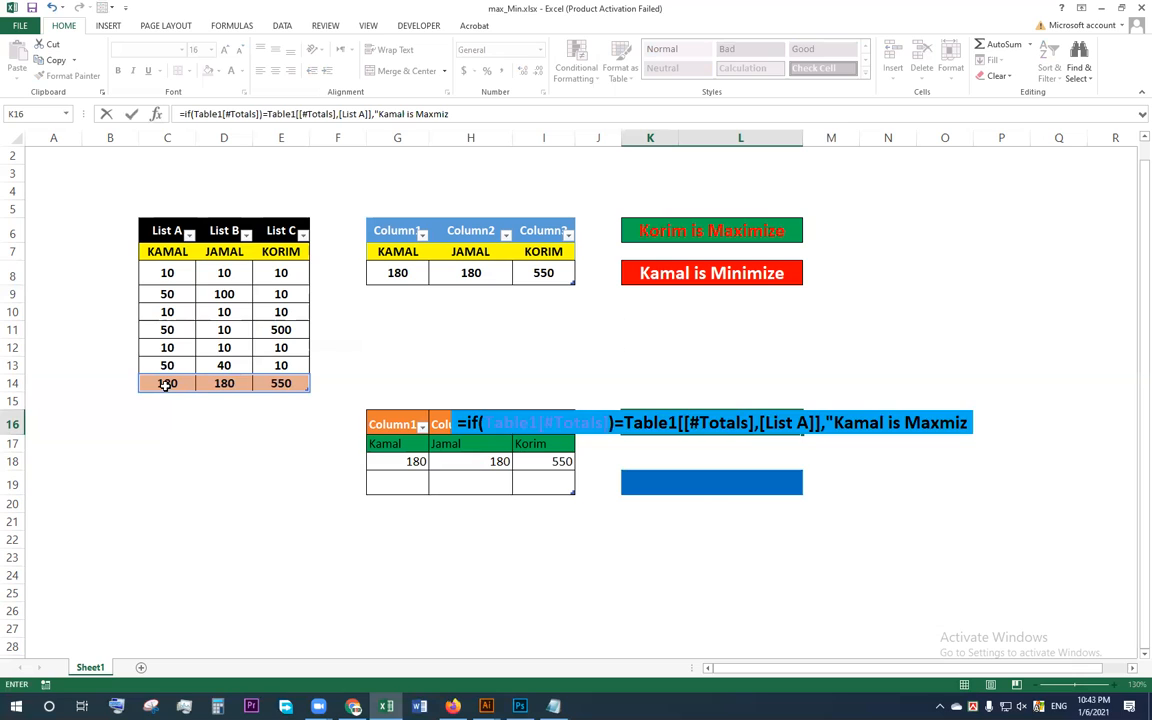
text(e,)
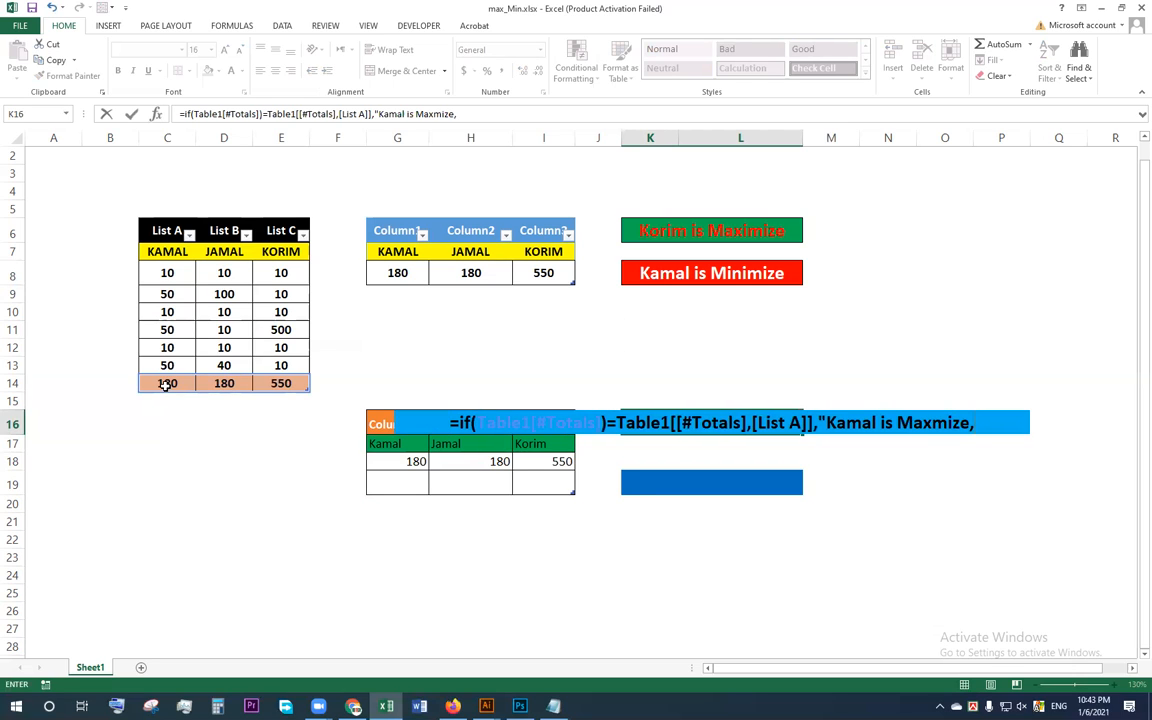
text(if()
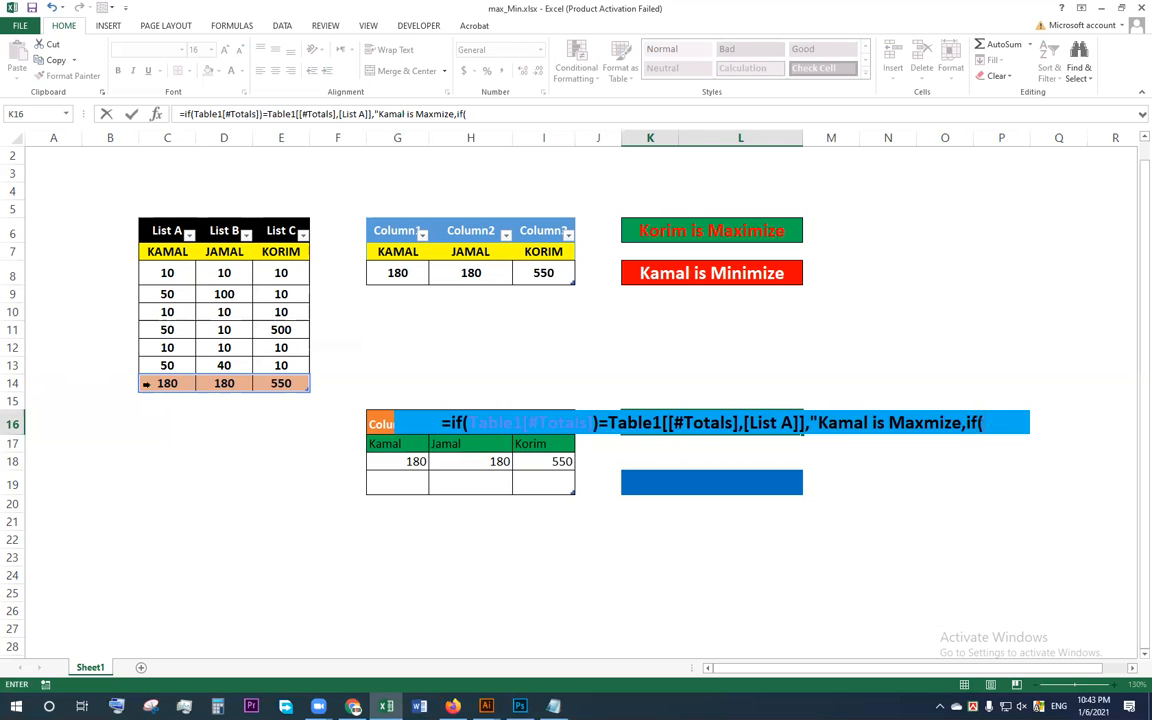
Step: Nest a second IF in the K16 formula that compares the totals row C14:E14 with the List B total in D14
drag(154, 386, 283, 384)
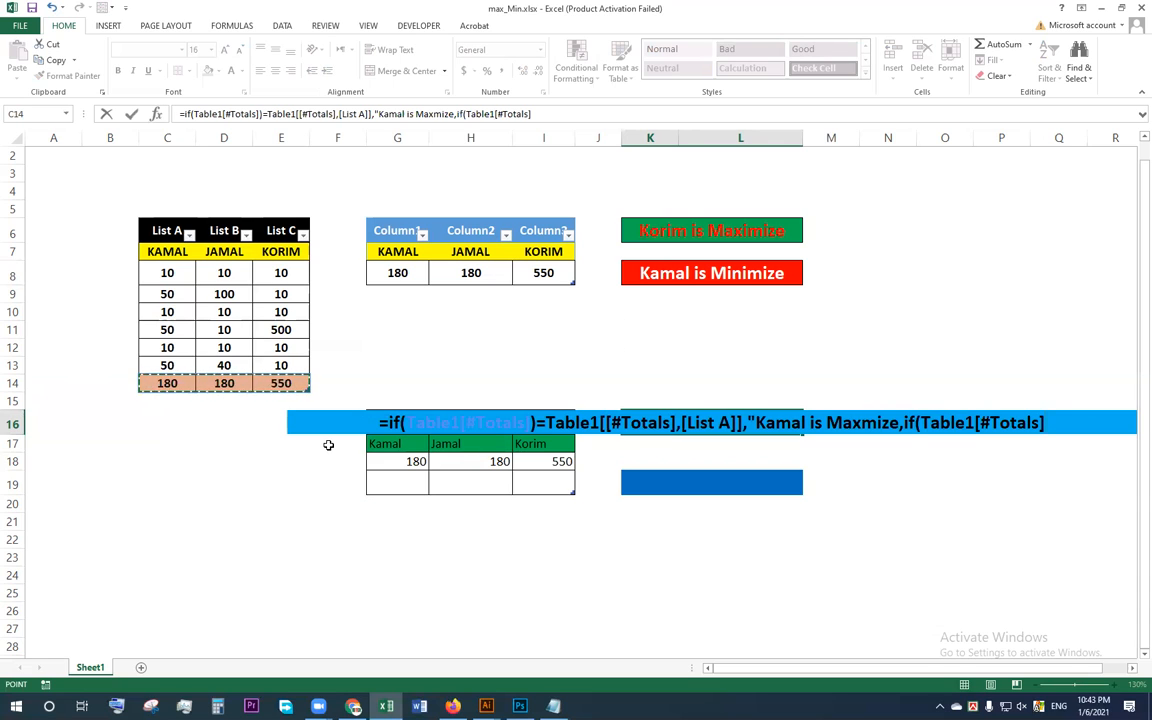
text())
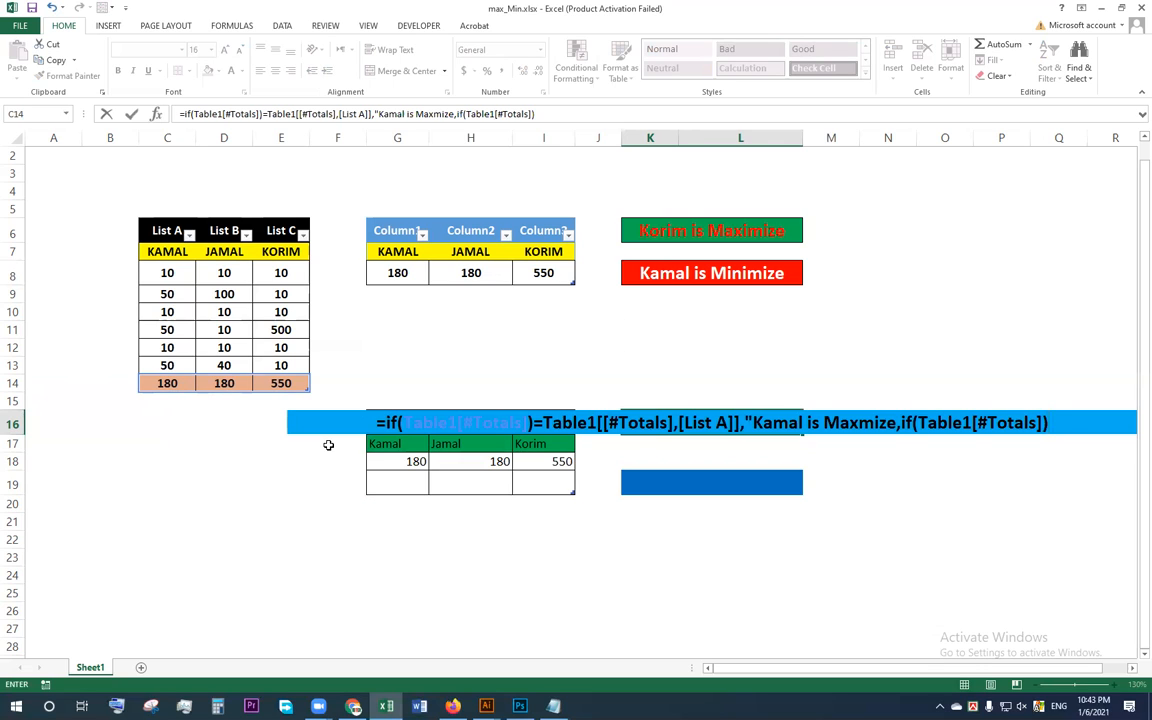
text(=)
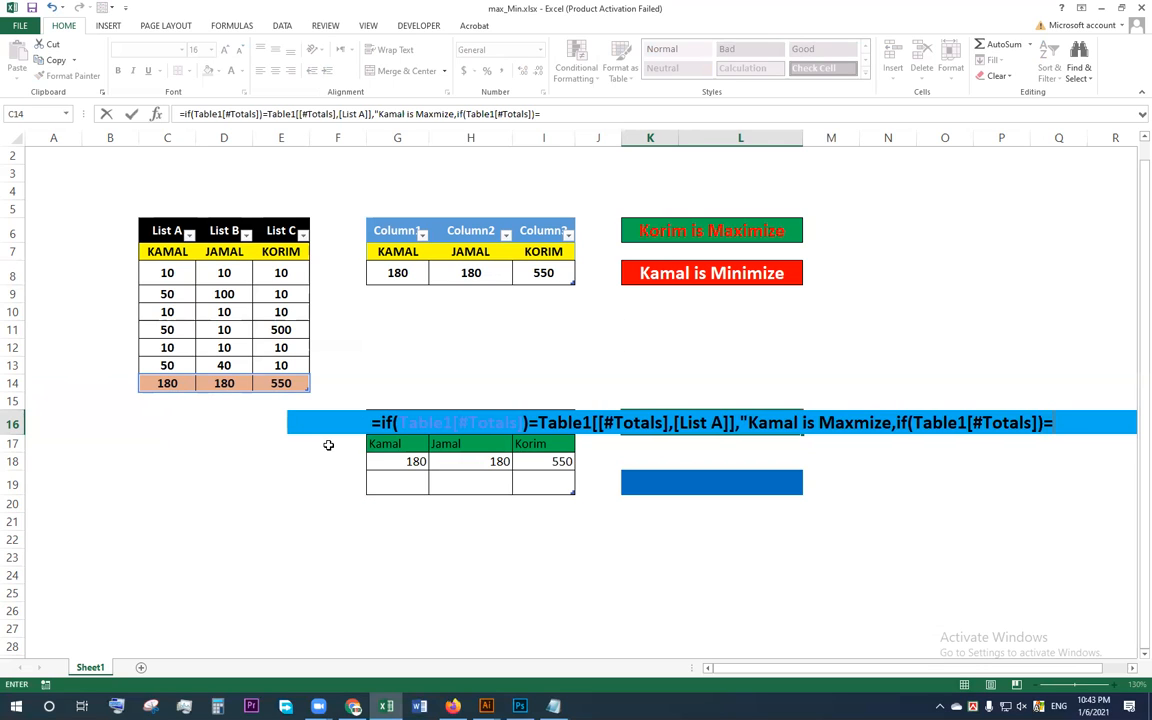
click(220, 383)
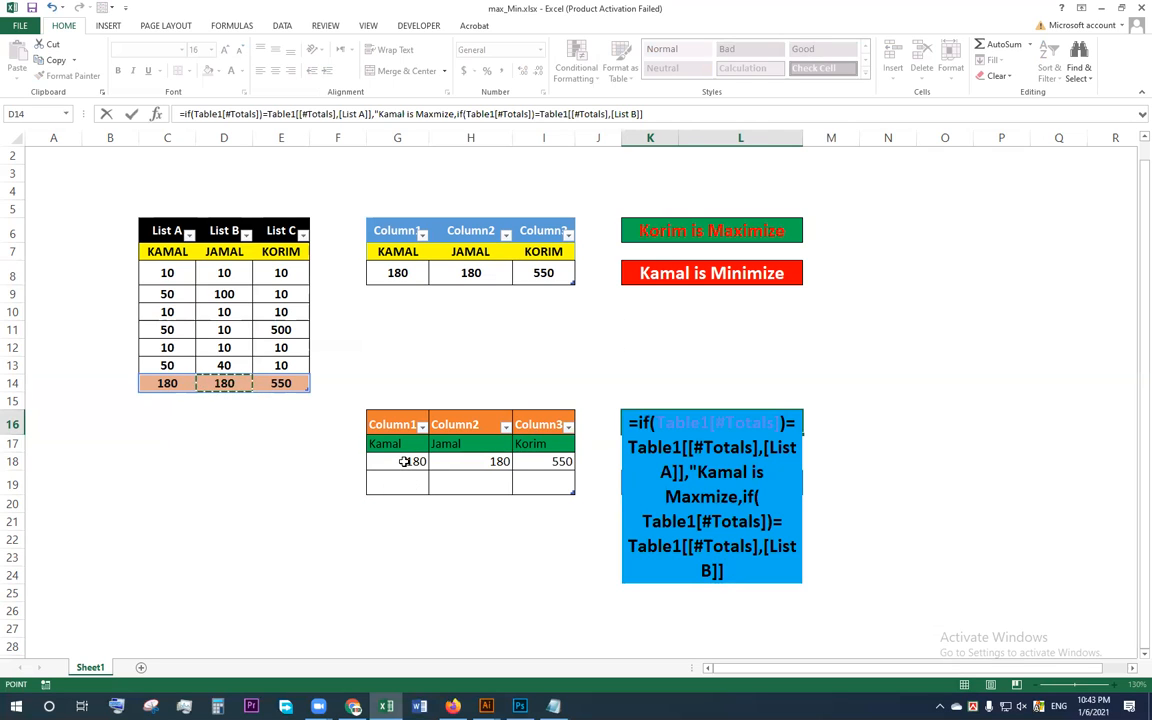
Step: Add the second IF's value-if-true text in K16, the List B person's name followed by "is Maxmize", and open a third nested IF
text(,)
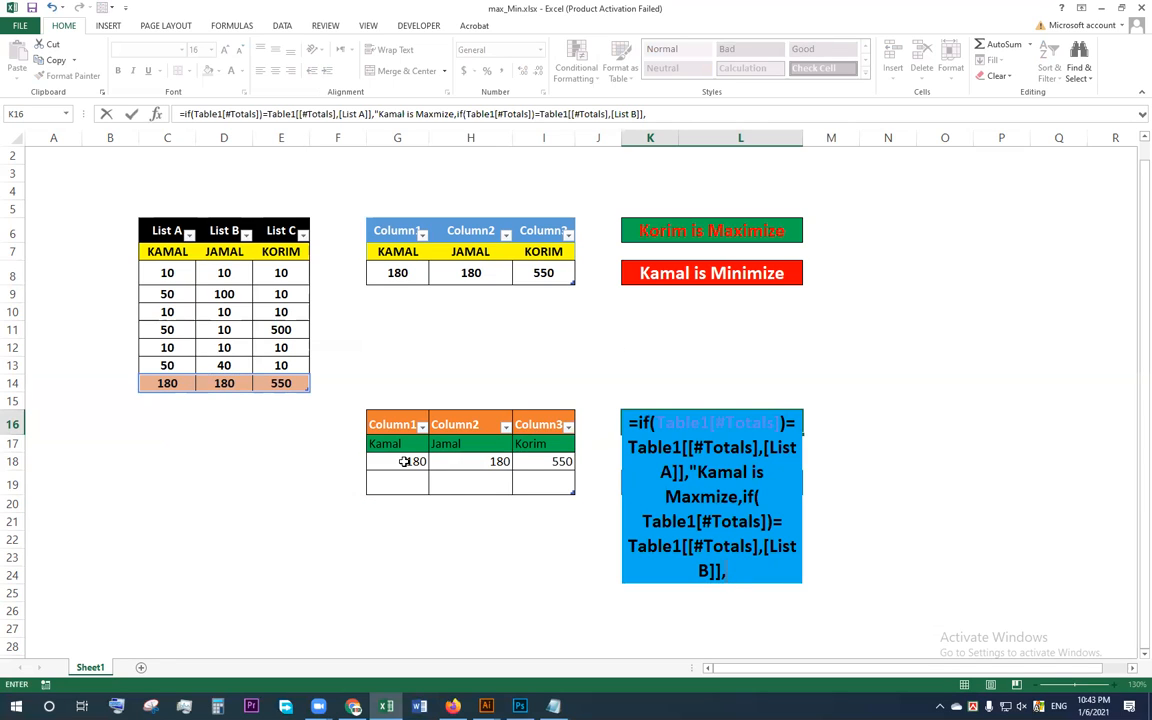
text("Jama)
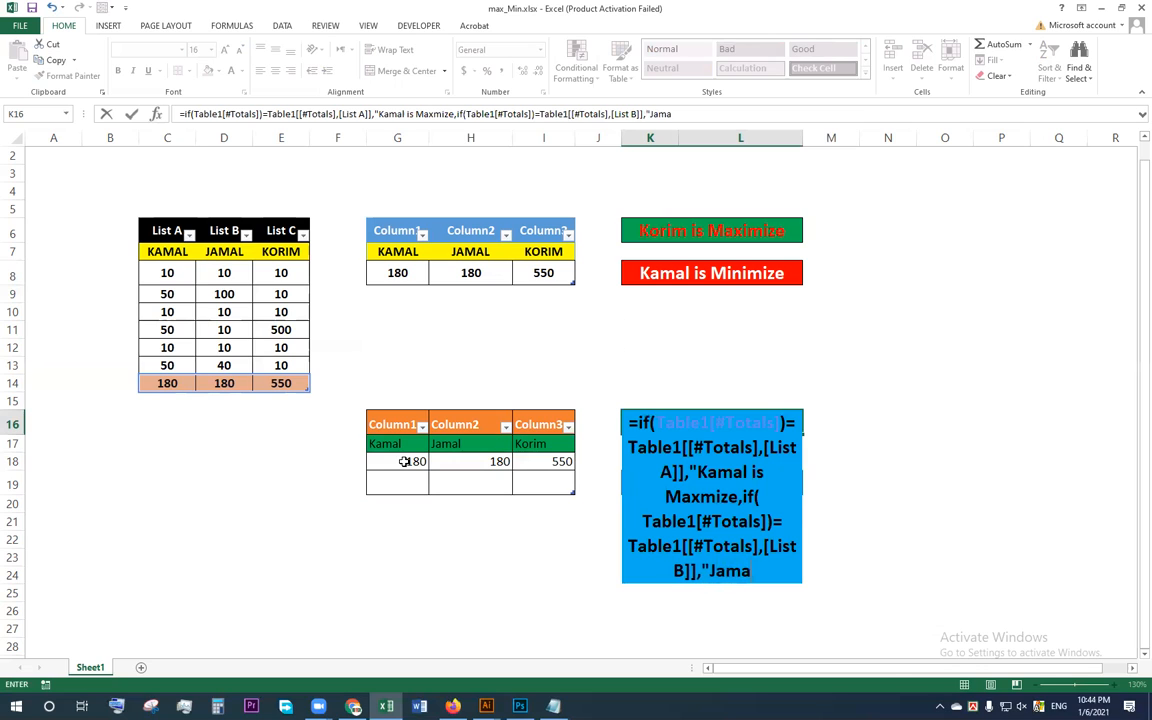
text(l is)
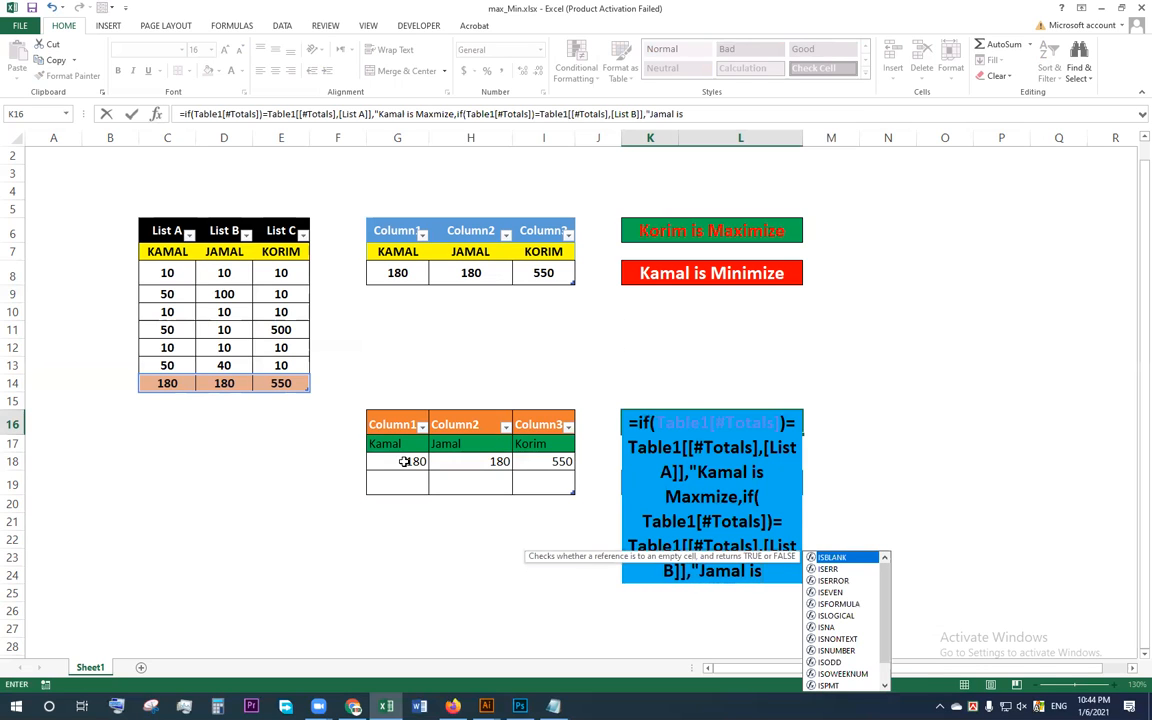
text( Ma)
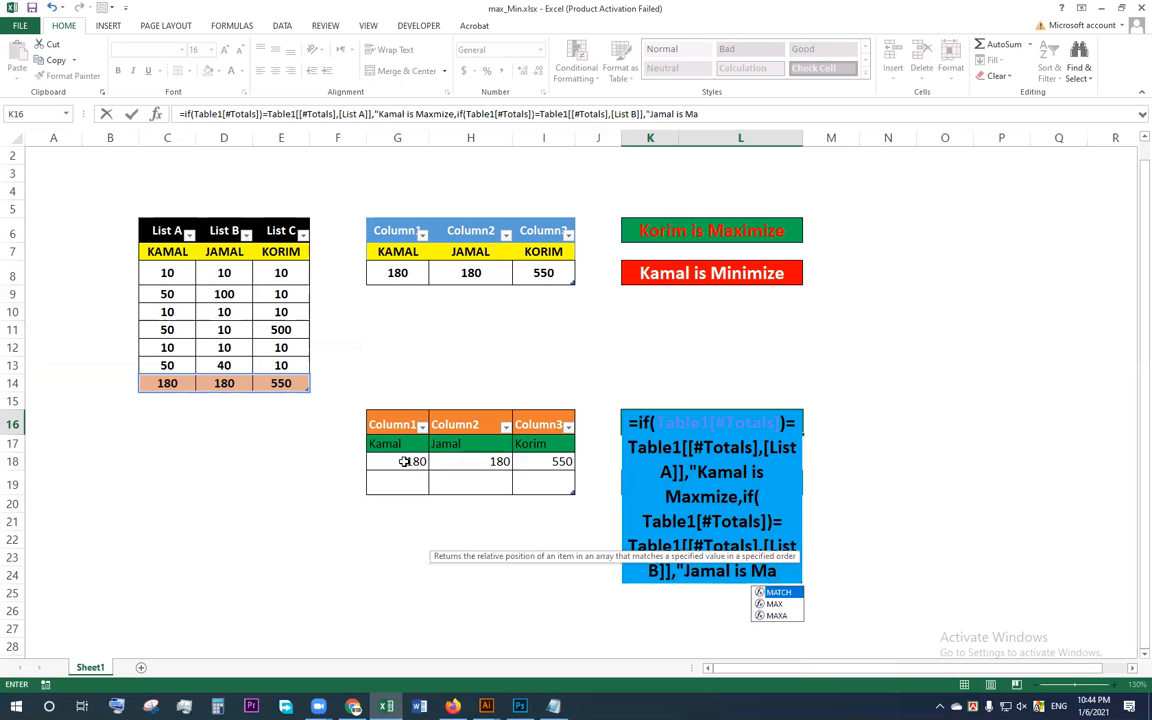
text(z)
key(BackSpace)
text(xmize, i)
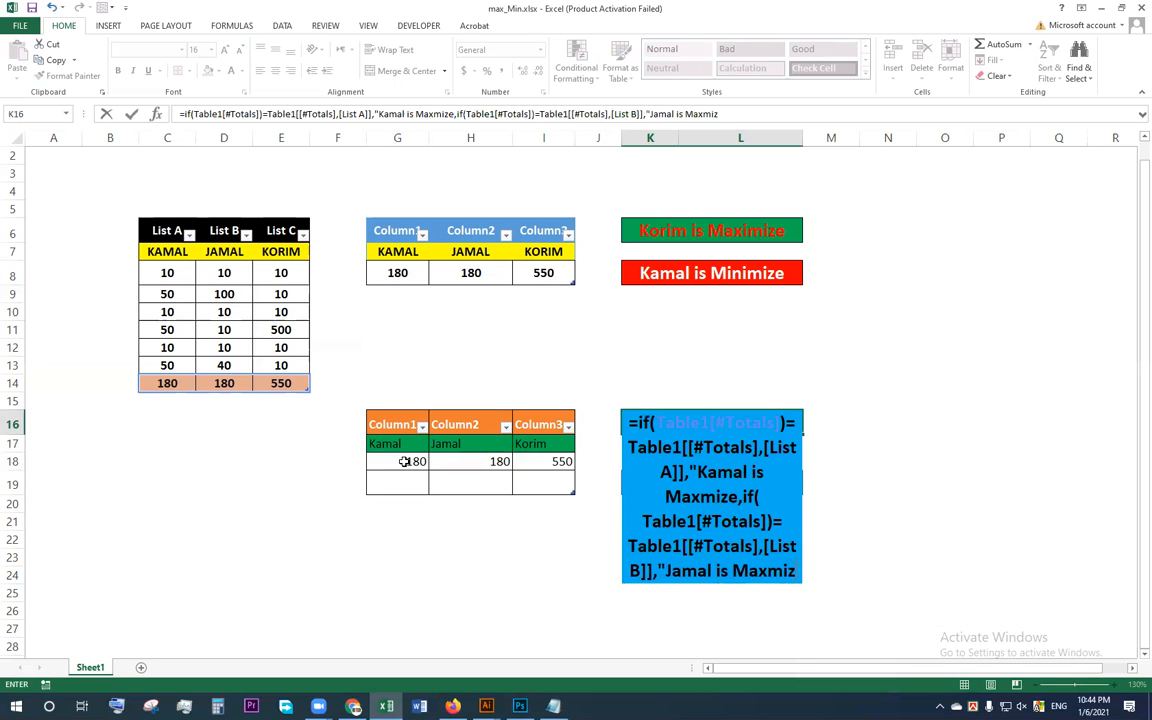
text(f)
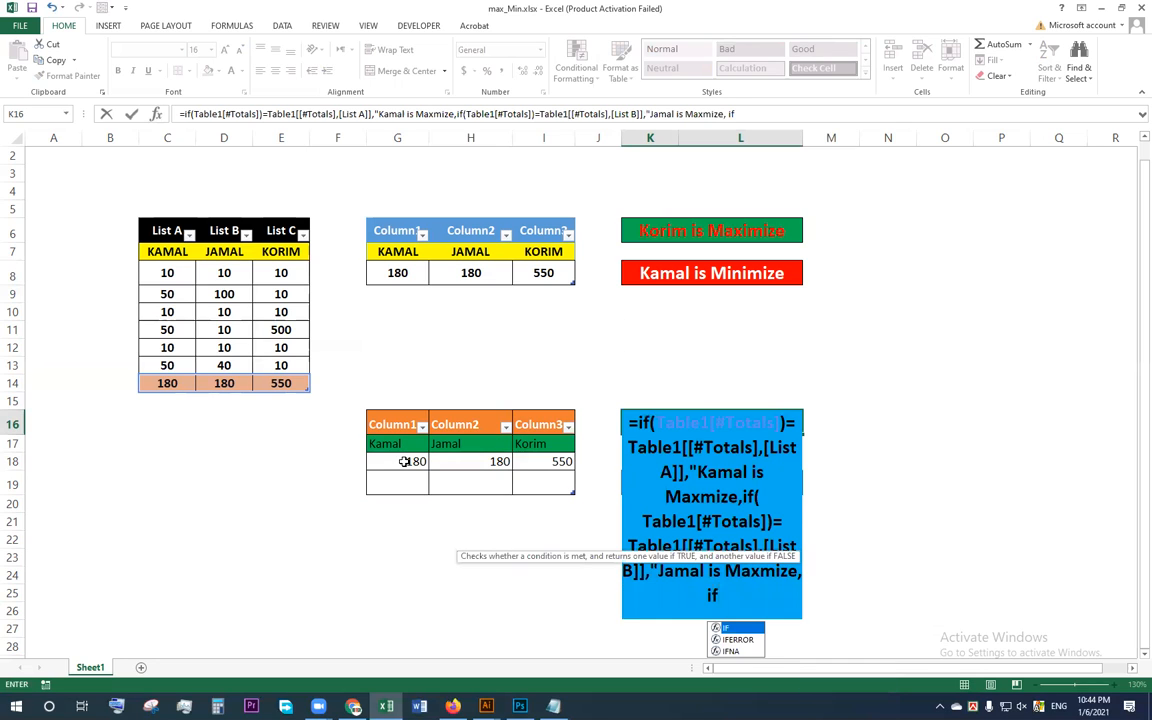
text(()
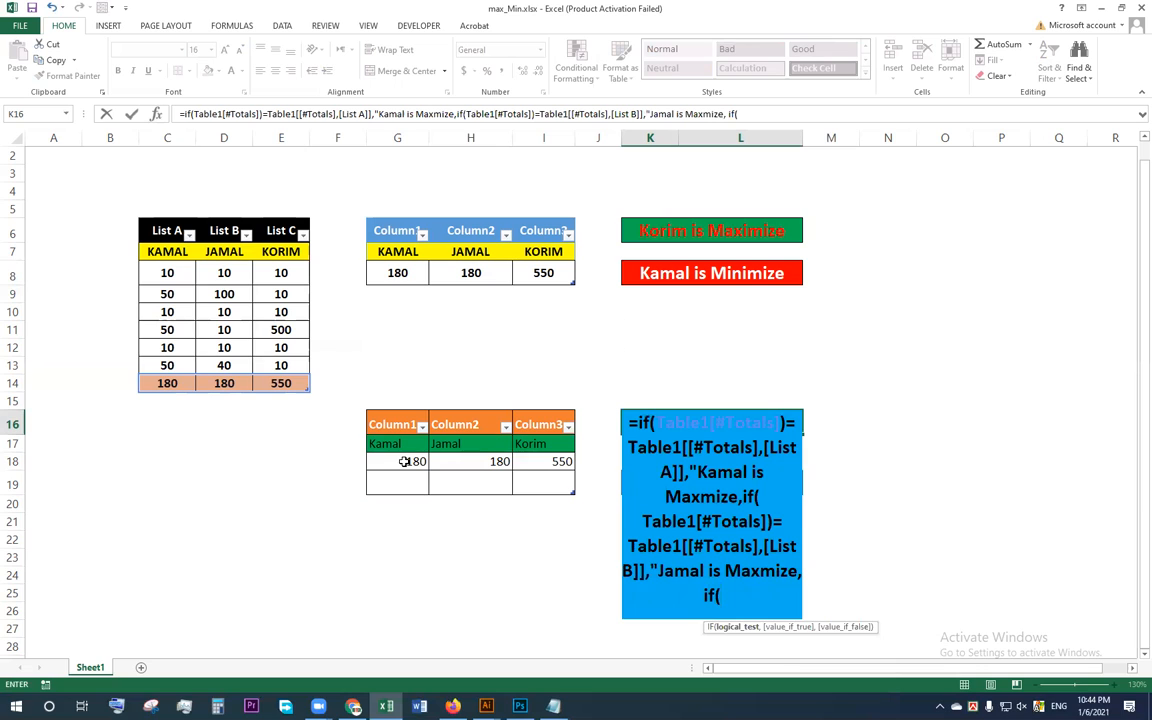
Step: Insert the MAX function around the totals row reference in the first and second IF tests of the K16 formula
click(647, 440)
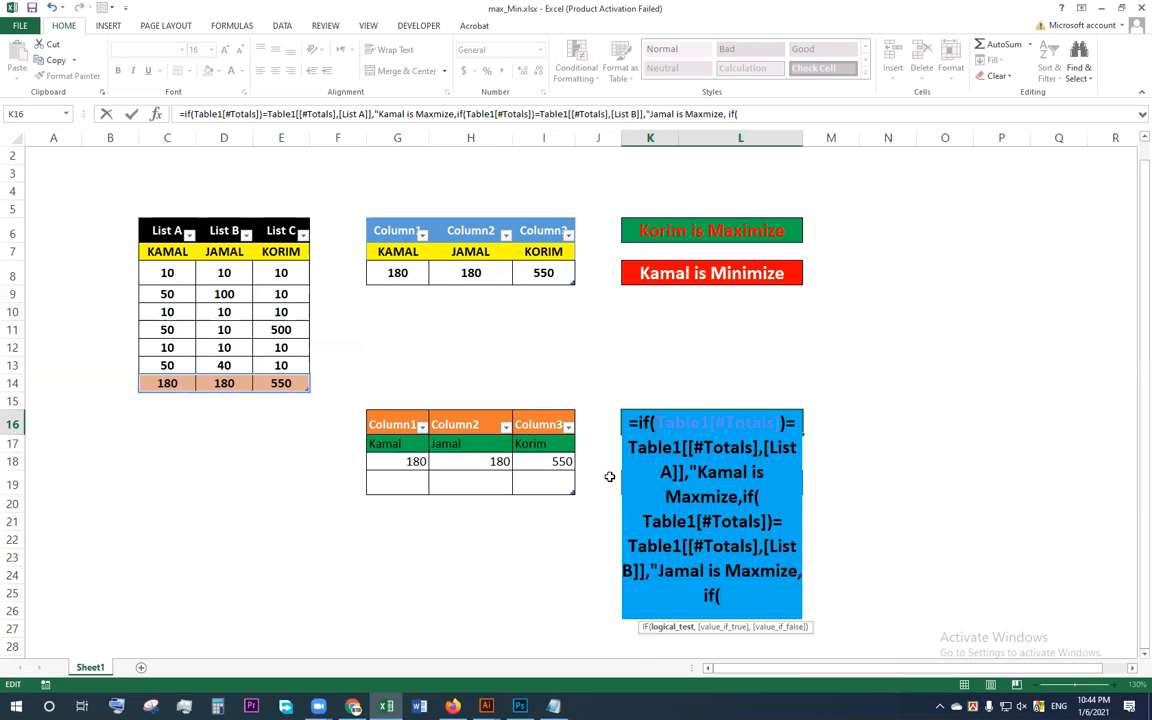
text(ma)
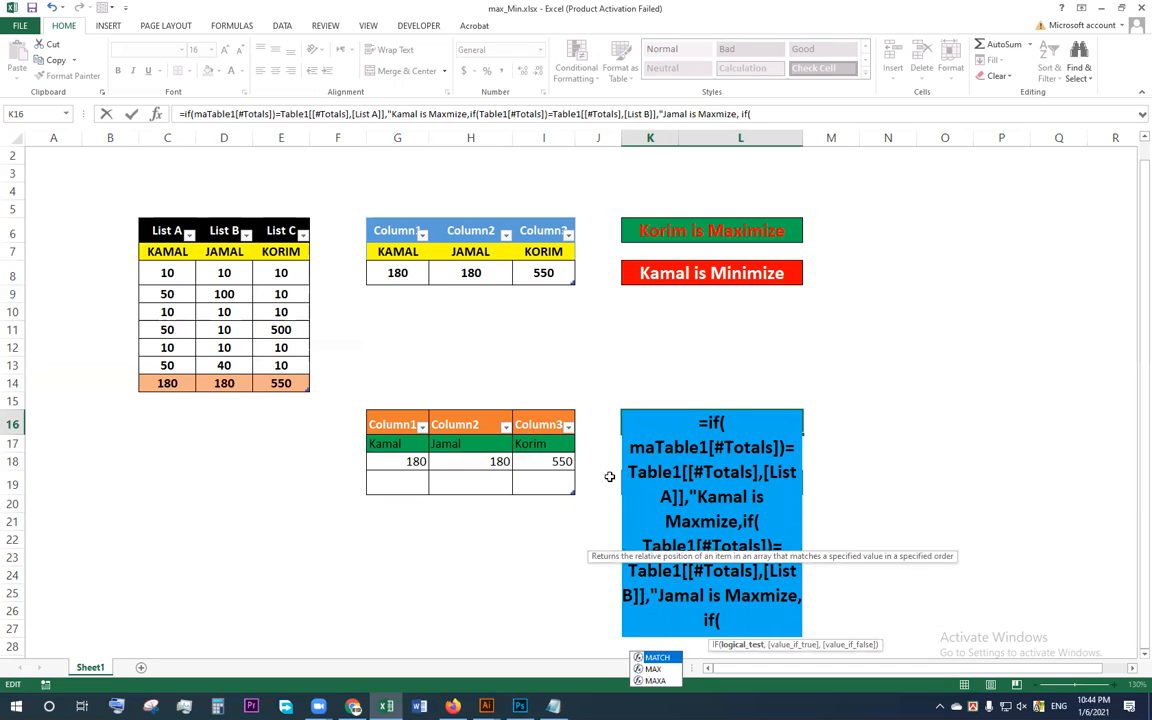
text(x()
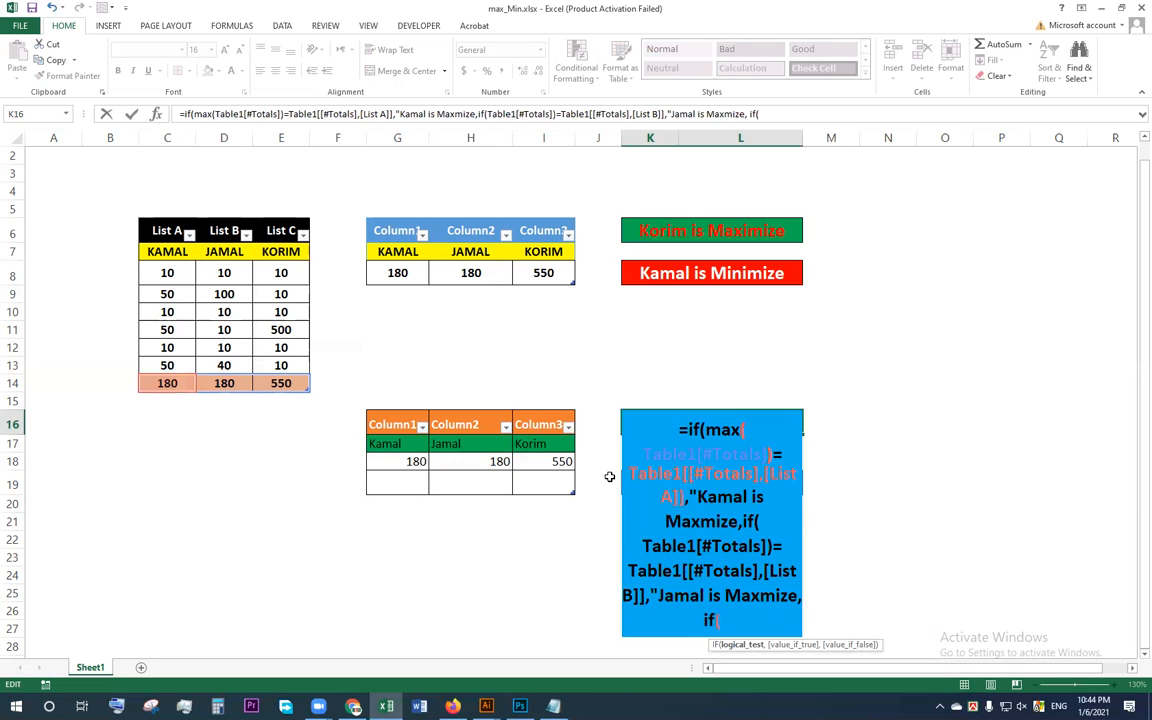
key(shift+Left)
key(shift+Left)
key(shift+Left)
key(shift+Left)
key(shift+Left)
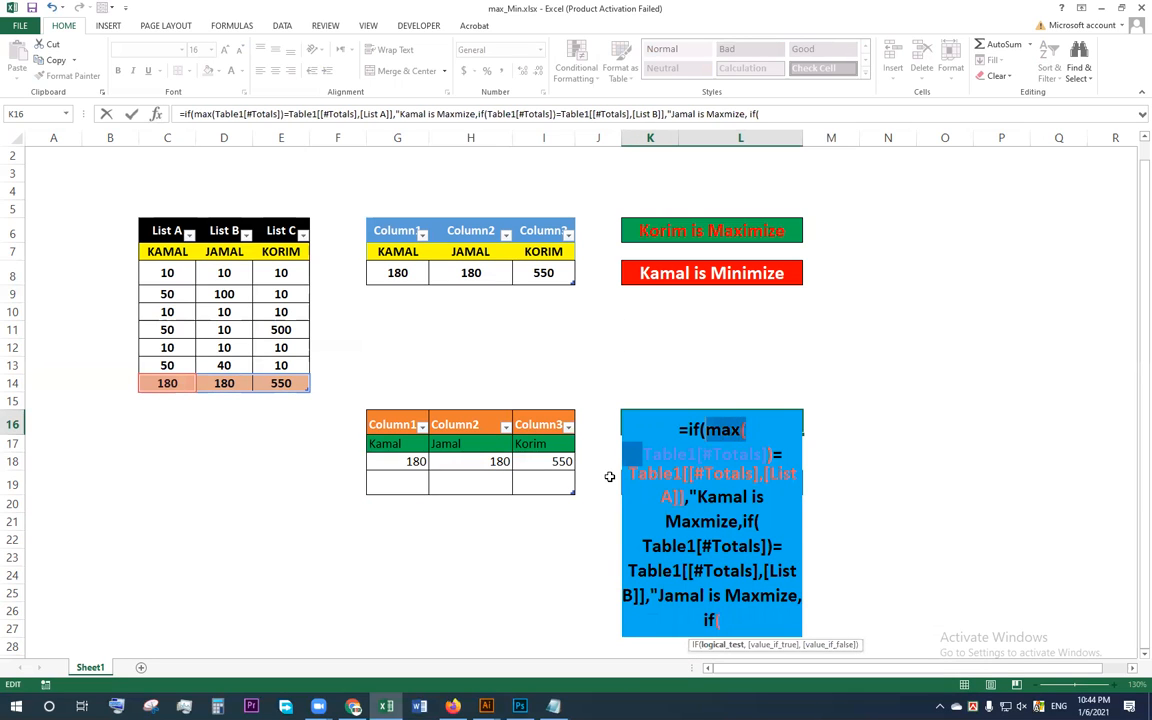
key(shift+Right)
click(760, 522)
key(ctrl+v)
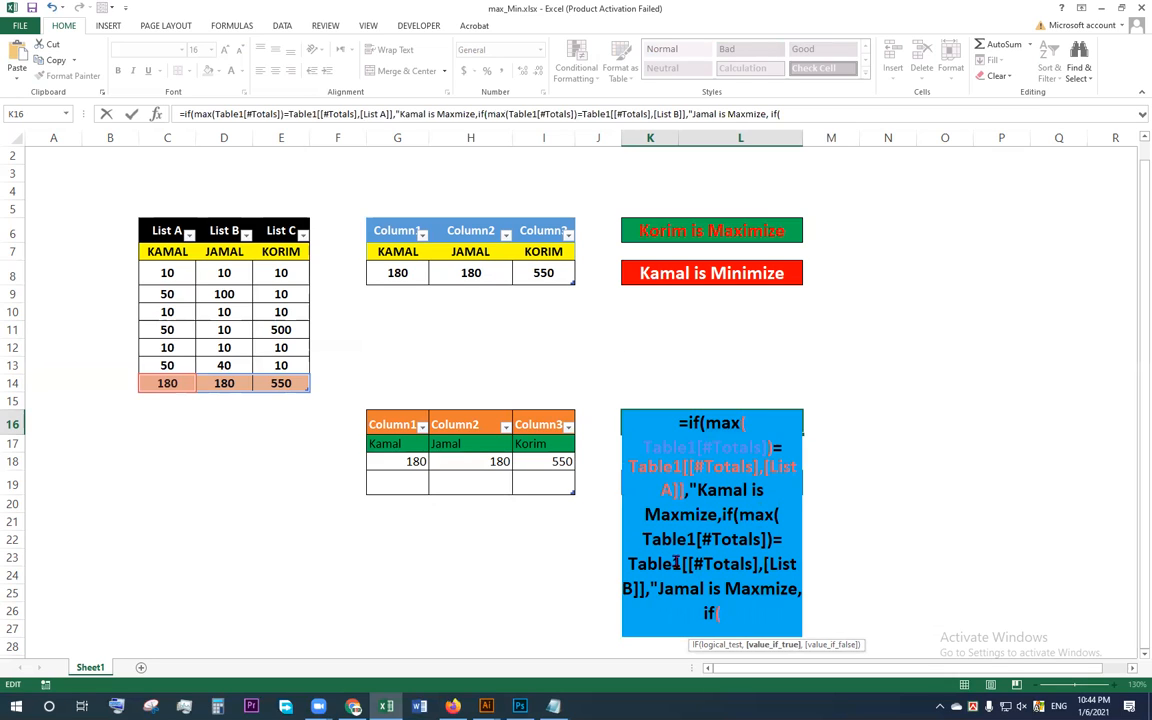
Step: Make the third IF in K16 test whether the MAX of the totals row C14:E14 equals the List C total in E14
click(706, 604)
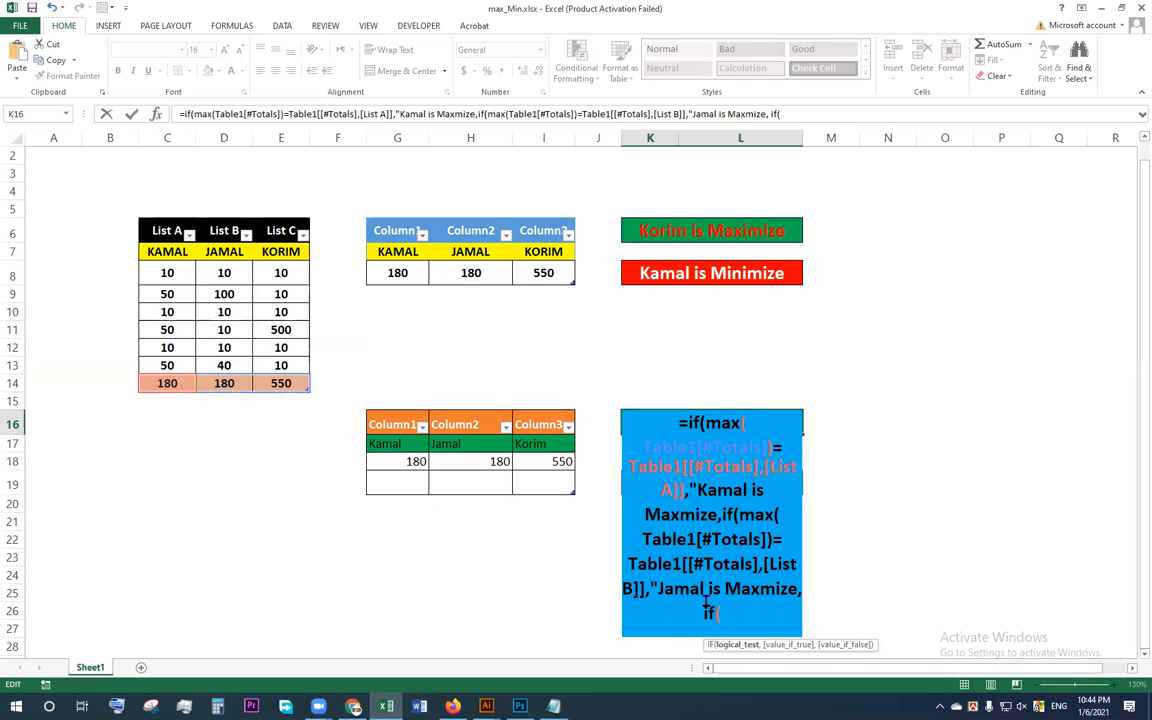
text(max()
drag(167, 384, 281, 384)
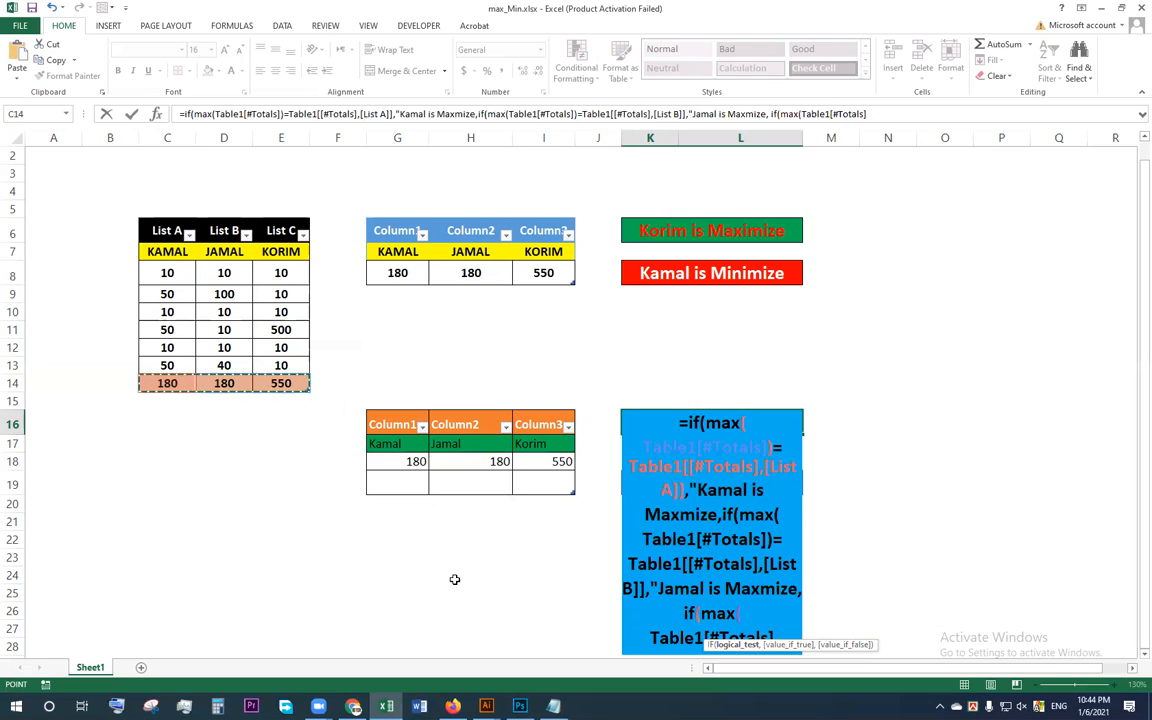
text())
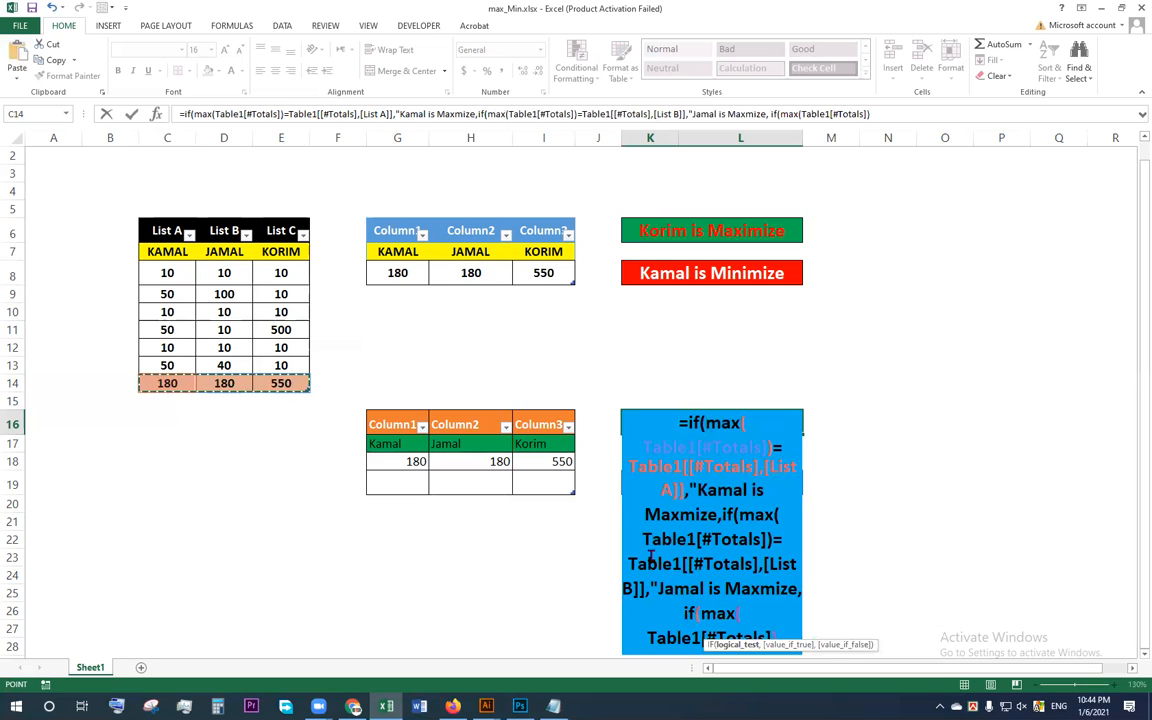
text(=)
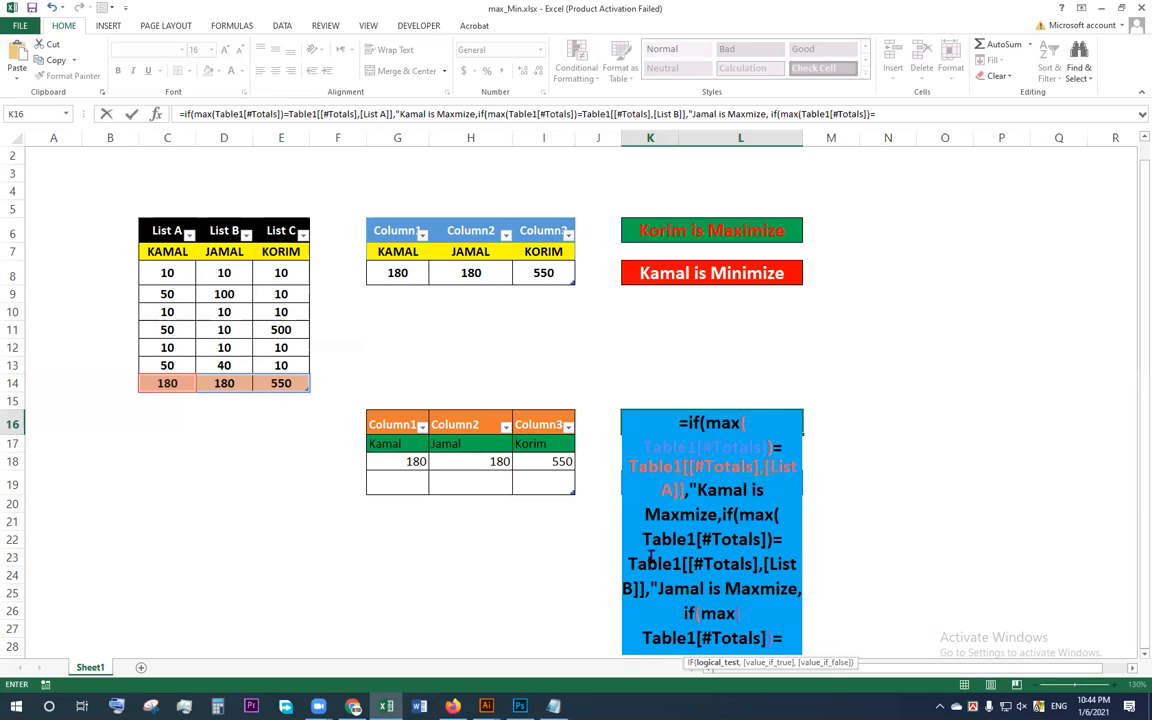
click(289, 385)
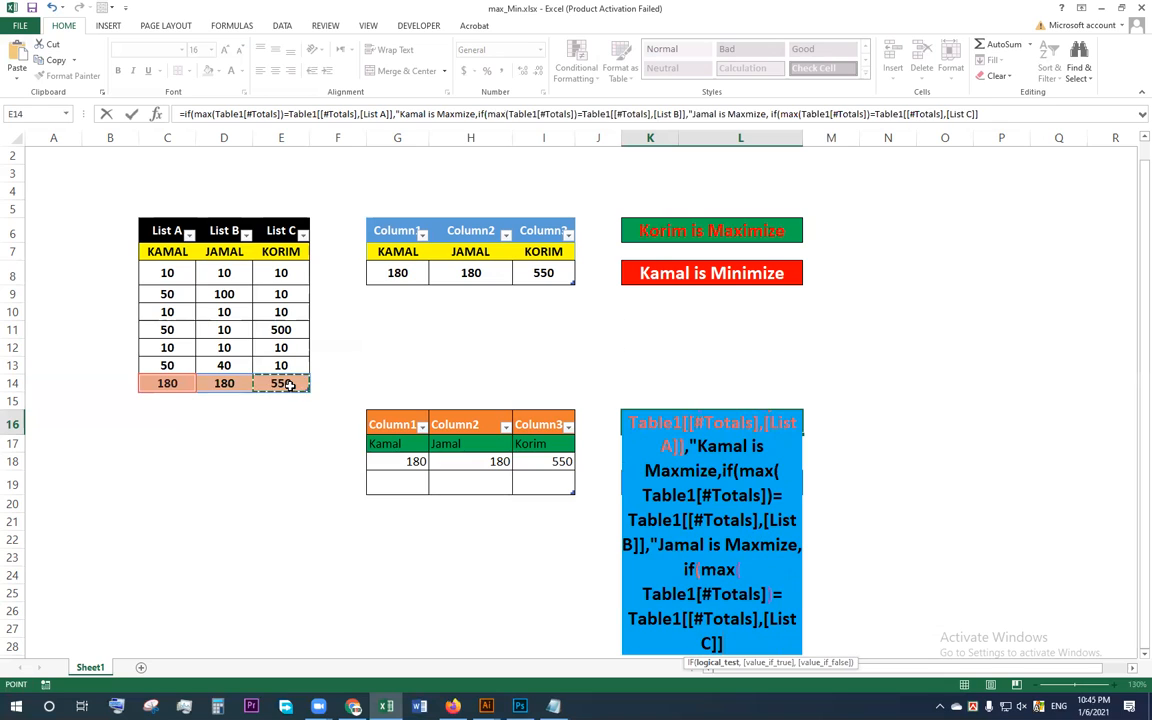
text(,)
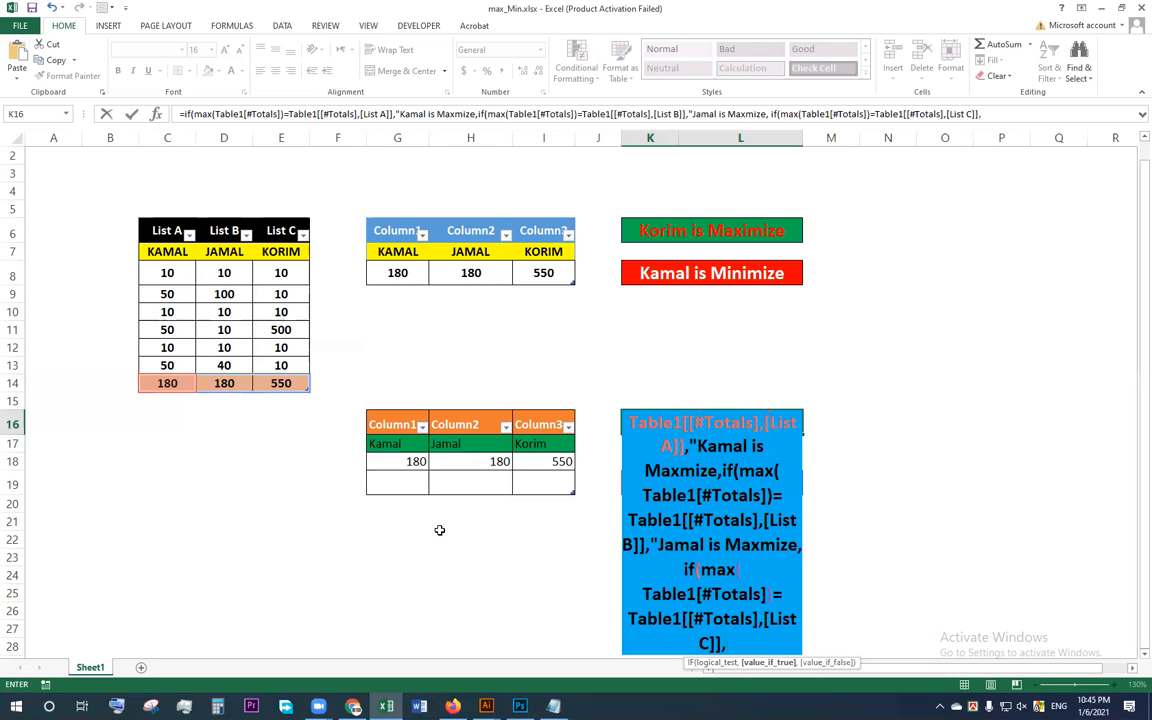
text(")
Step: Add the missing closing quotation marks after the List A and List B result texts in the K16 formula
click(713, 470)
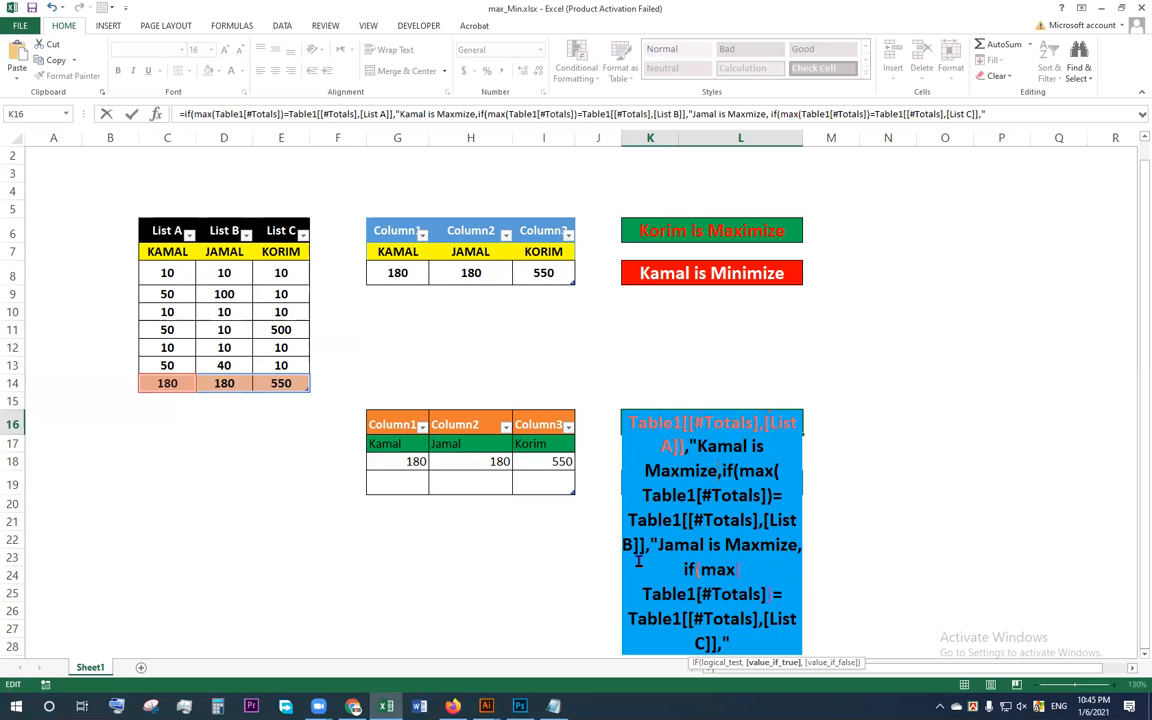
text(")
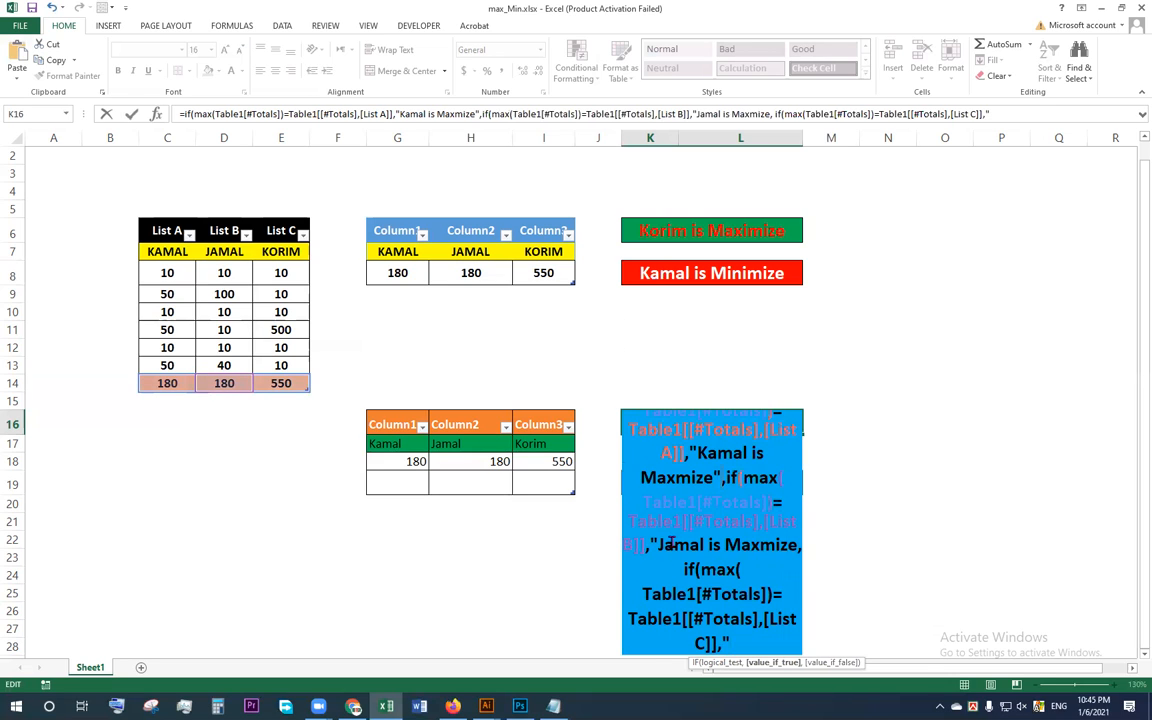
click(797, 547)
text(")
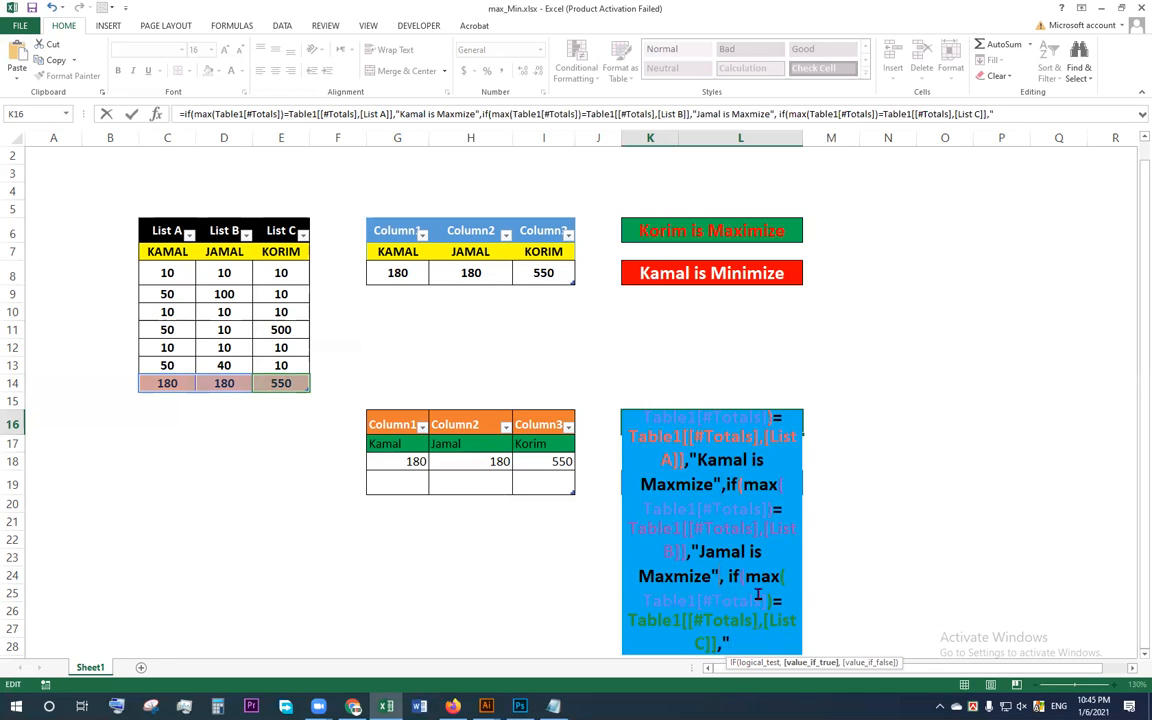
Step: Finish the K16 formula with the List C person's name followed by "is Maxmize", close the nested IFs and enter it
click(757, 594)
key(Down)
key(Down)
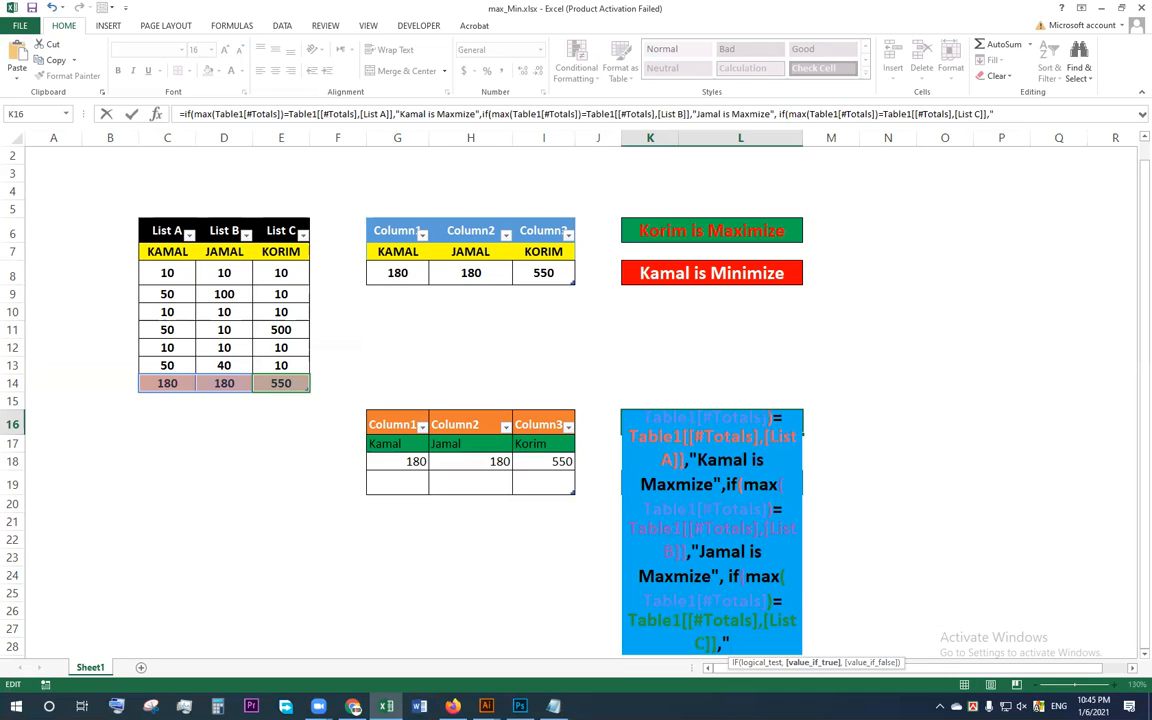
text(Korim)
text( is)
text( Ma)
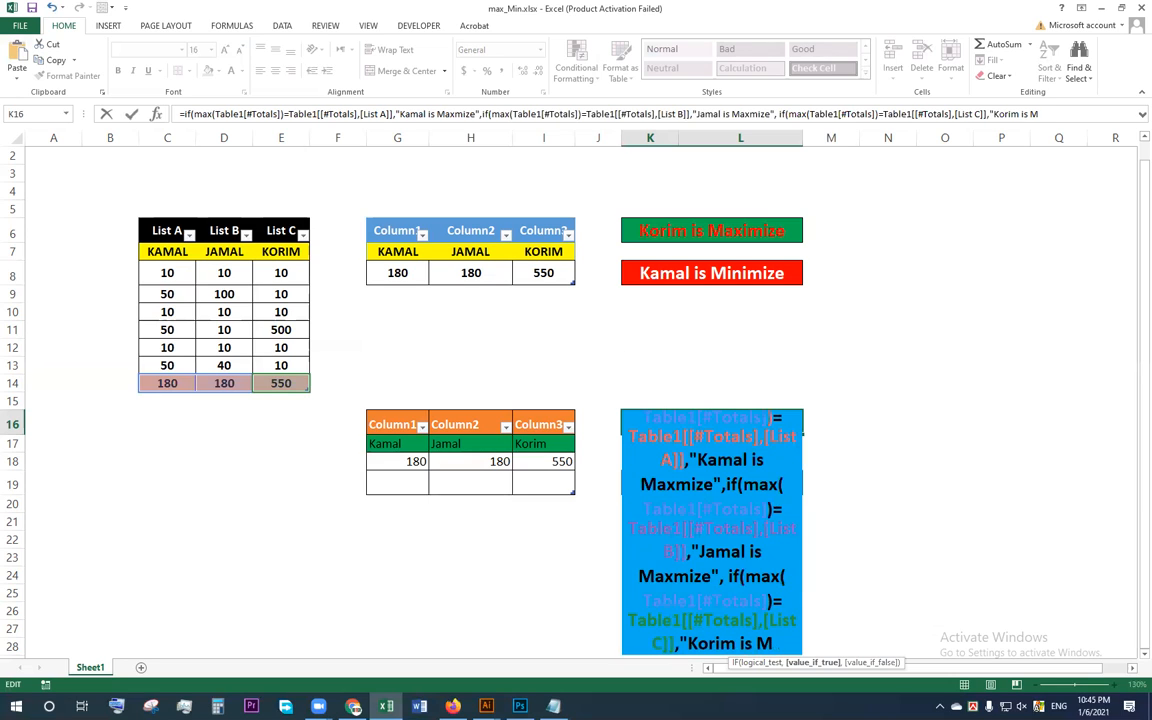
text(xmize)
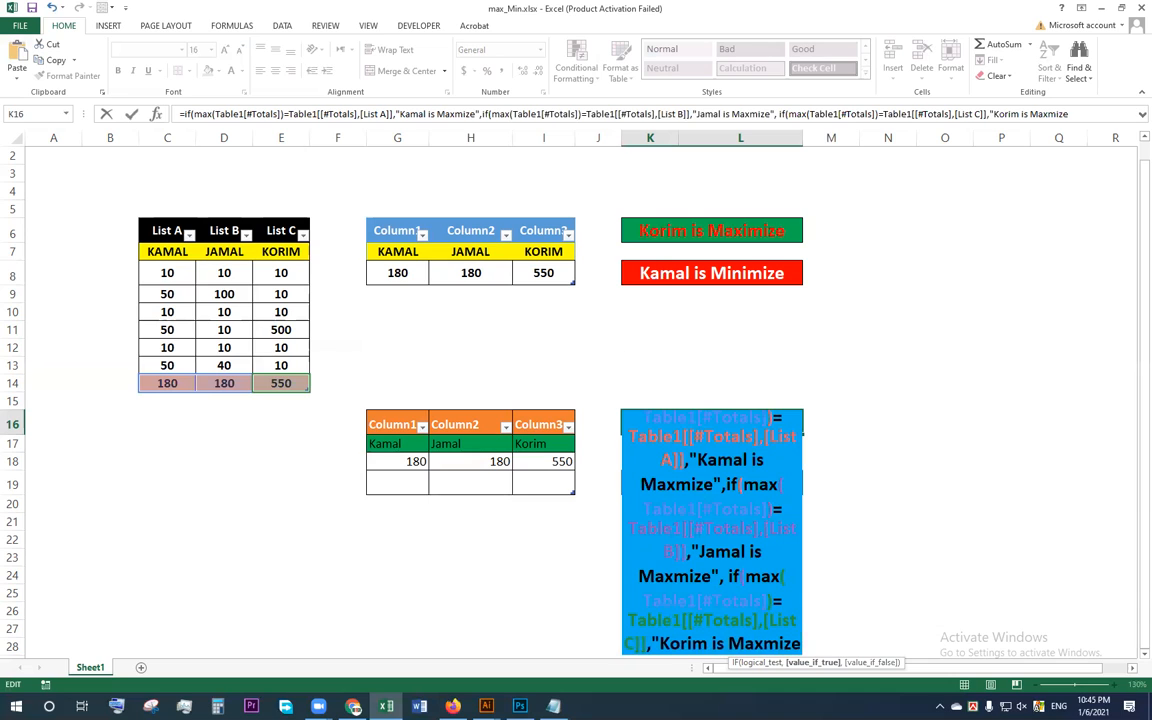
text(")
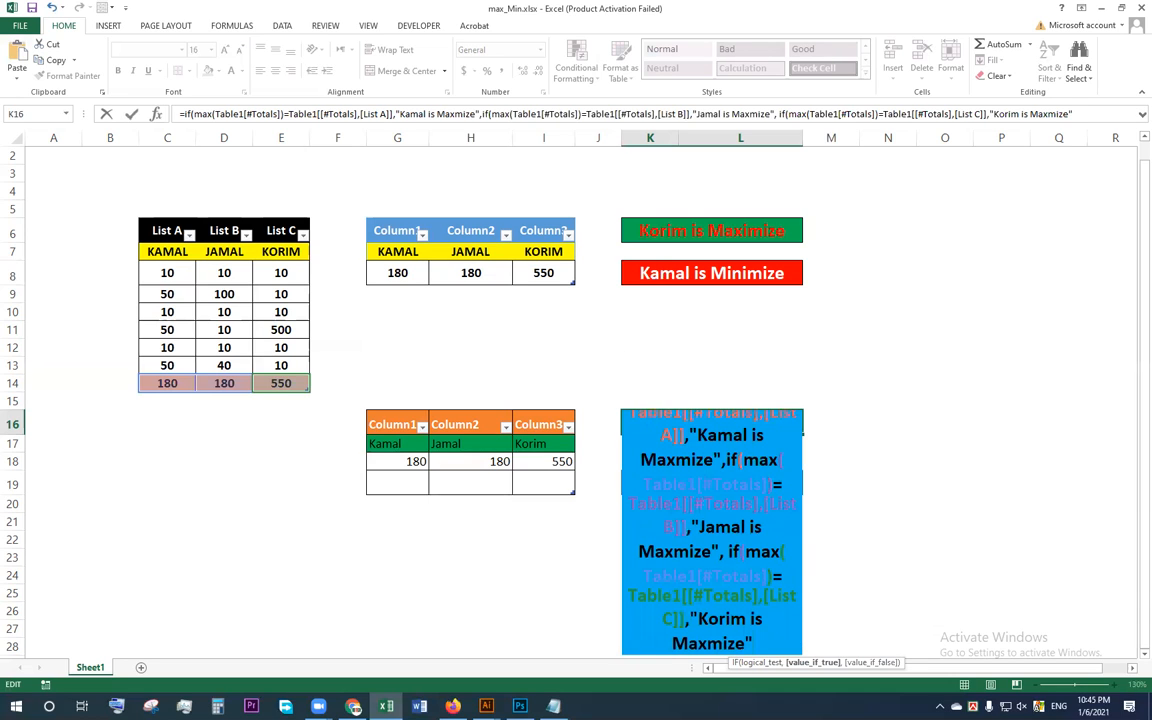
text()))
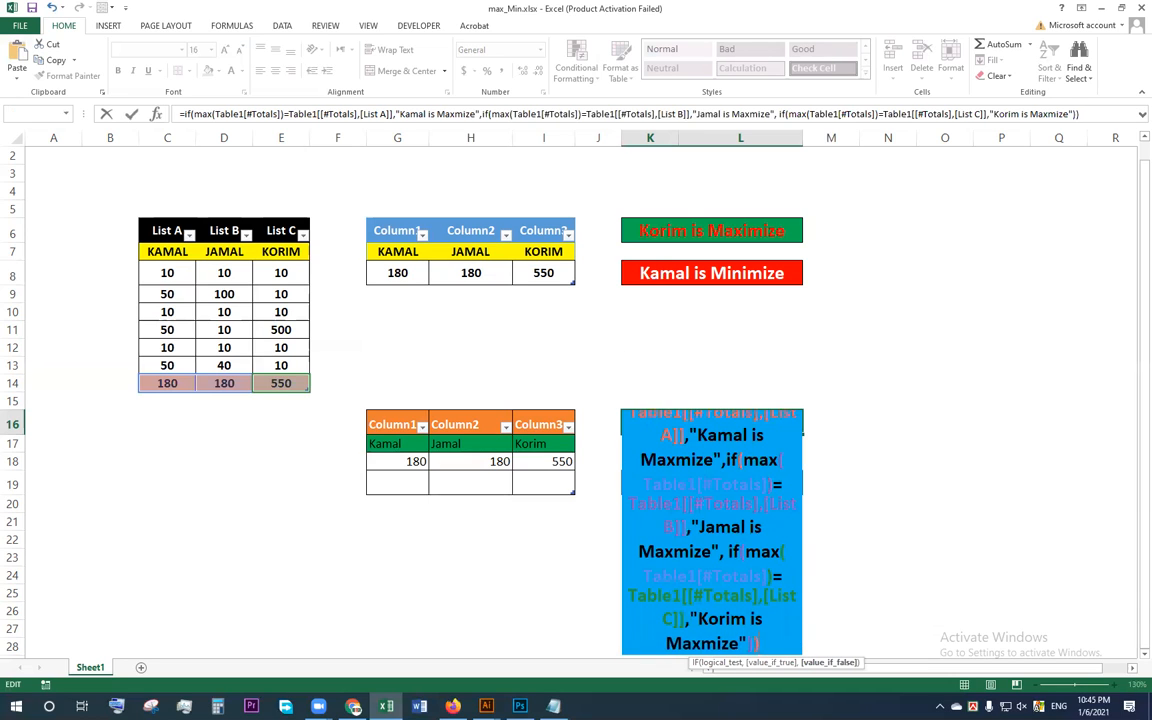
key(Return)
key(Return)
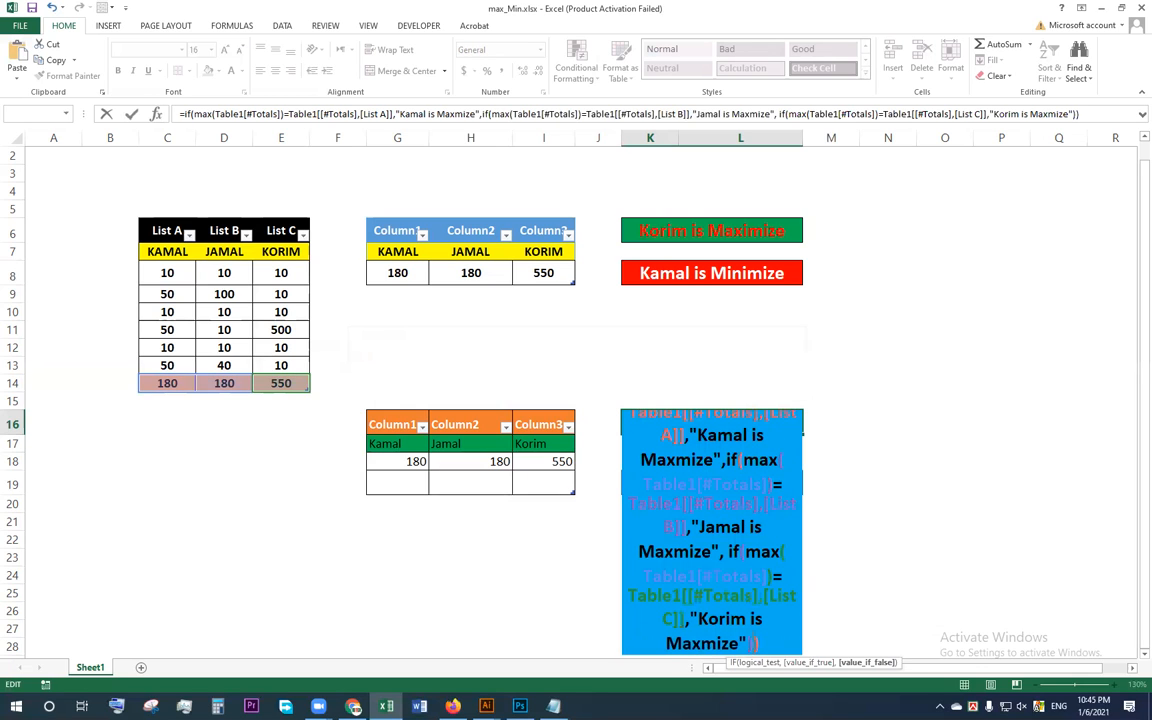
key(Return)
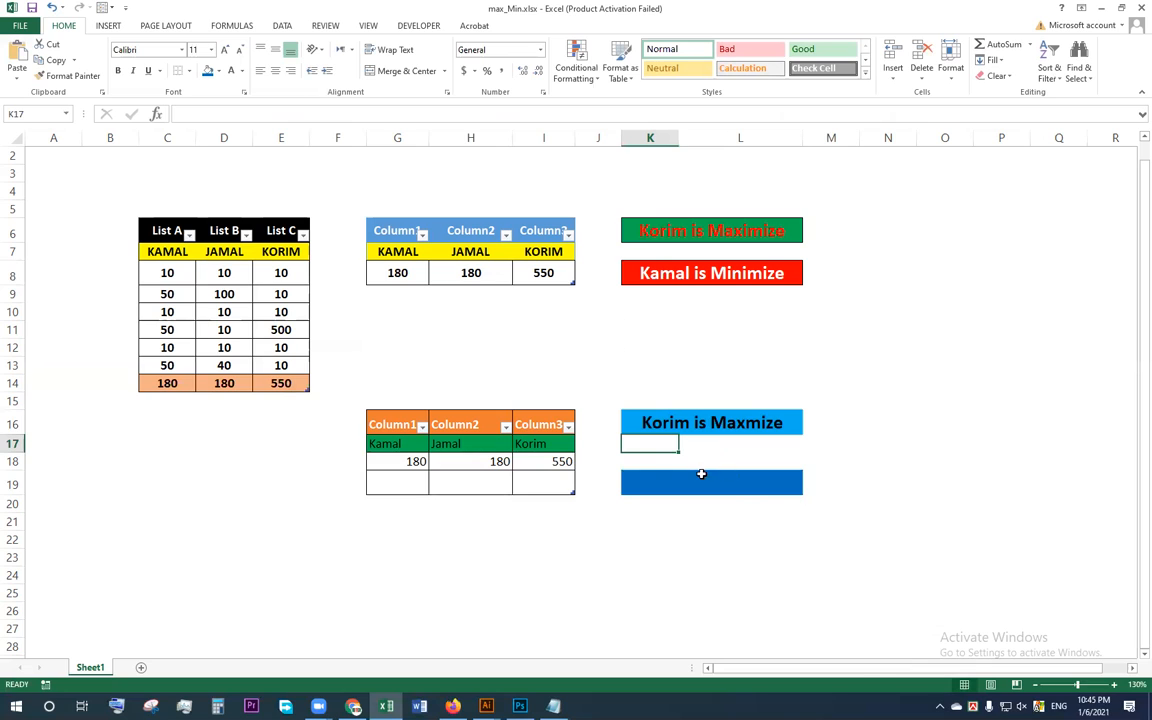
click(673, 423)
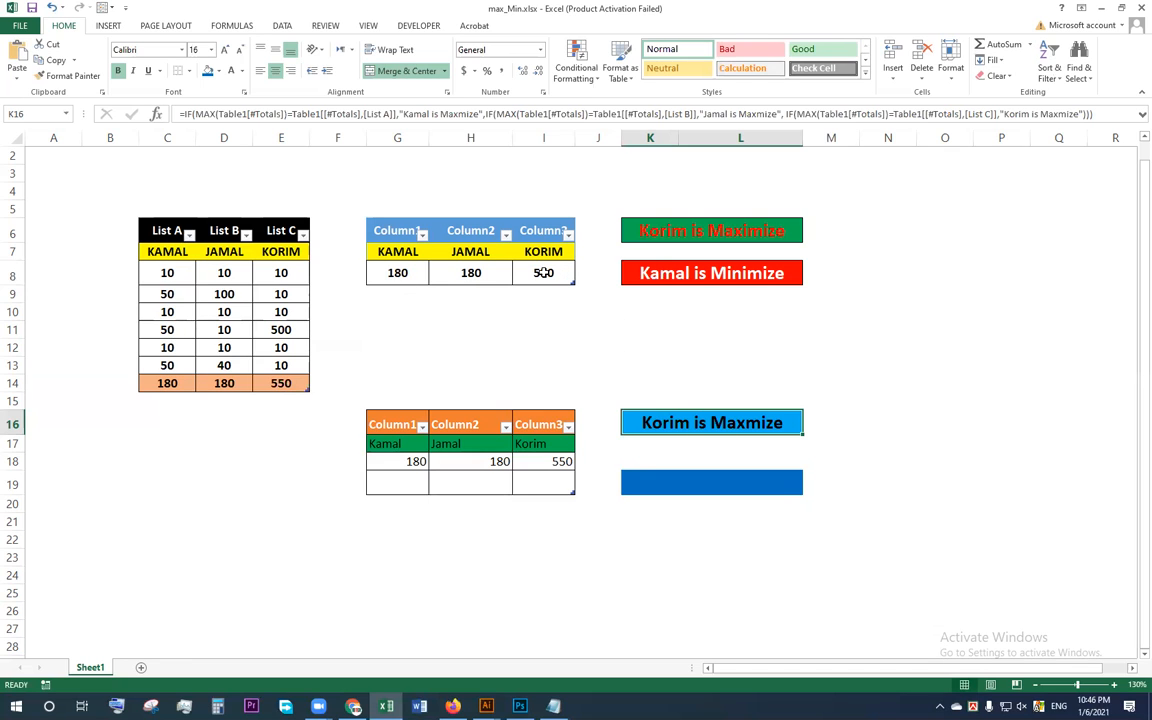
Step: Test the result cells by setting the List C value in E11 to 50 and the List B value in D13 to 50
click(280, 329)
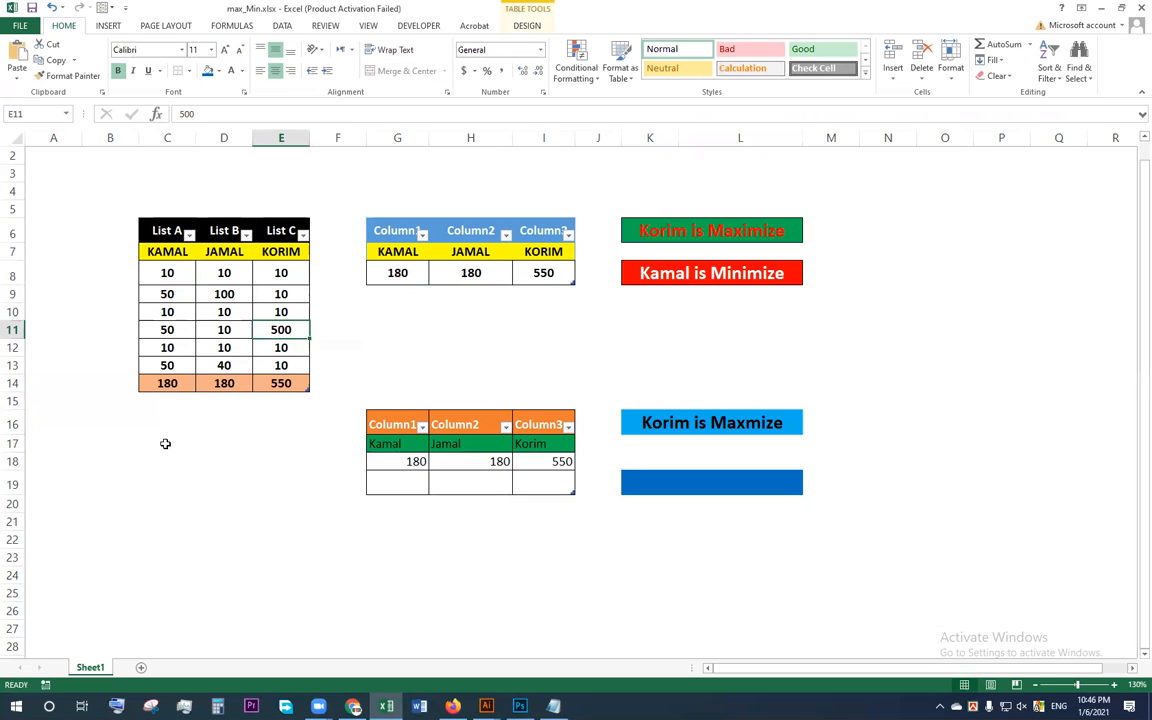
text(50)
key(Left)
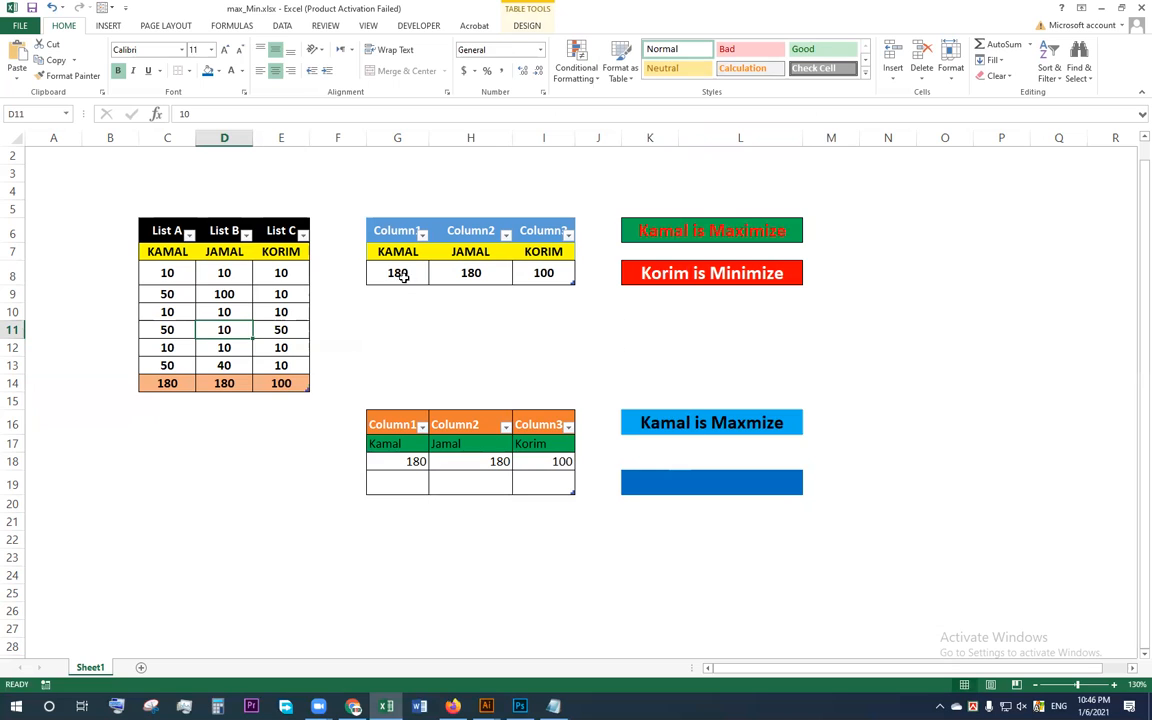
click(232, 366)
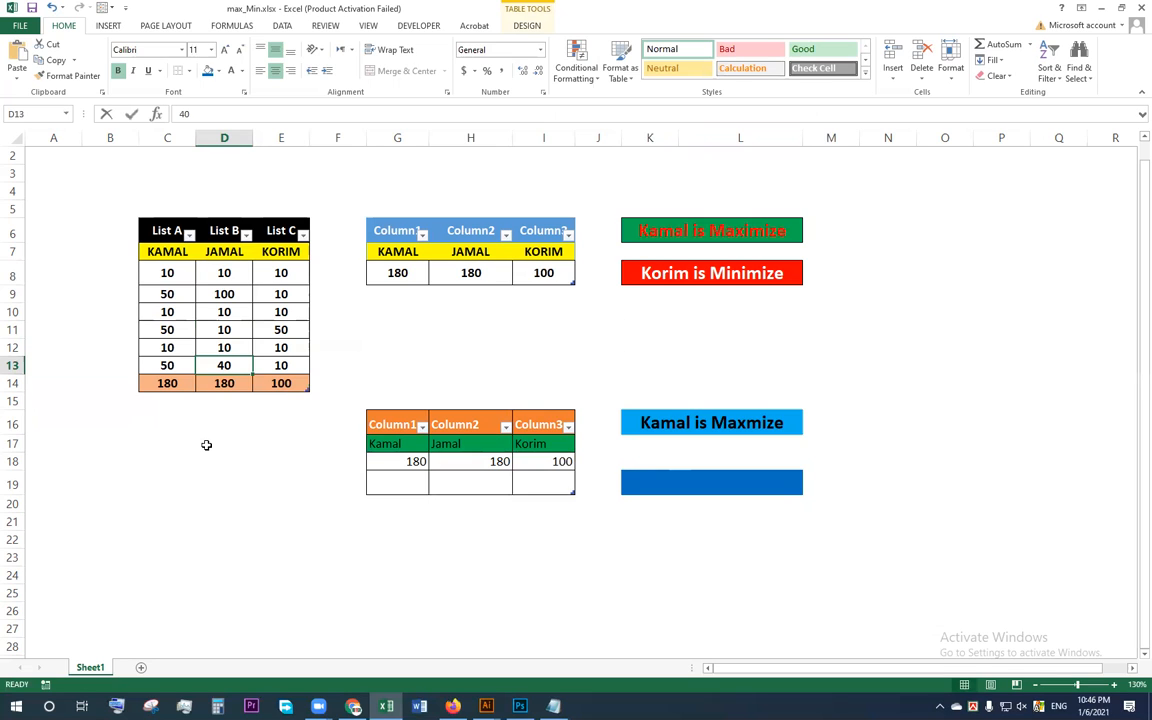
text(50)
key(Tab)
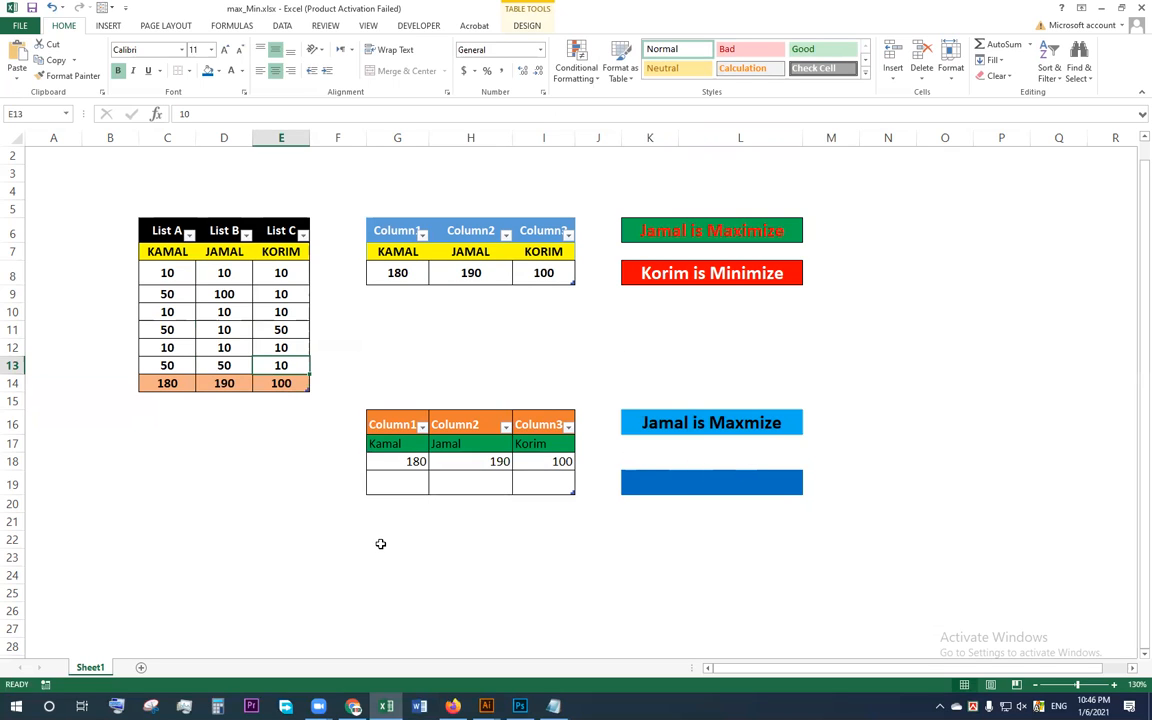
Step: Select the empty blue merged result cell K19 for the minimum formula
click(705, 484)
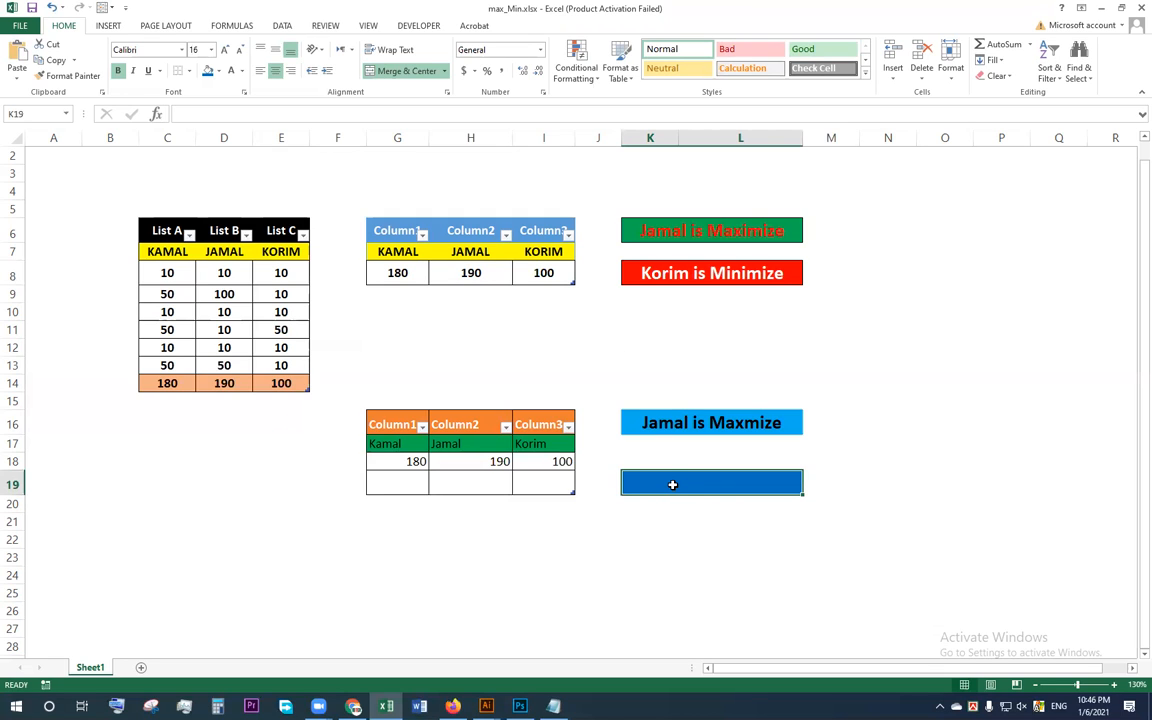
text(=)
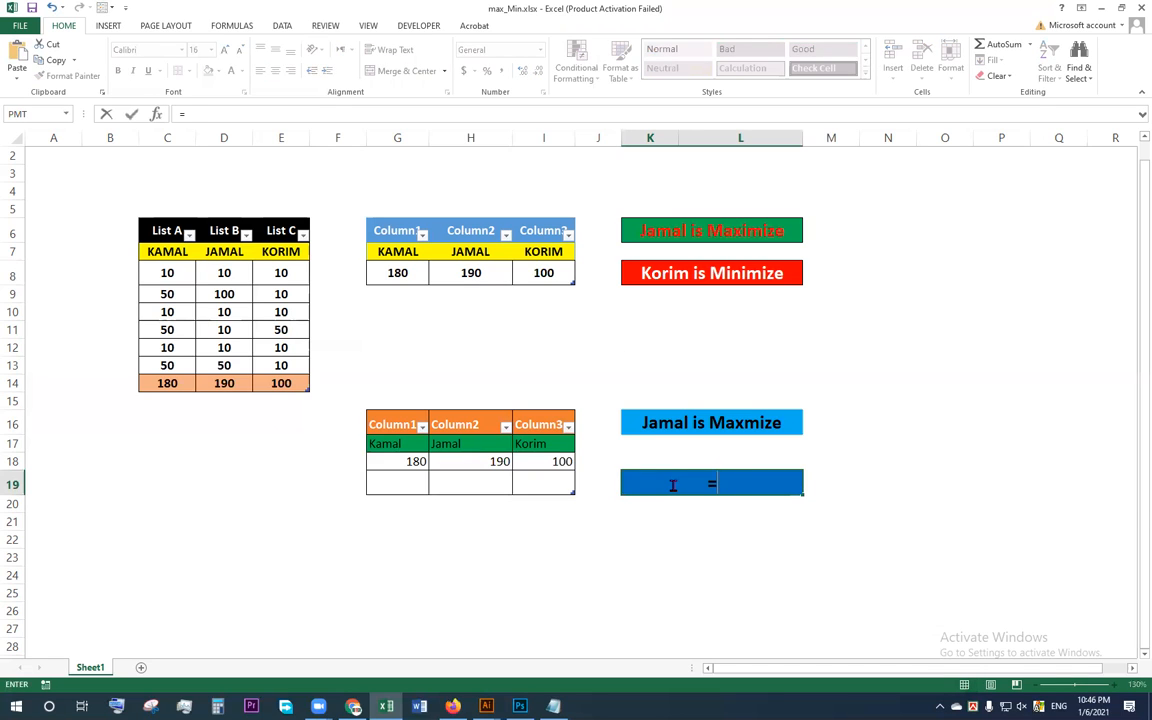
text(if)
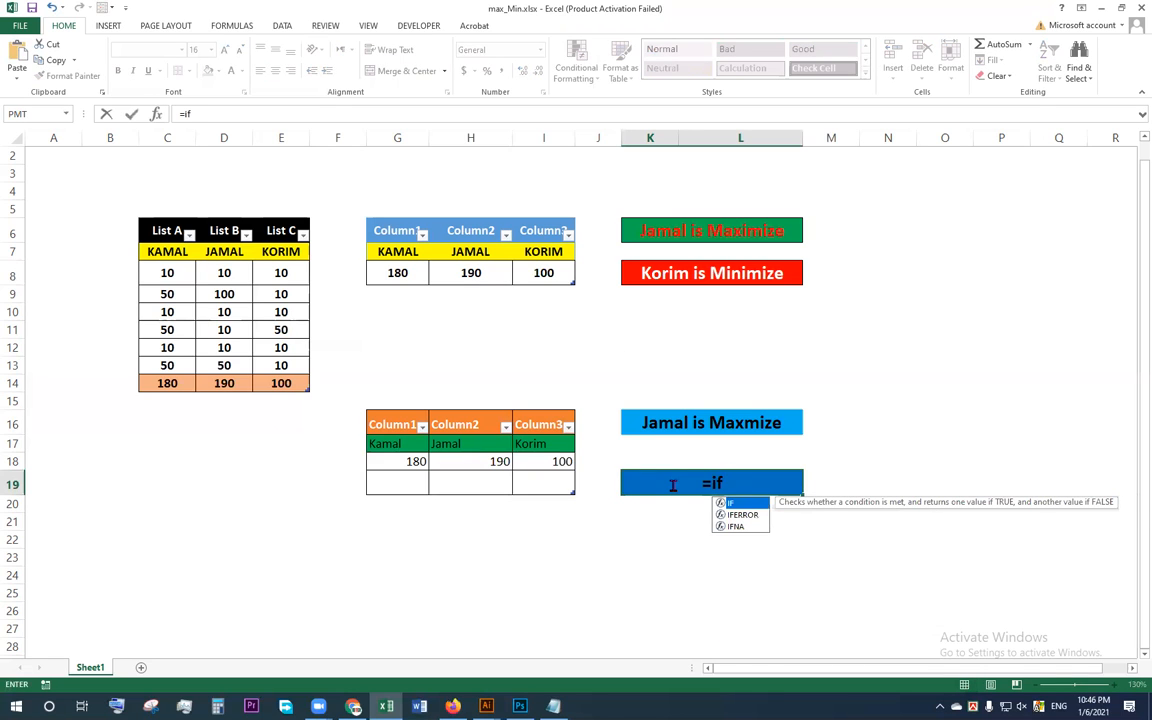
key(BackSpace)
key(BackSpace)
key(BackSpace)
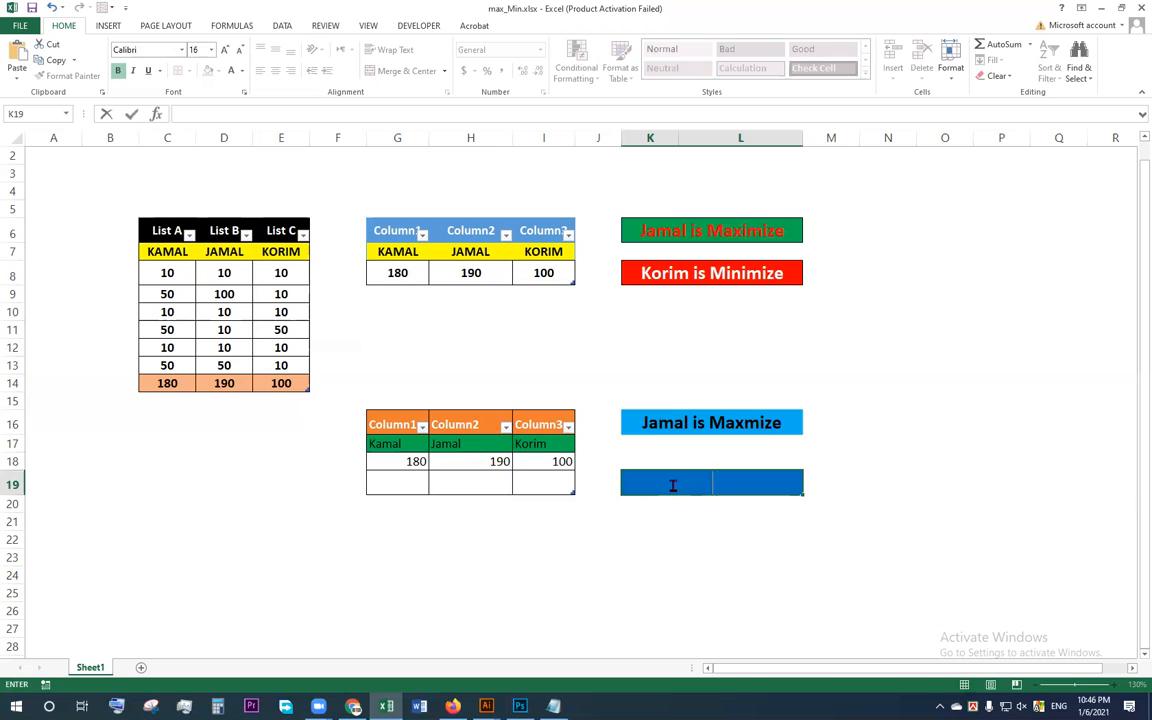
Step: Start the K19 formula with an IF testing whether the MIN of the totals row C14:E14 equals the List A total in C14
text(=)
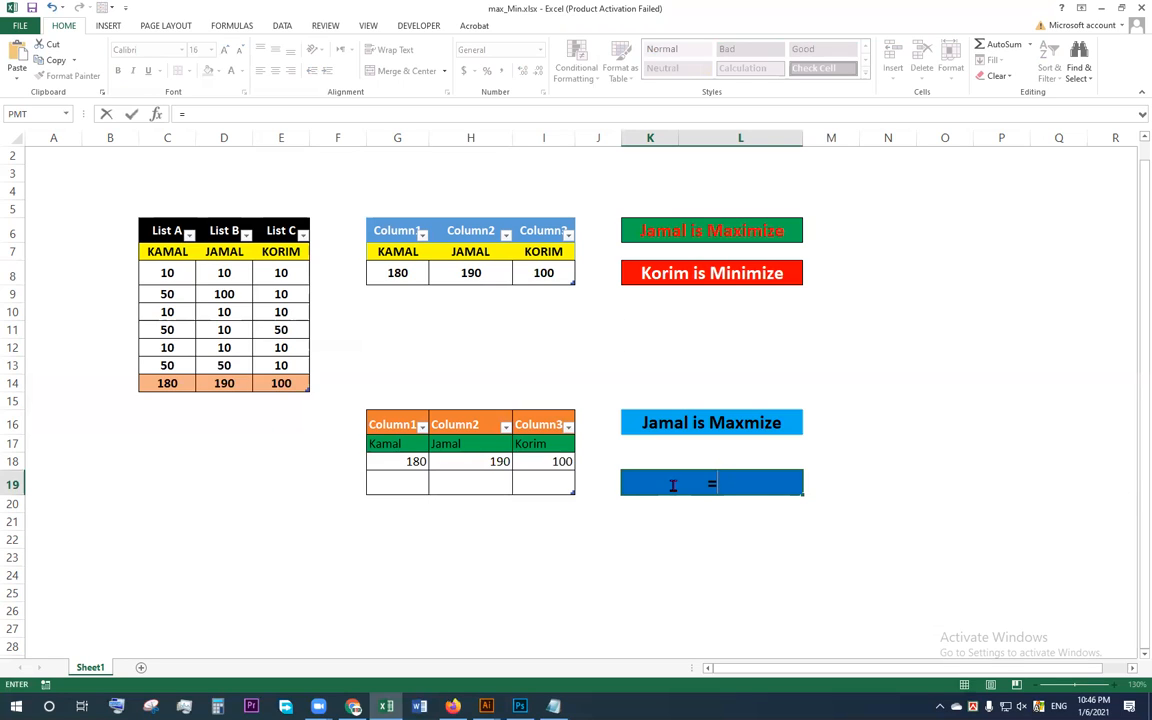
text(if()
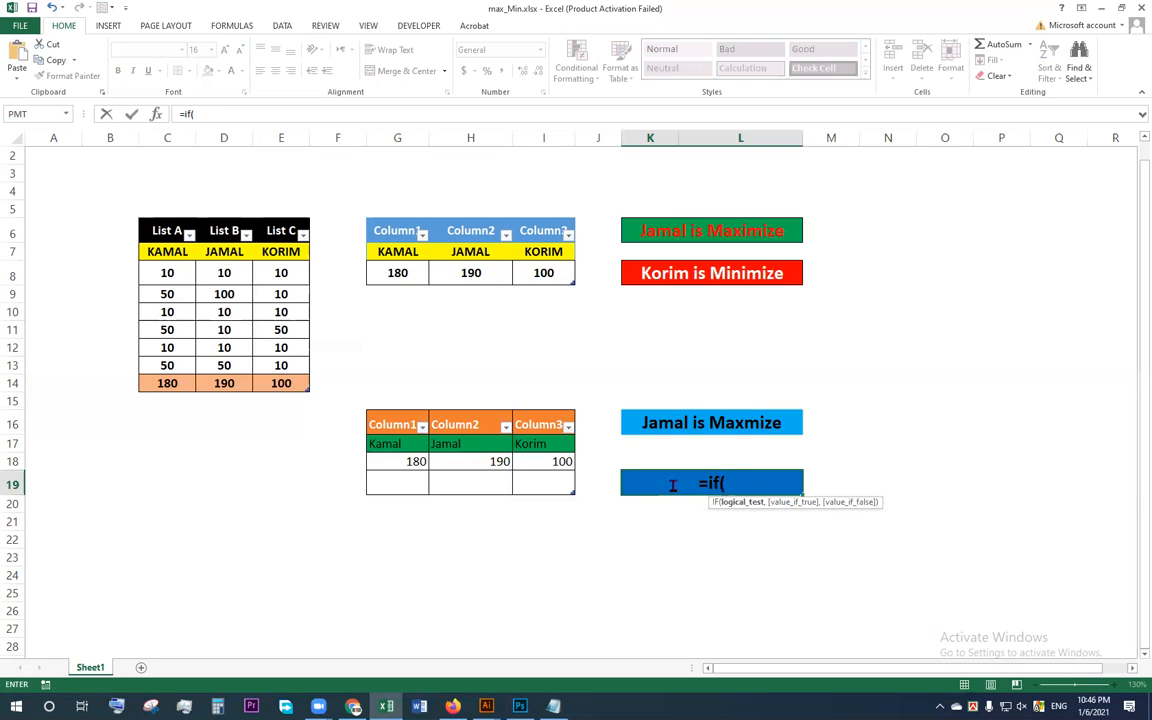
text(min)
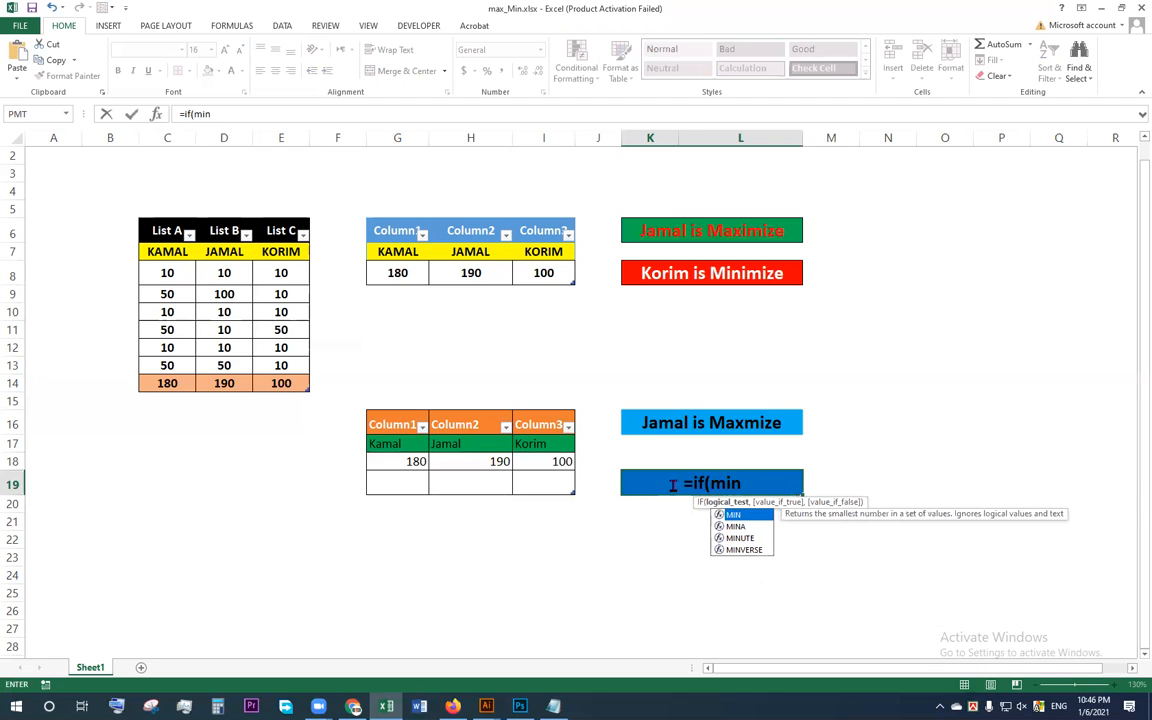
text(()
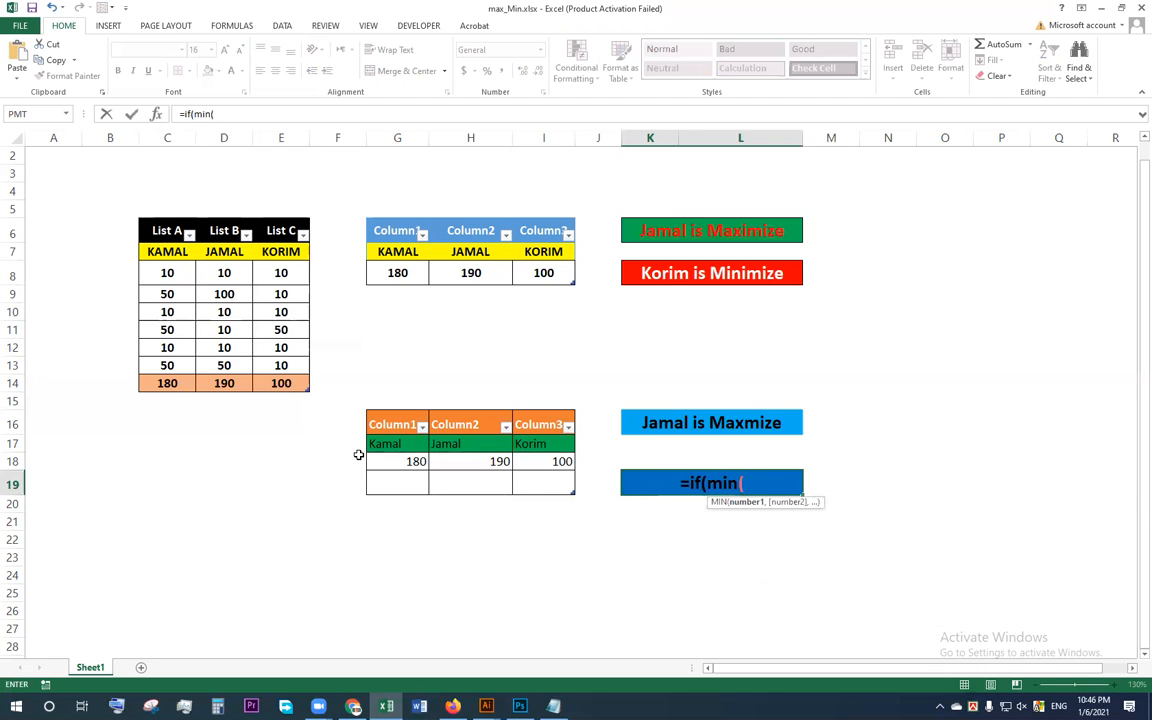
drag(167, 383, 283, 383)
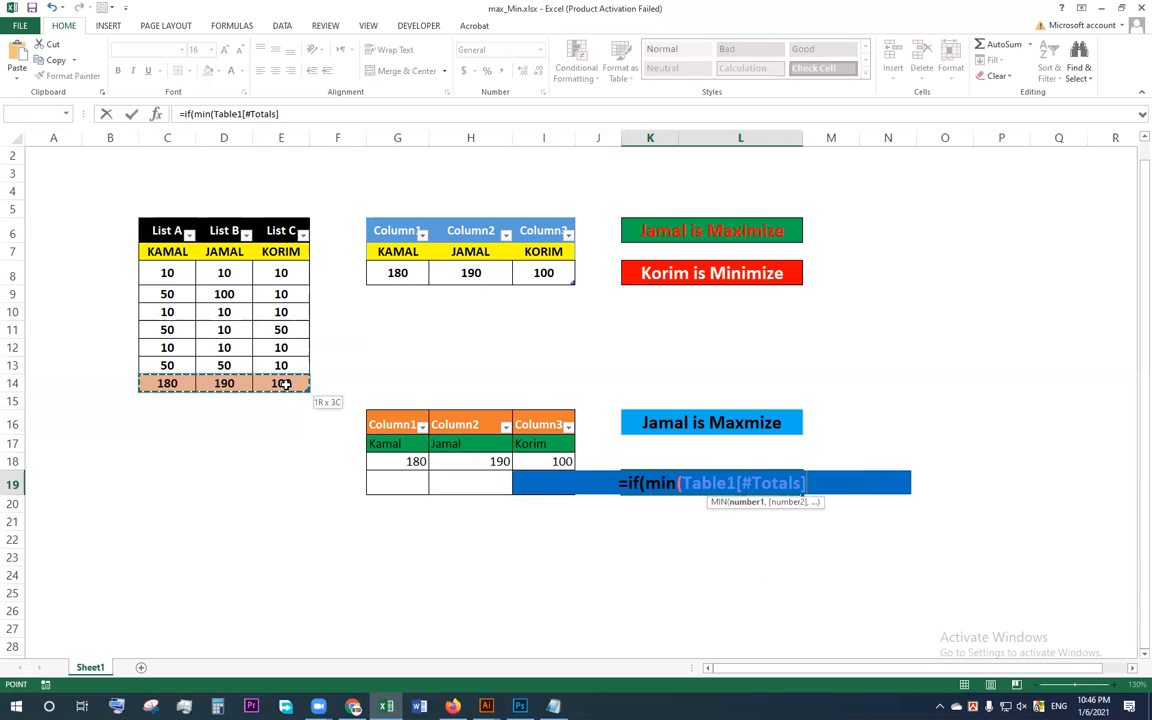
text())
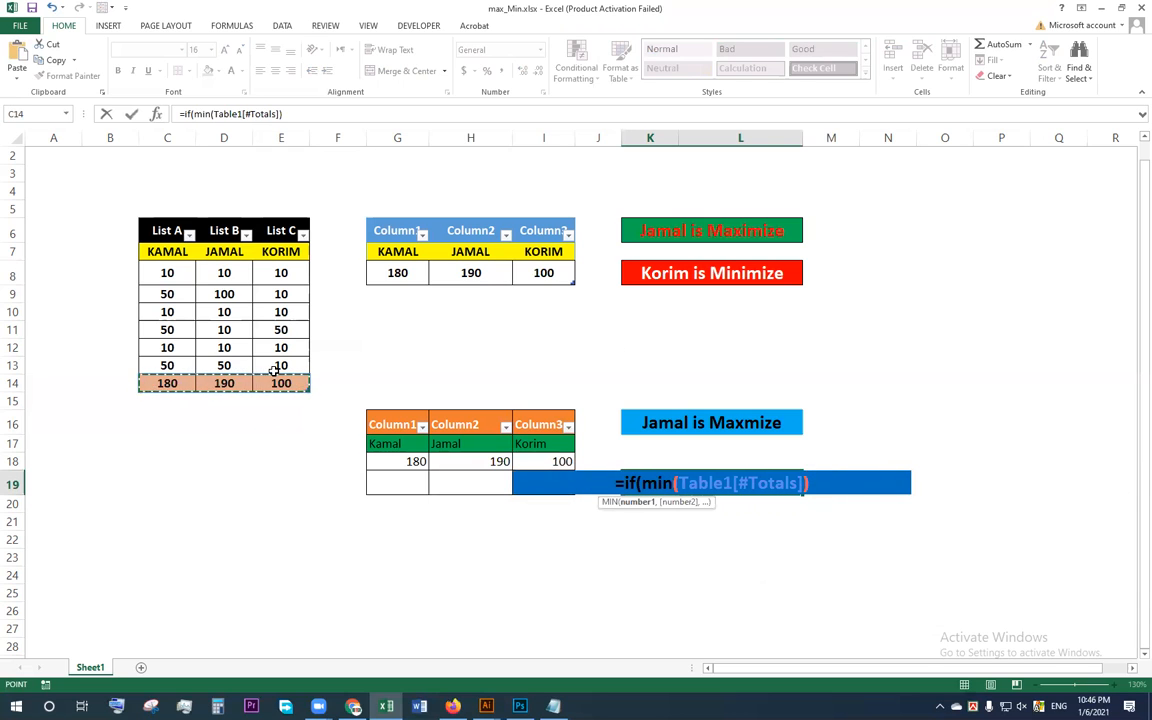
text(=)
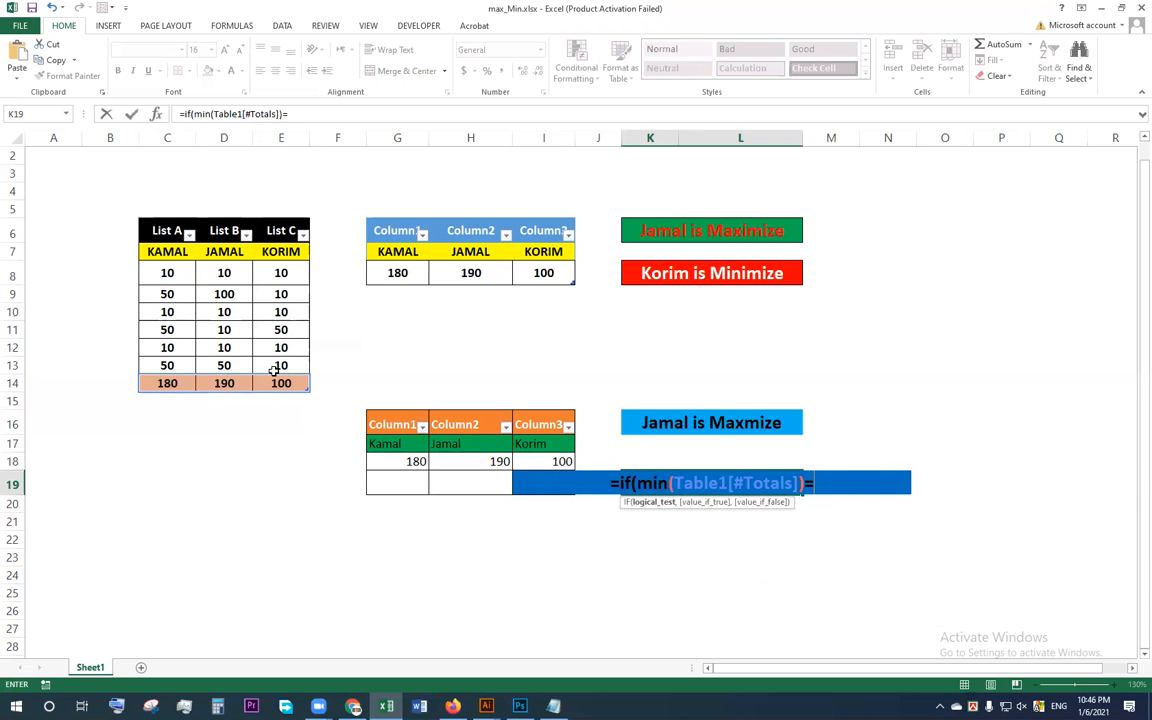
click(168, 383)
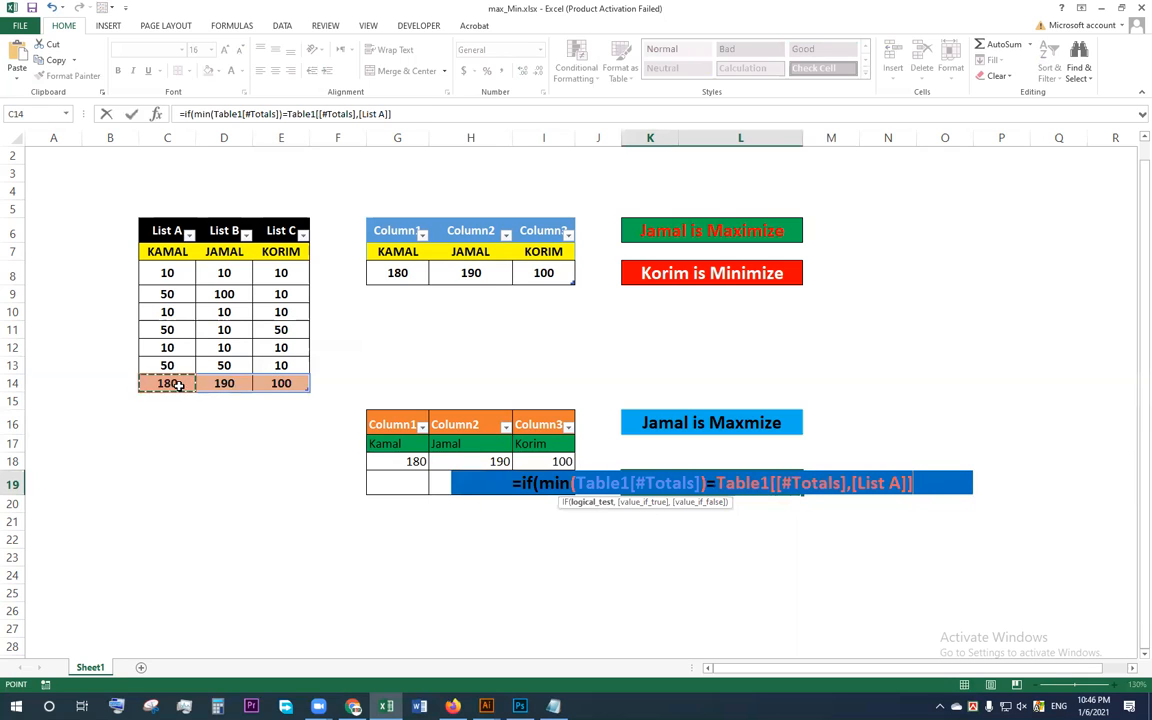
text(,)
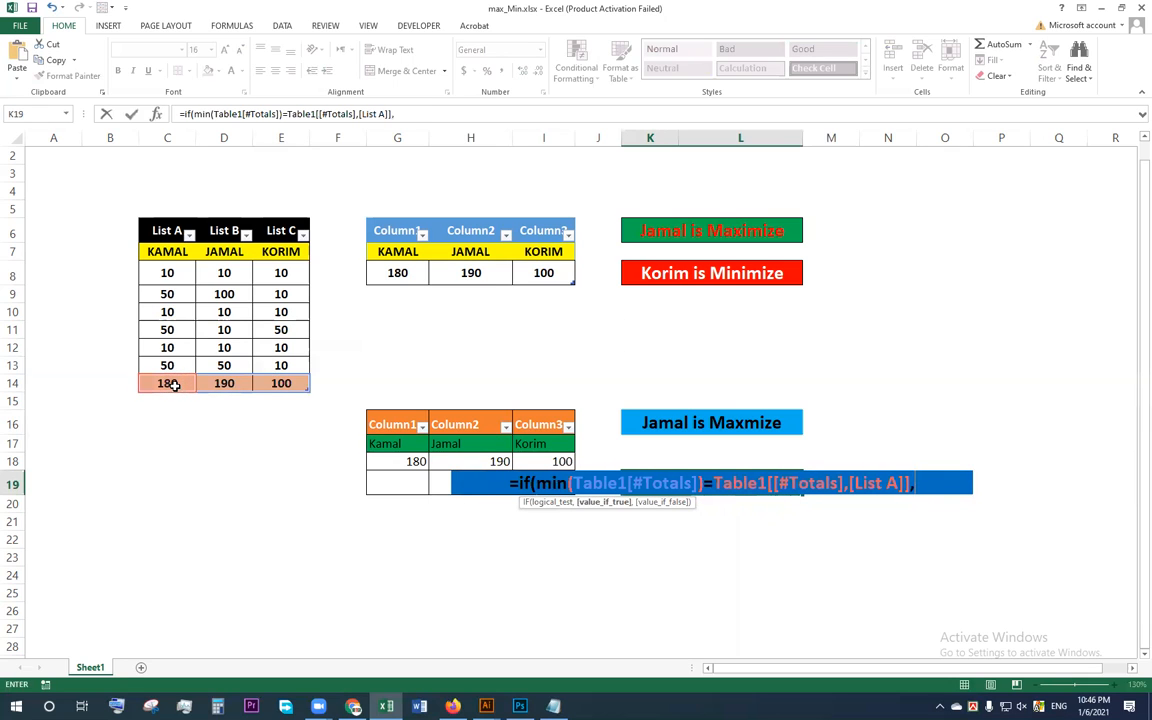
text(")
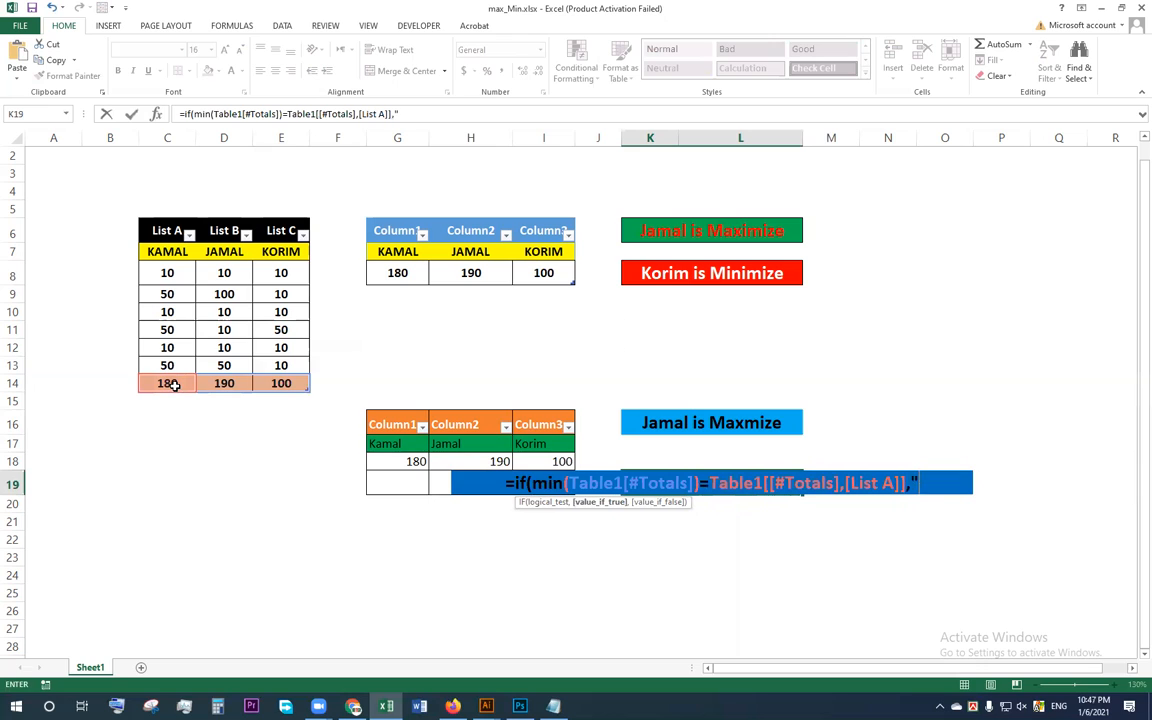
text(Ka)
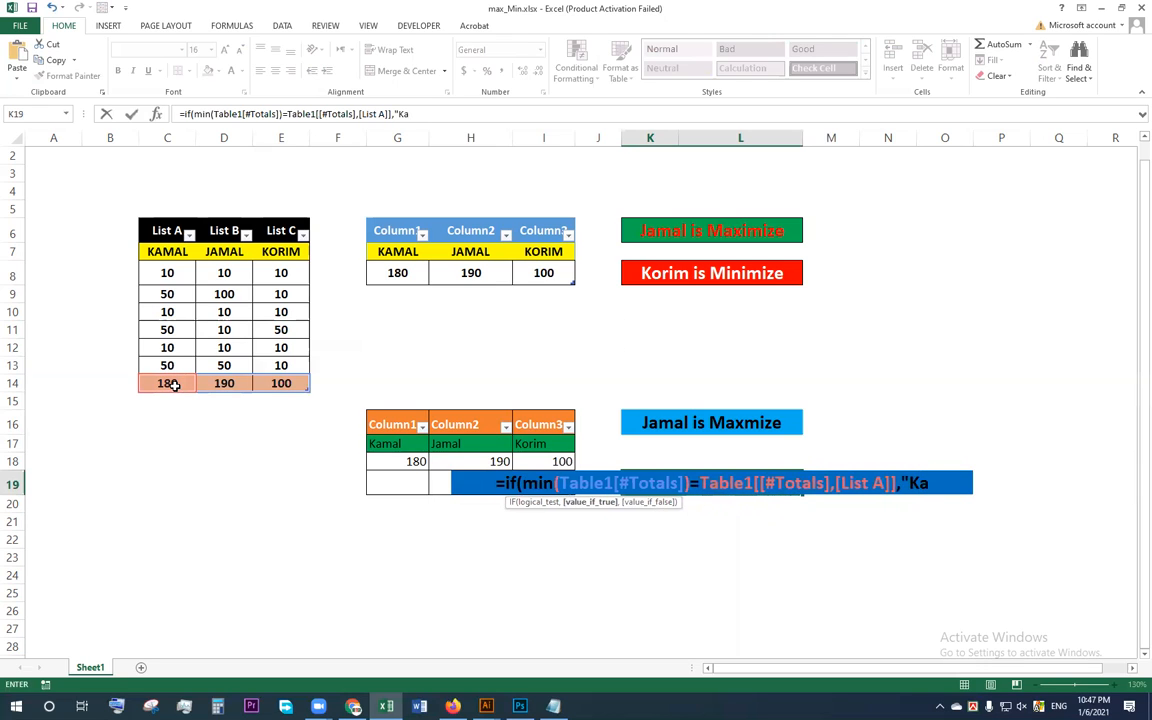
text(mal is Mini)
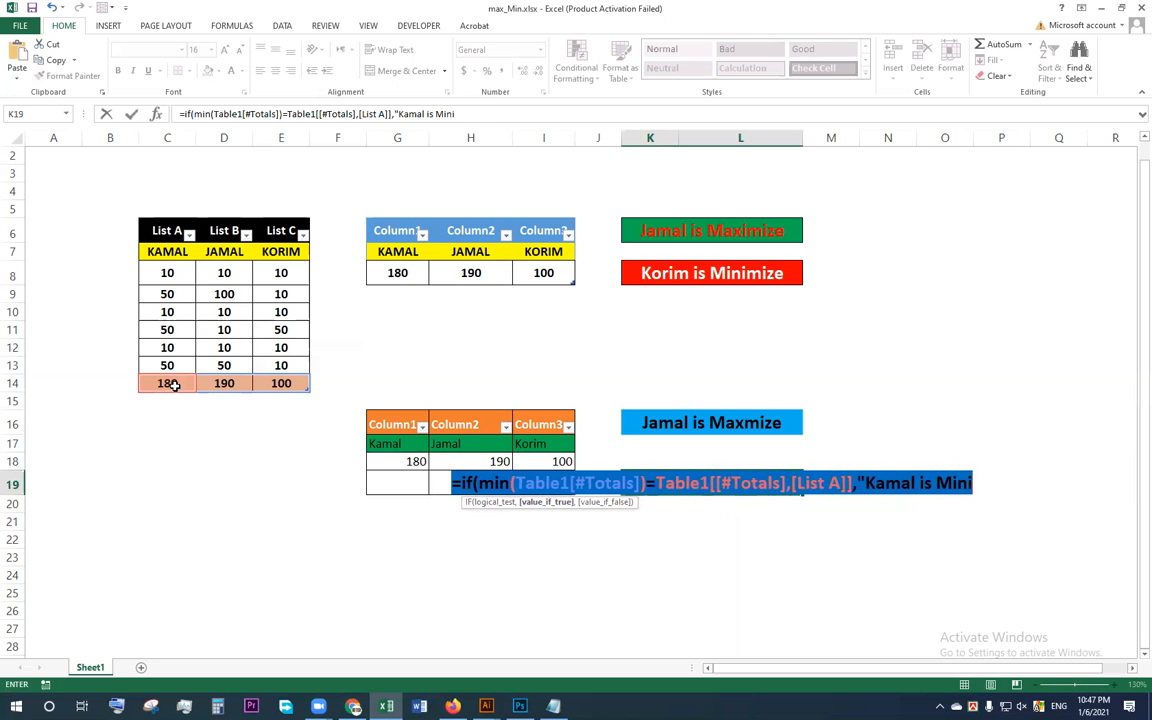
text(m)
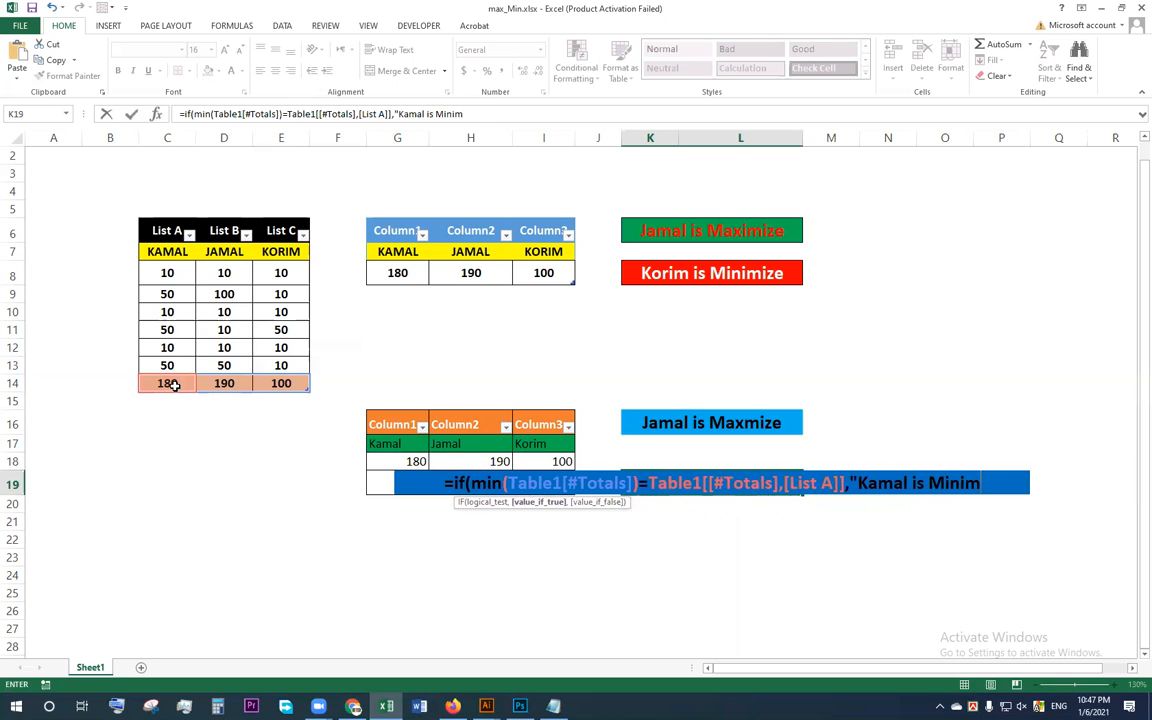
text(ize)
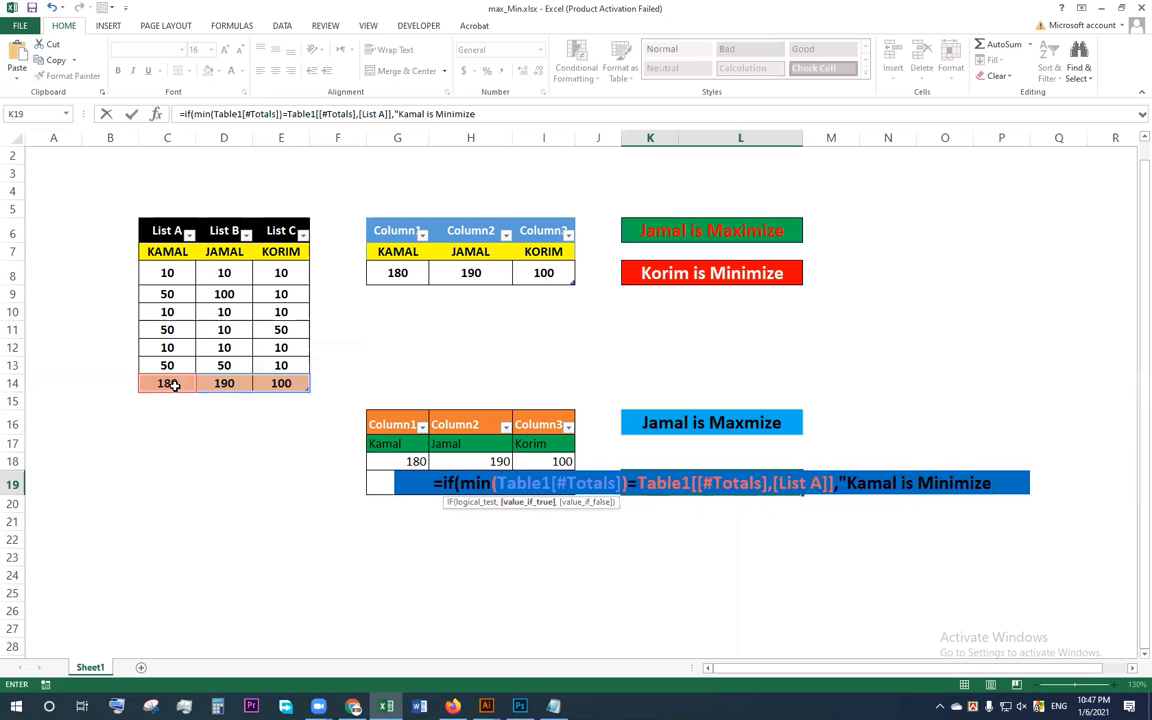
text(",)
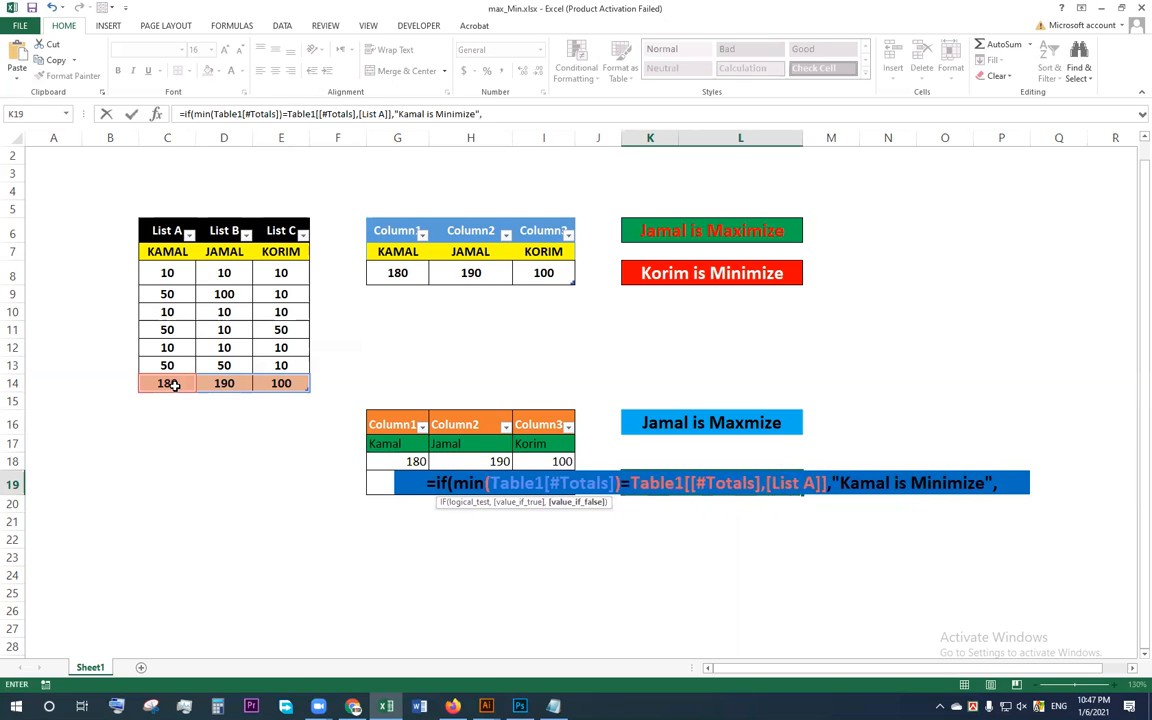
text( if)
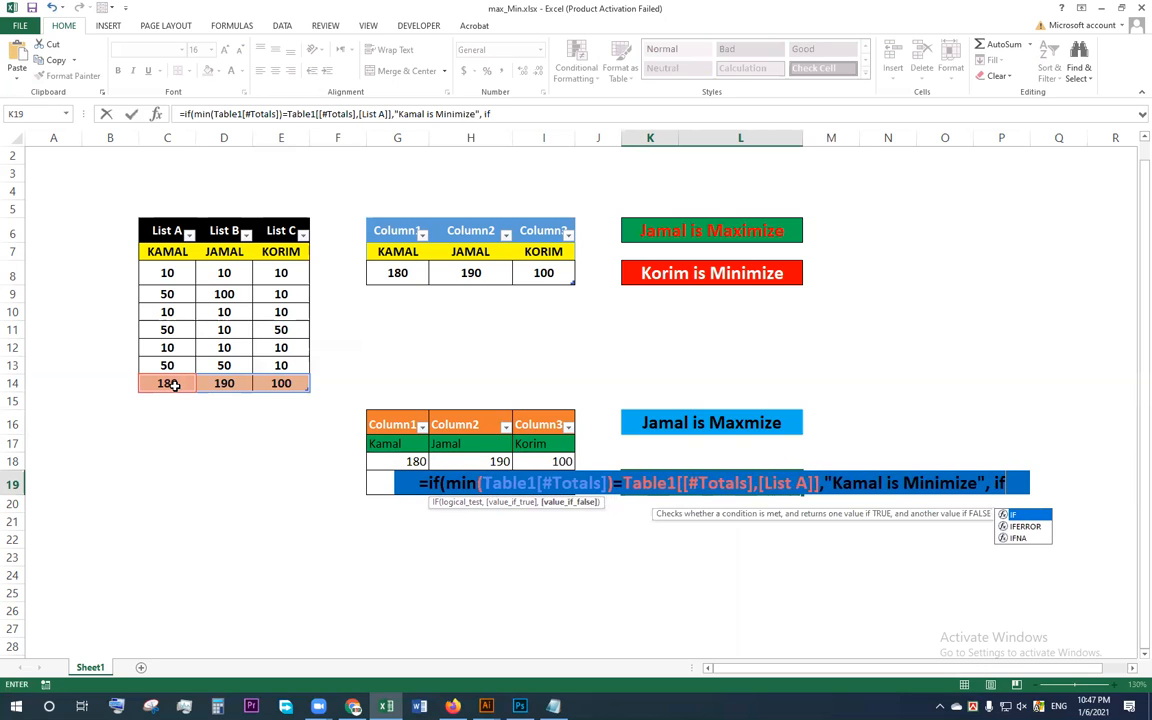
text(()
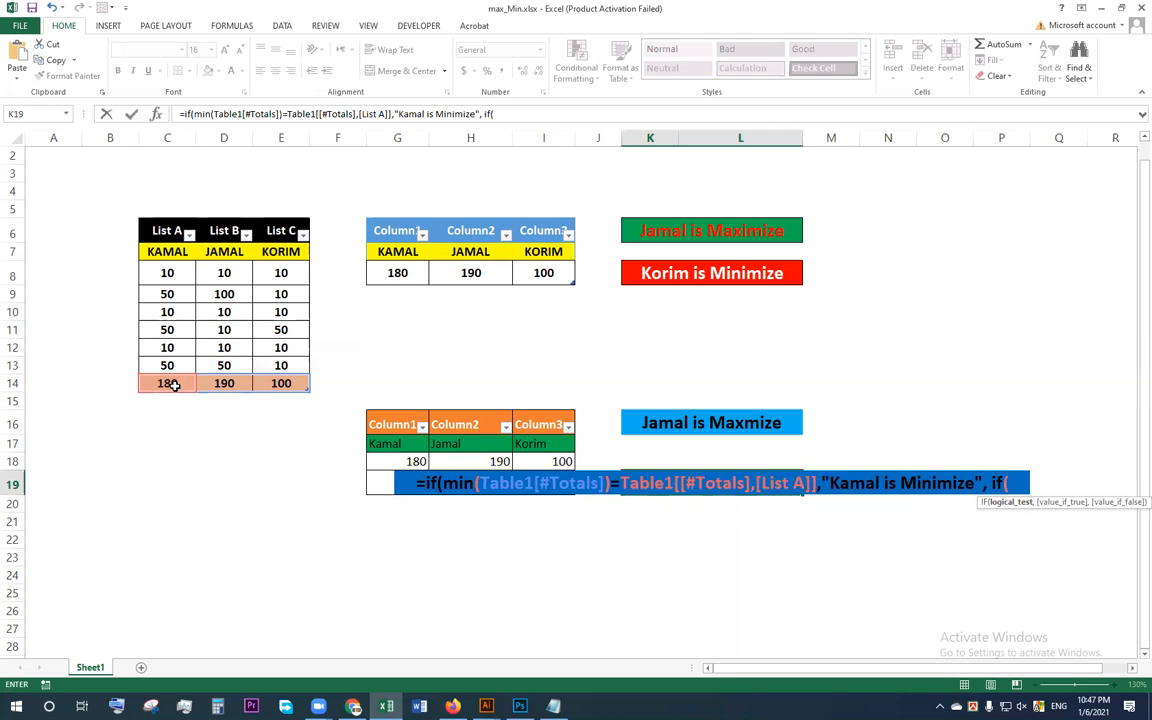
text(min)
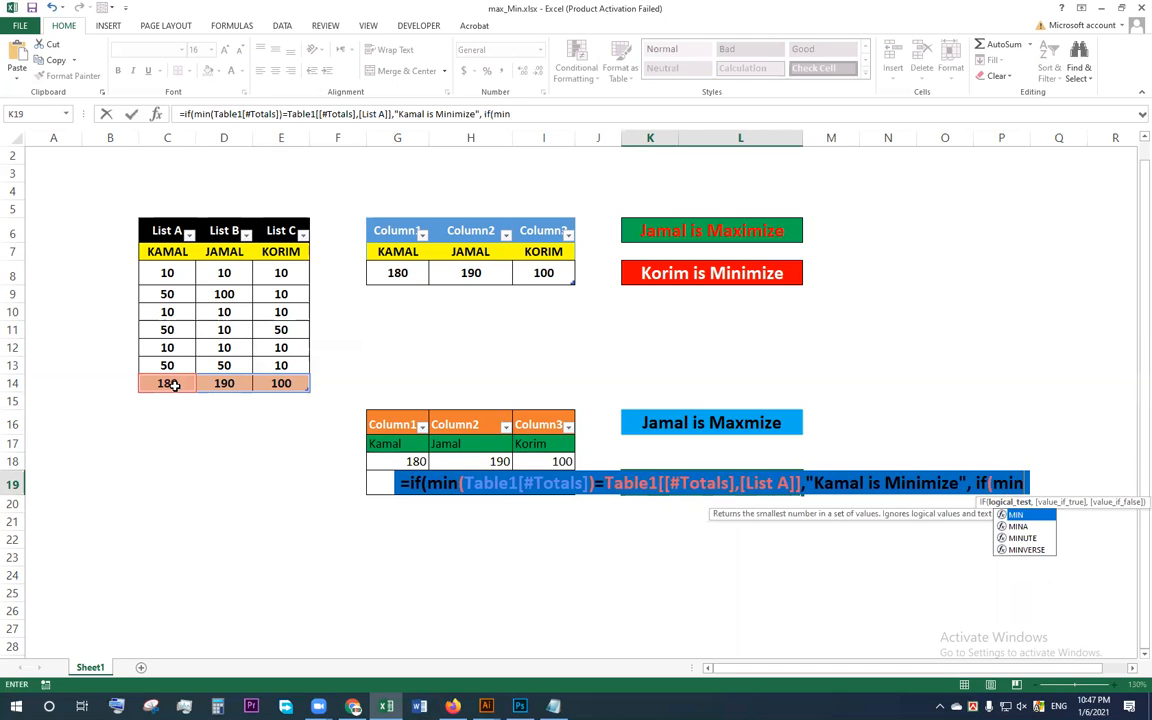
text(()
Step: Nest a second IF in K19 testing whether the MIN of the totals row C14:E14 equals the List B total in D14
drag(152, 386, 240, 384)
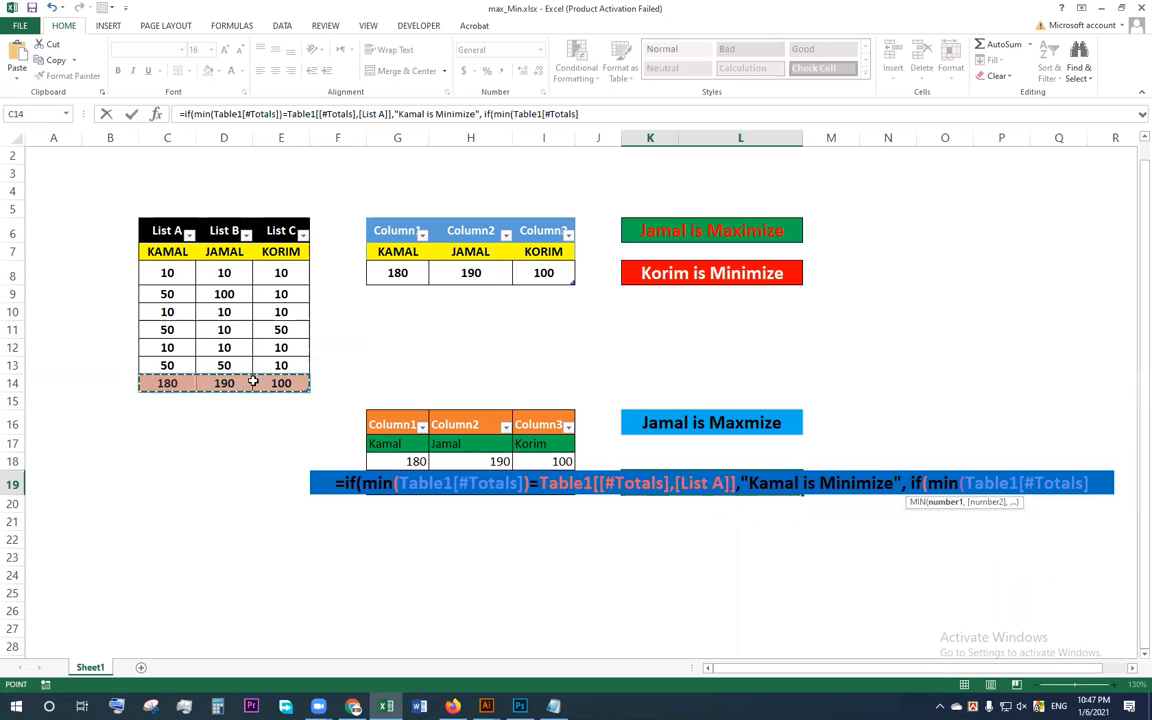
text())
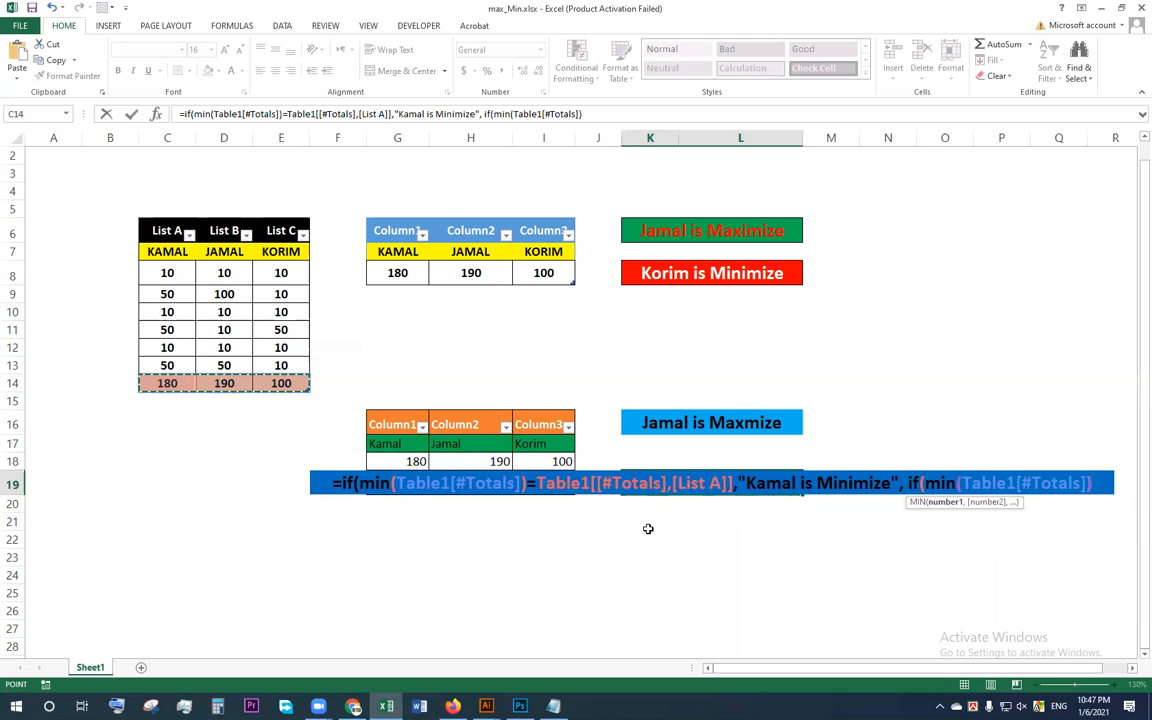
text(=)
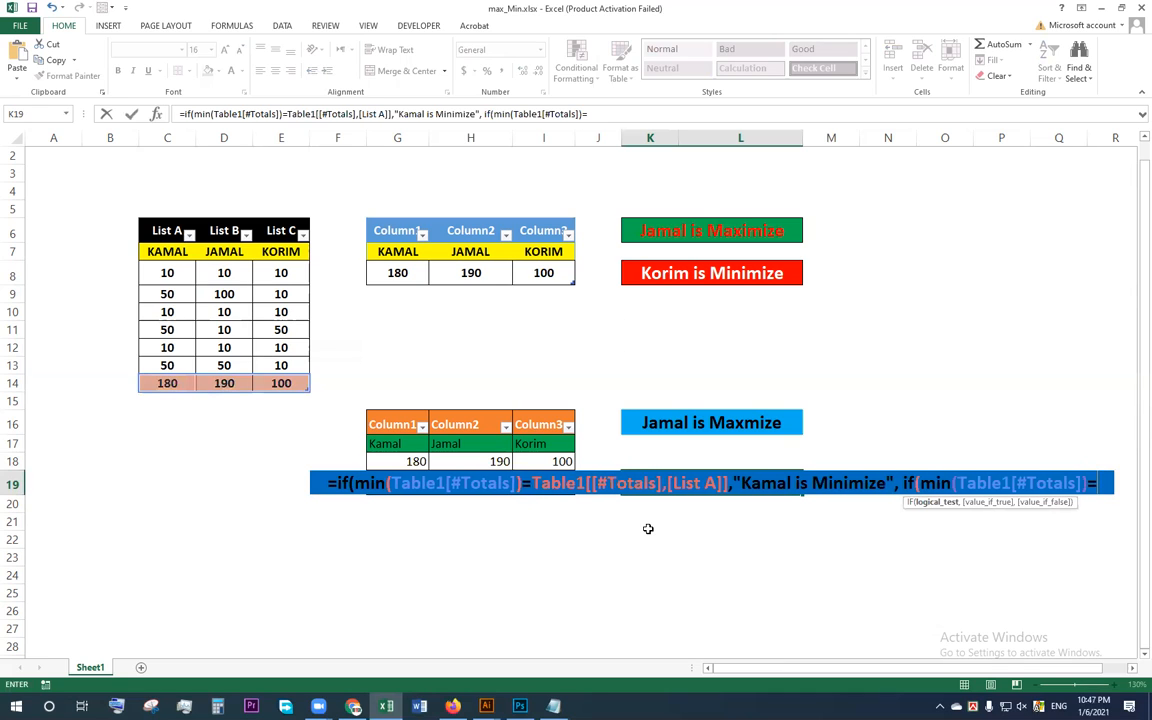
click(231, 383)
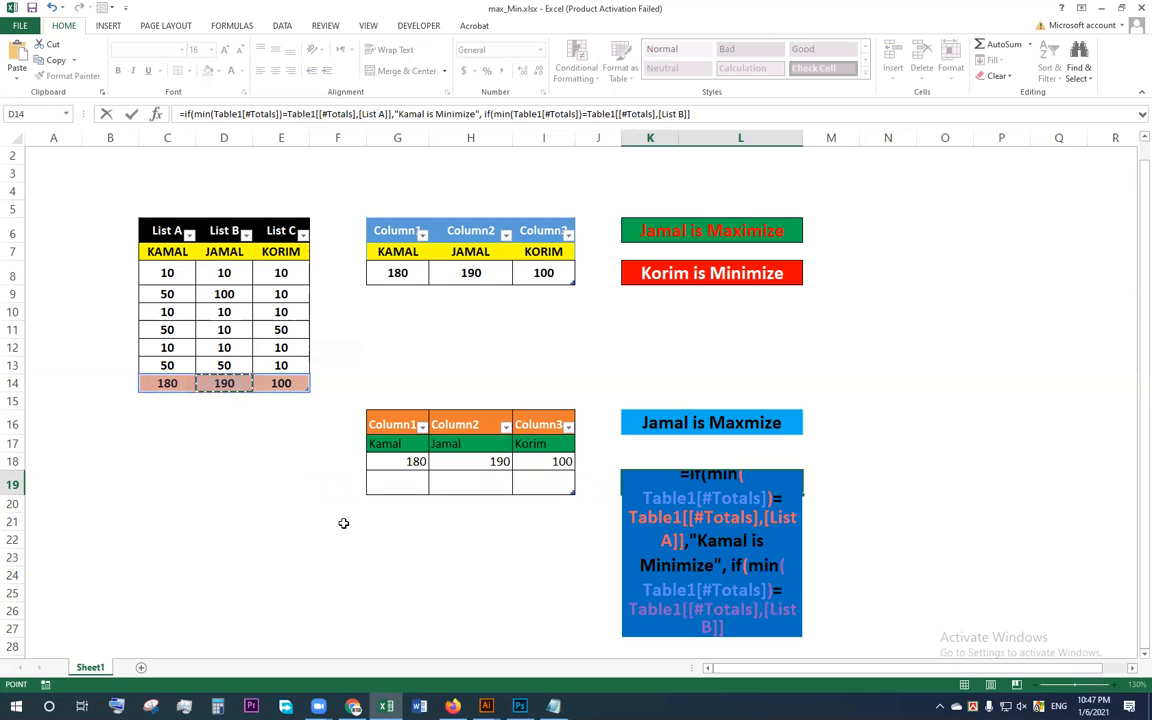
Step: Make the second IF in K19 return the List B person's name followed by "is Minimize" when true
text(,")
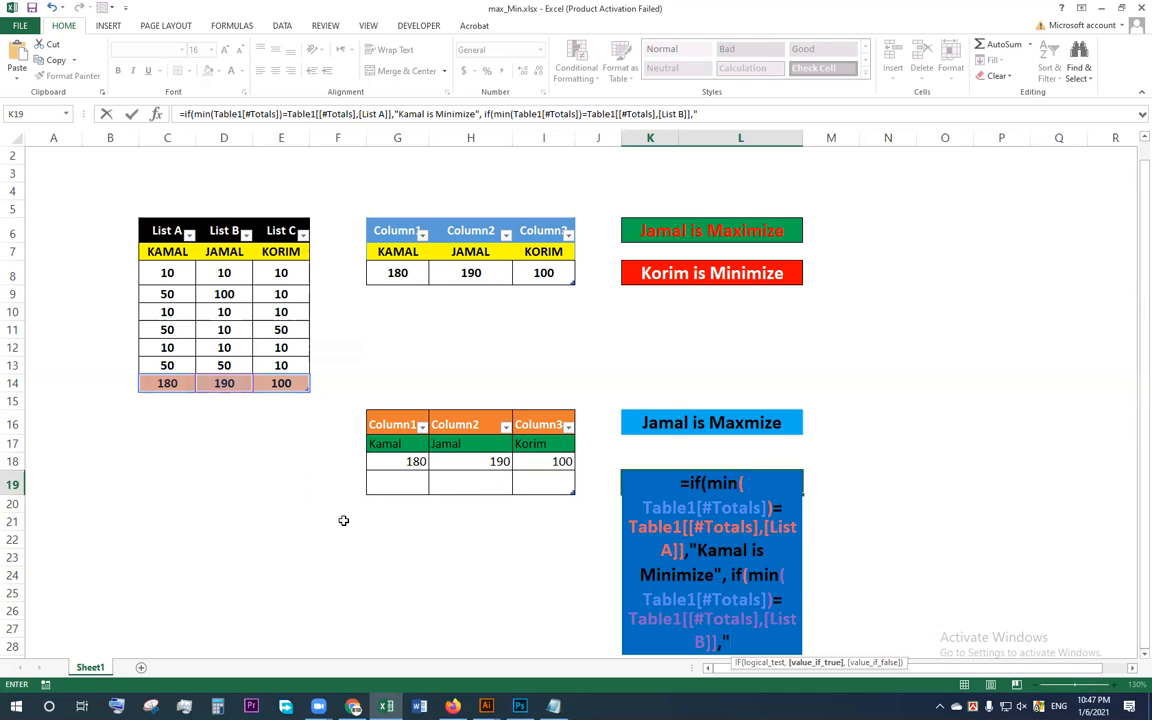
text(Jamal is )
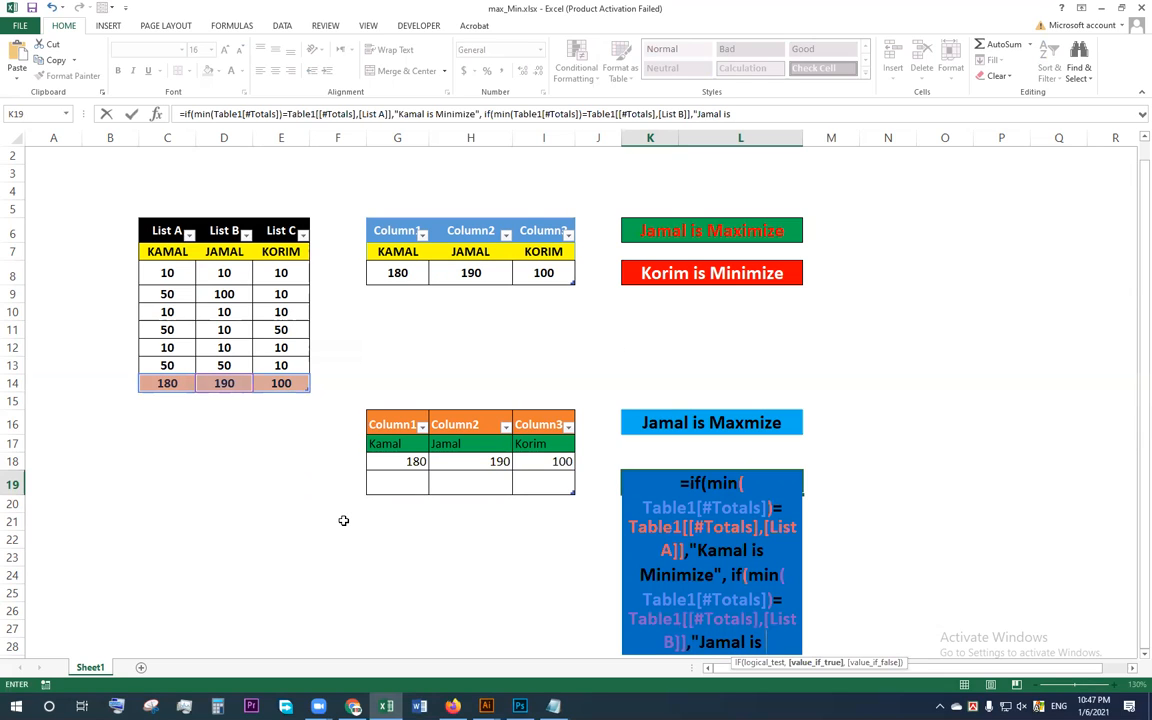
text(Minimi)
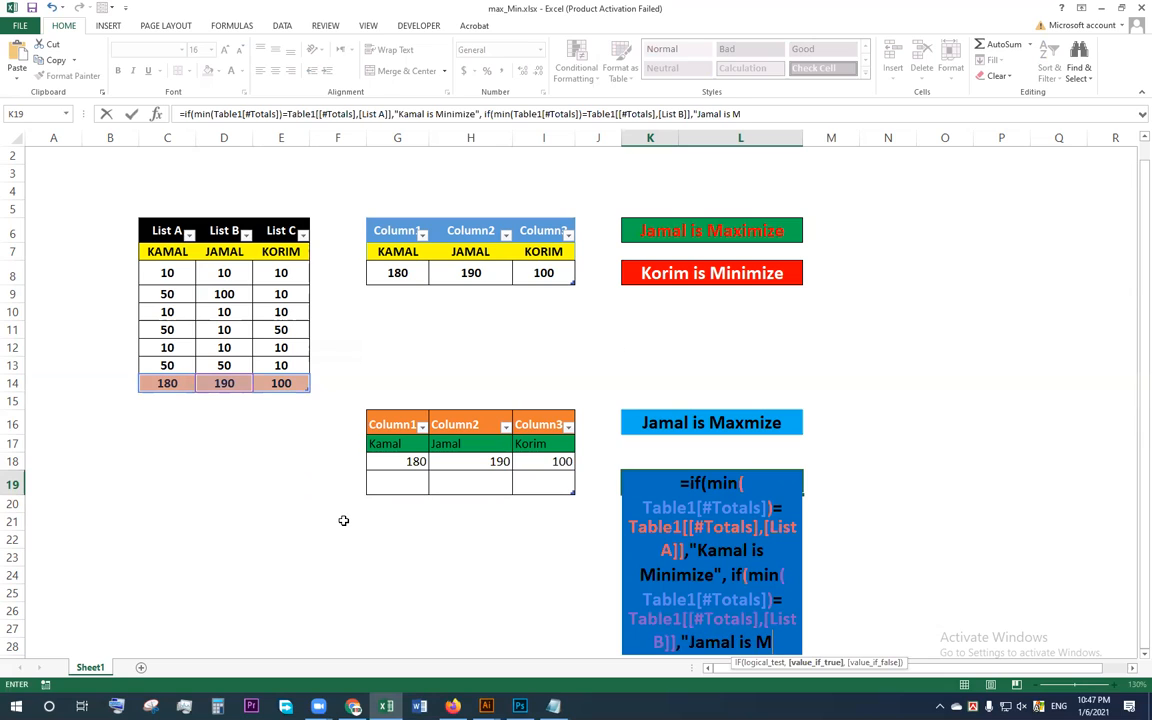
text(z)
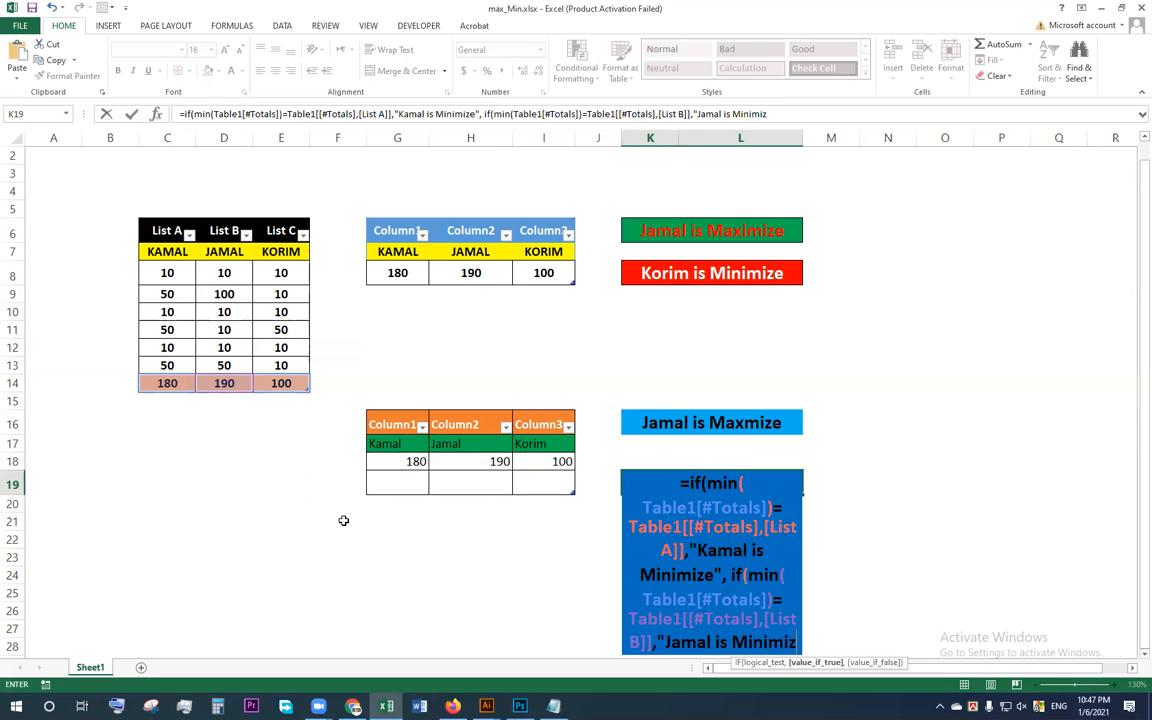
text(e)
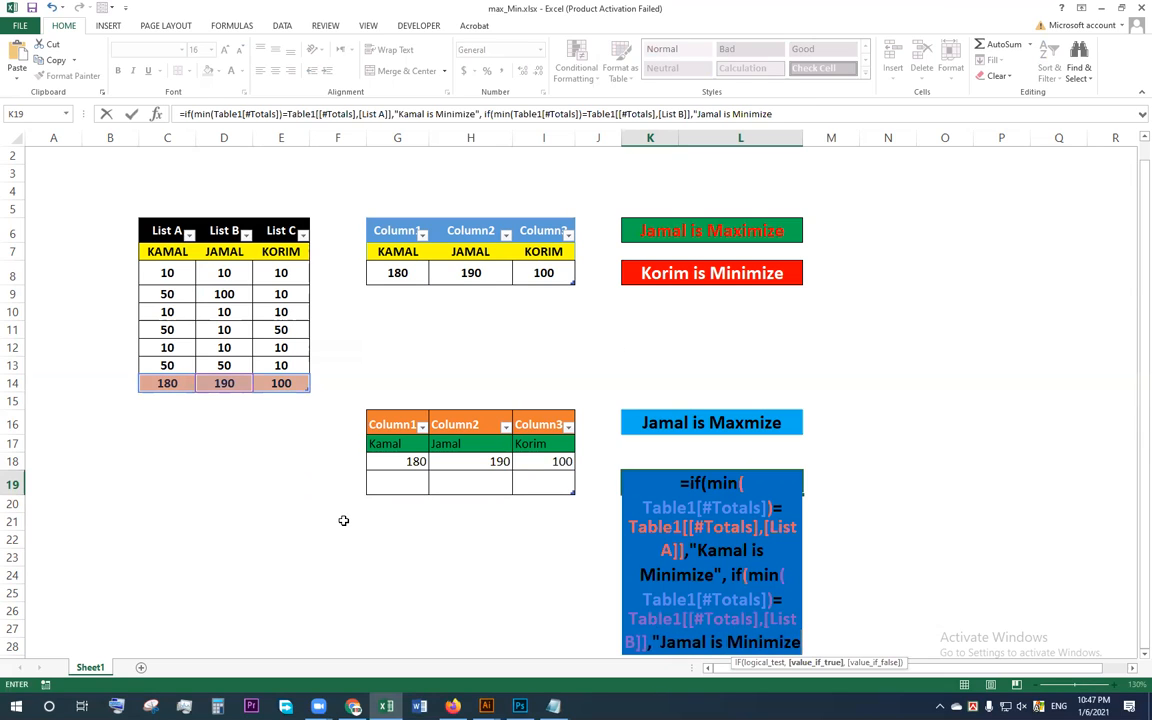
text(", if)
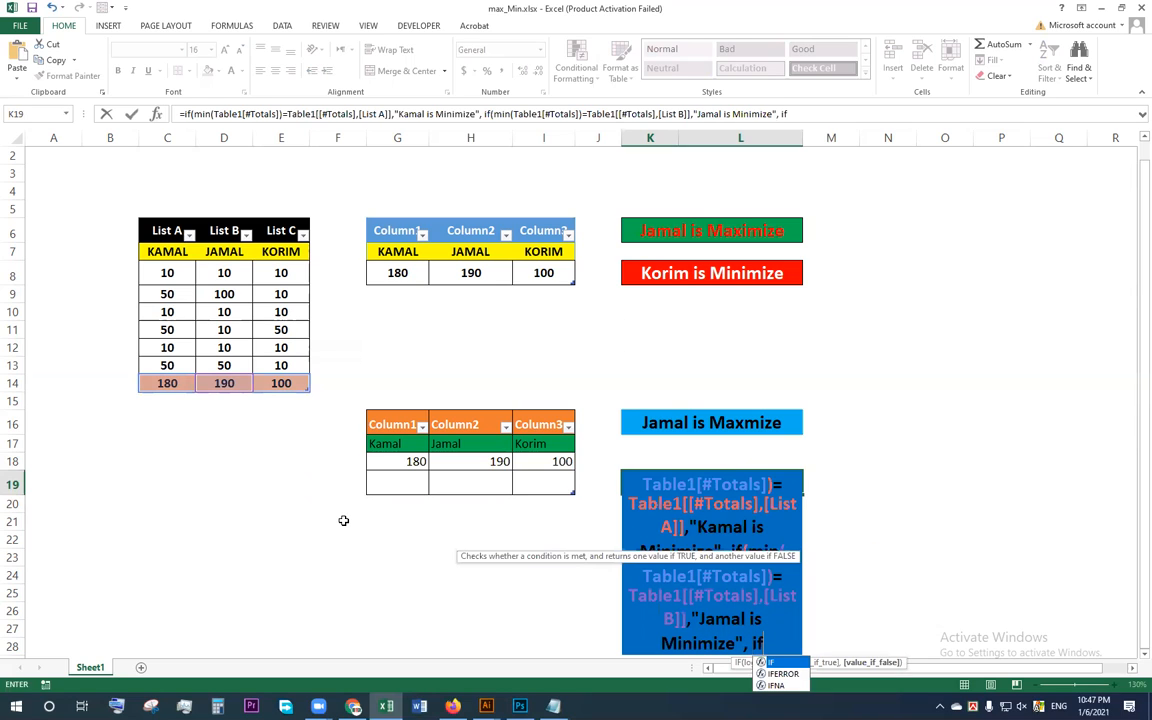
text(()
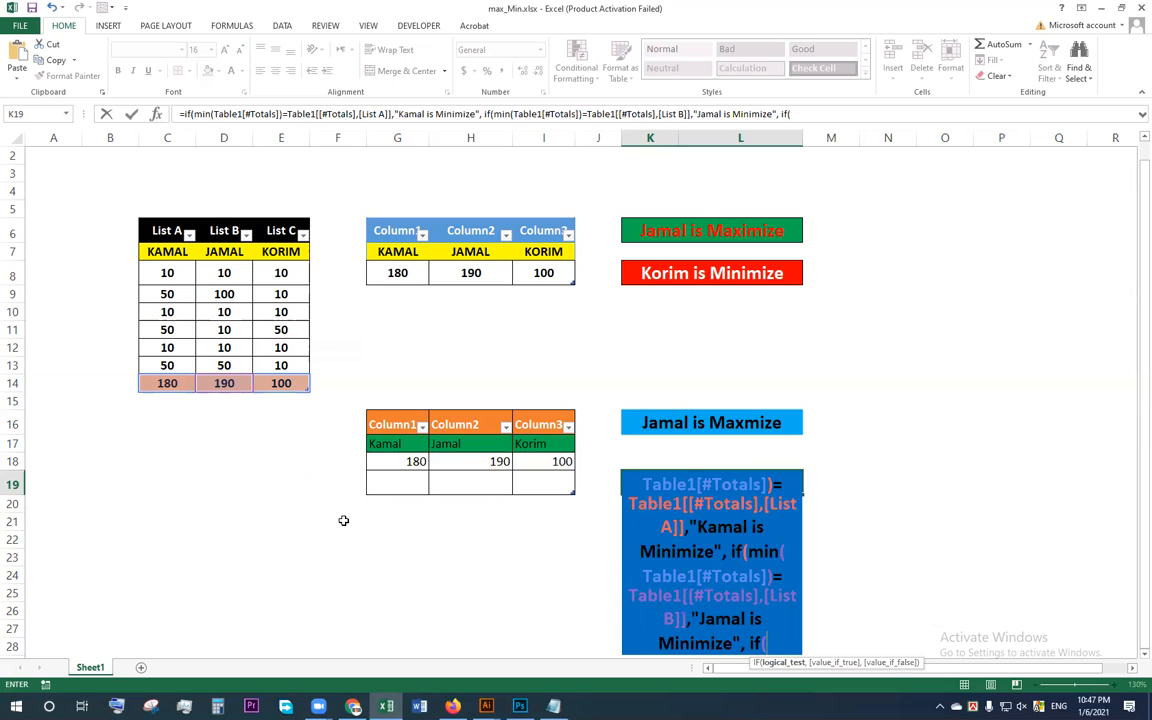
text(min)
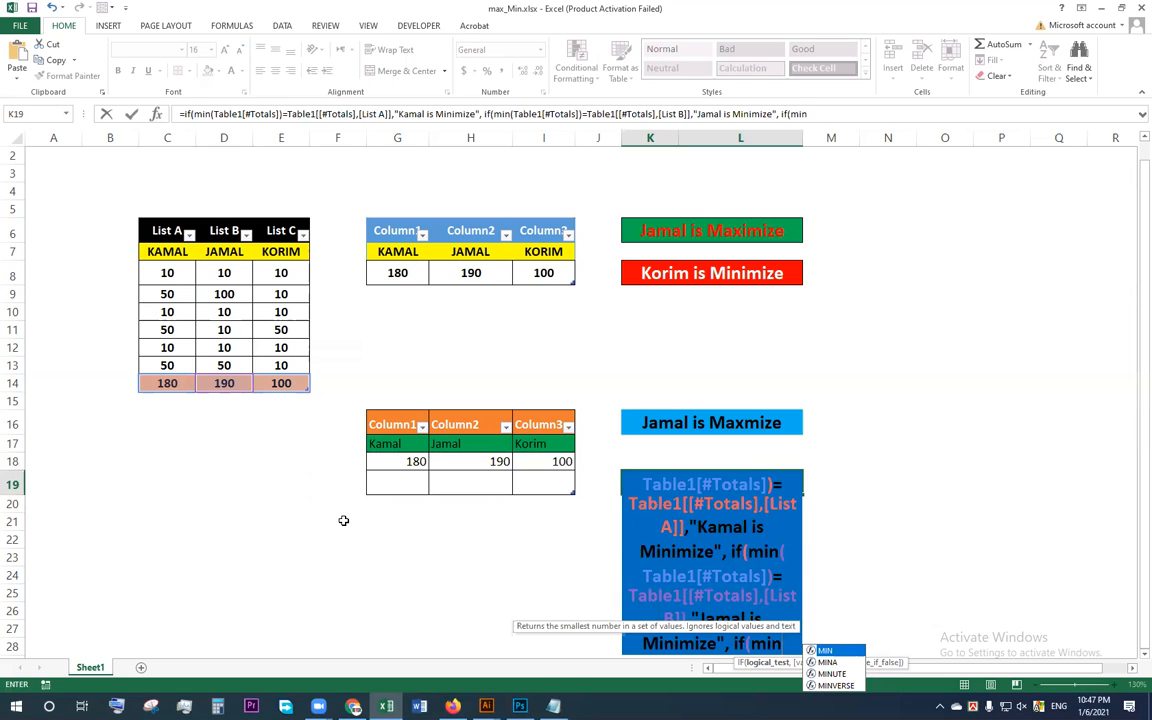
text(()
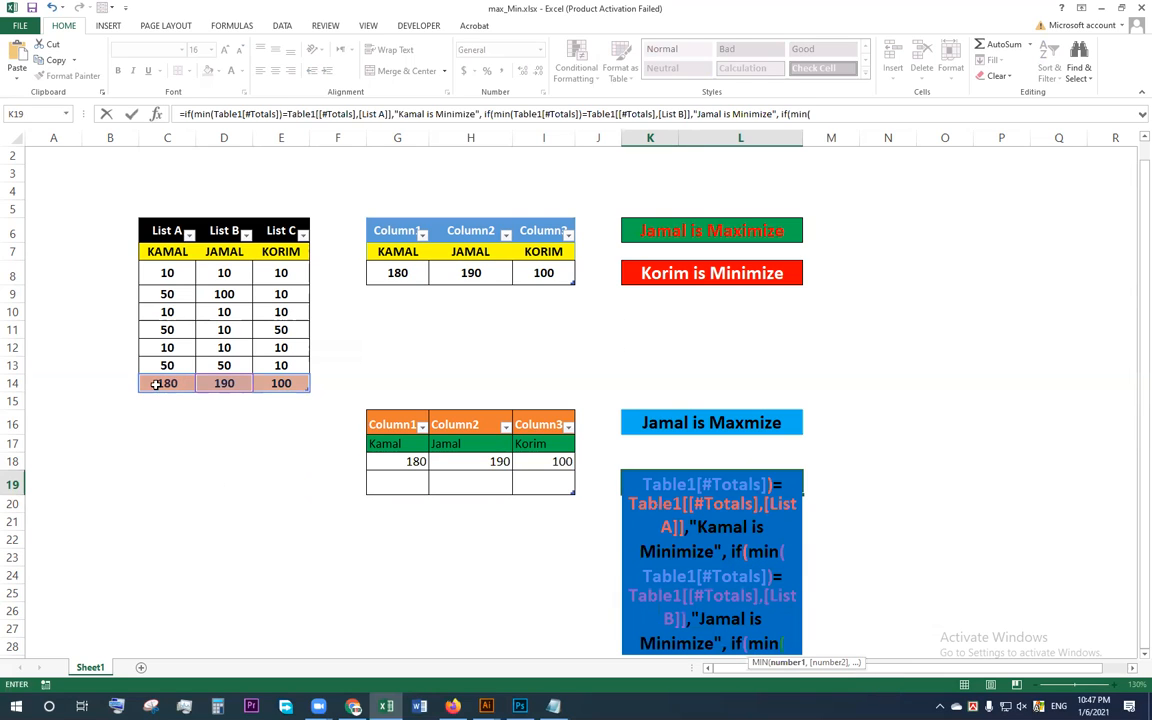
Step: Nest a third IF in K19 testing whether the MIN of the totals row C14:E14 equals the List C total in E14
drag(167, 383, 296, 381)
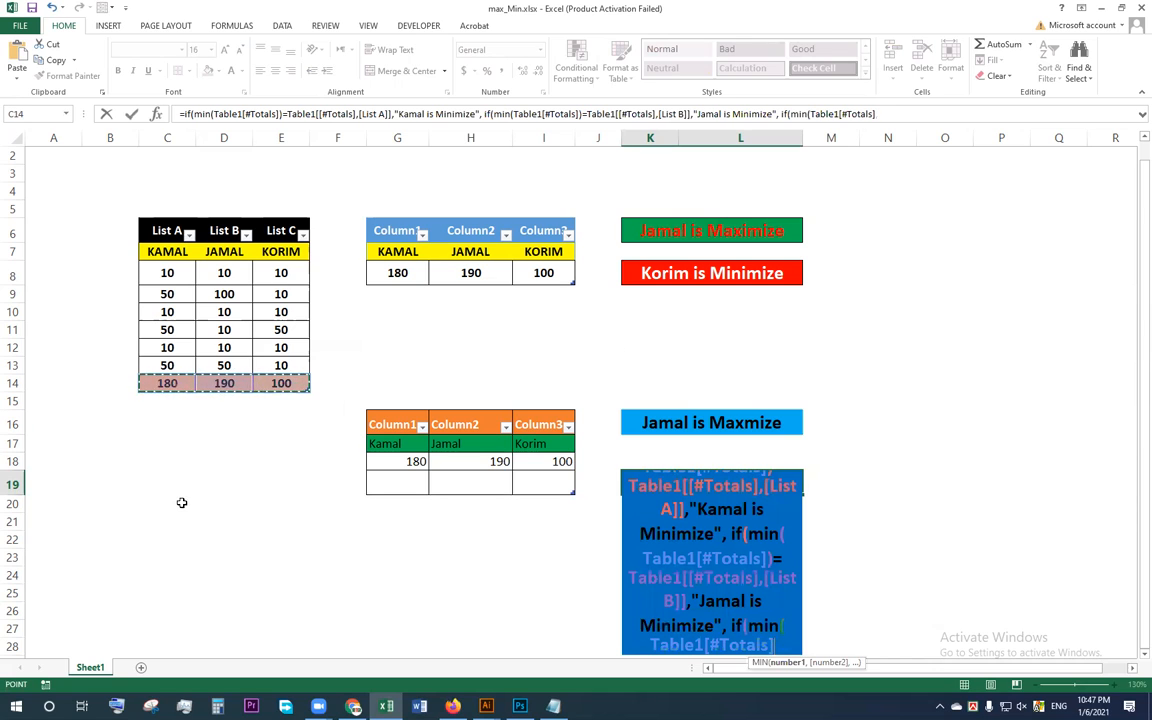
text()=)
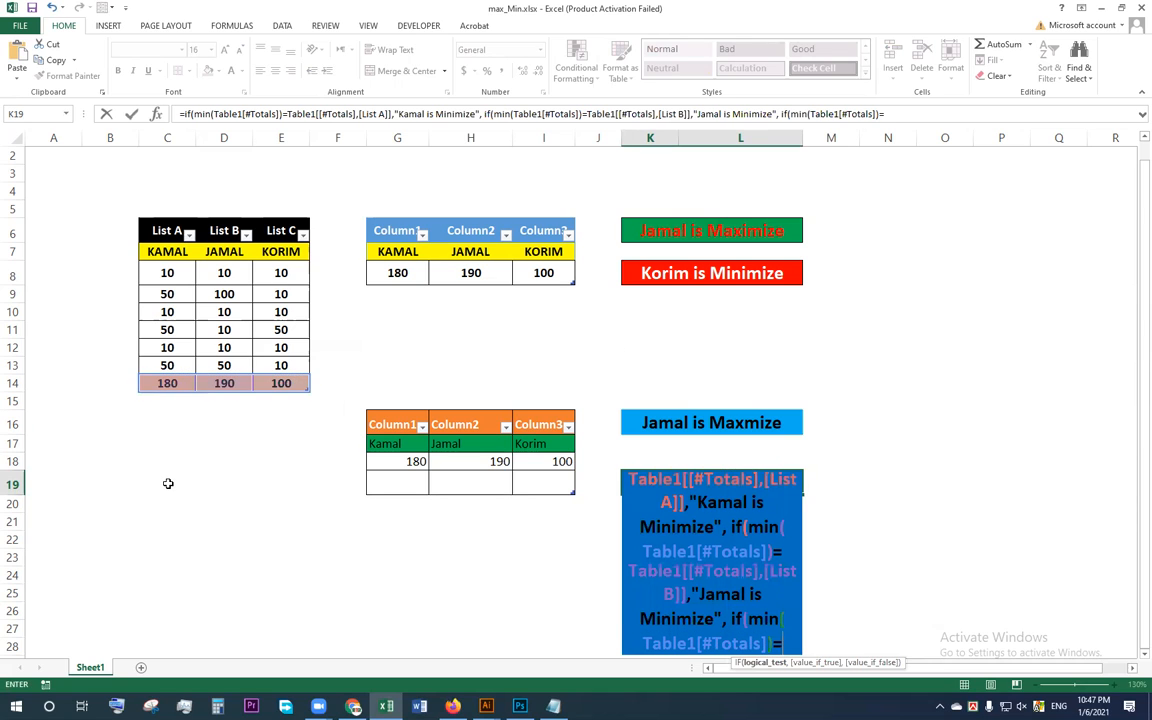
click(278, 384)
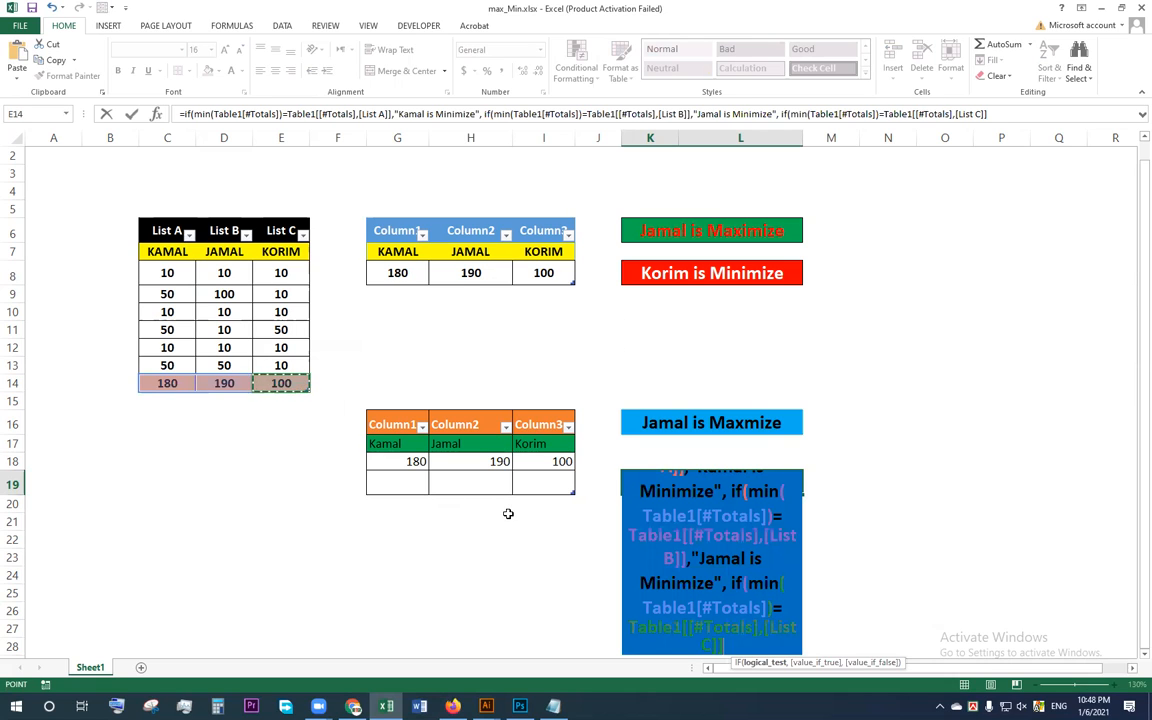
Step: Make the third IF in K19 return the List C person's name followed by "is Minimize", and complete the formula with all parentheses closed
text(,")
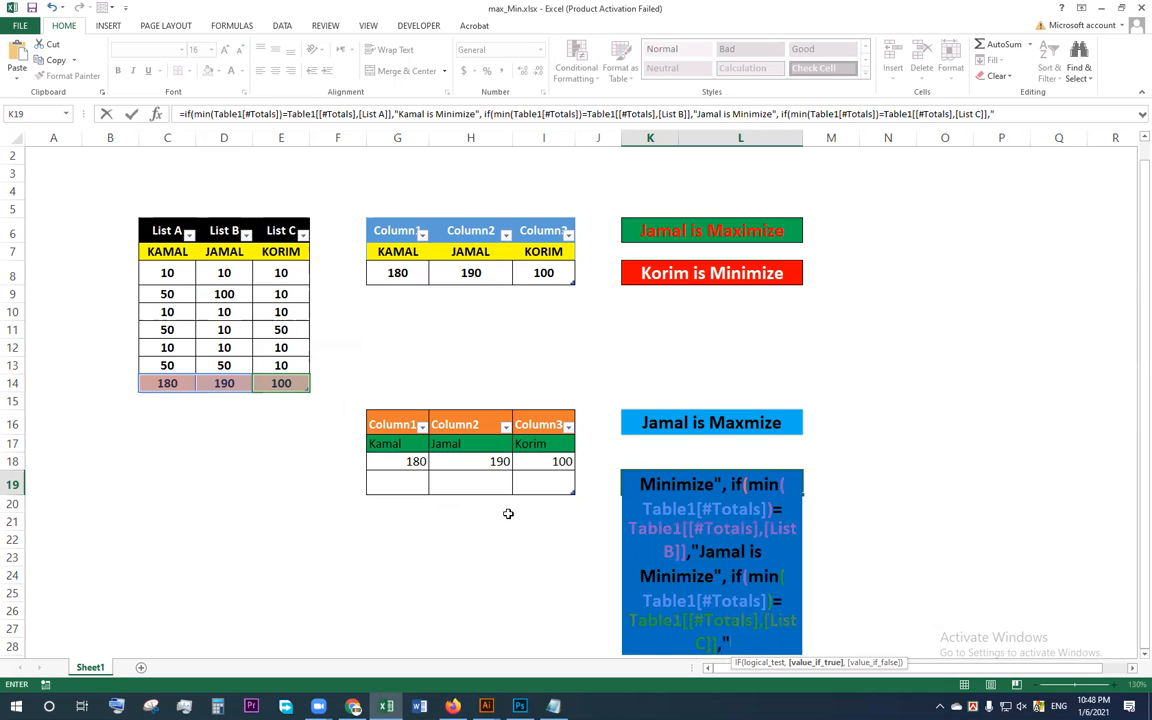
text(Korim)
text( is)
text( Mi)
text(ni,)
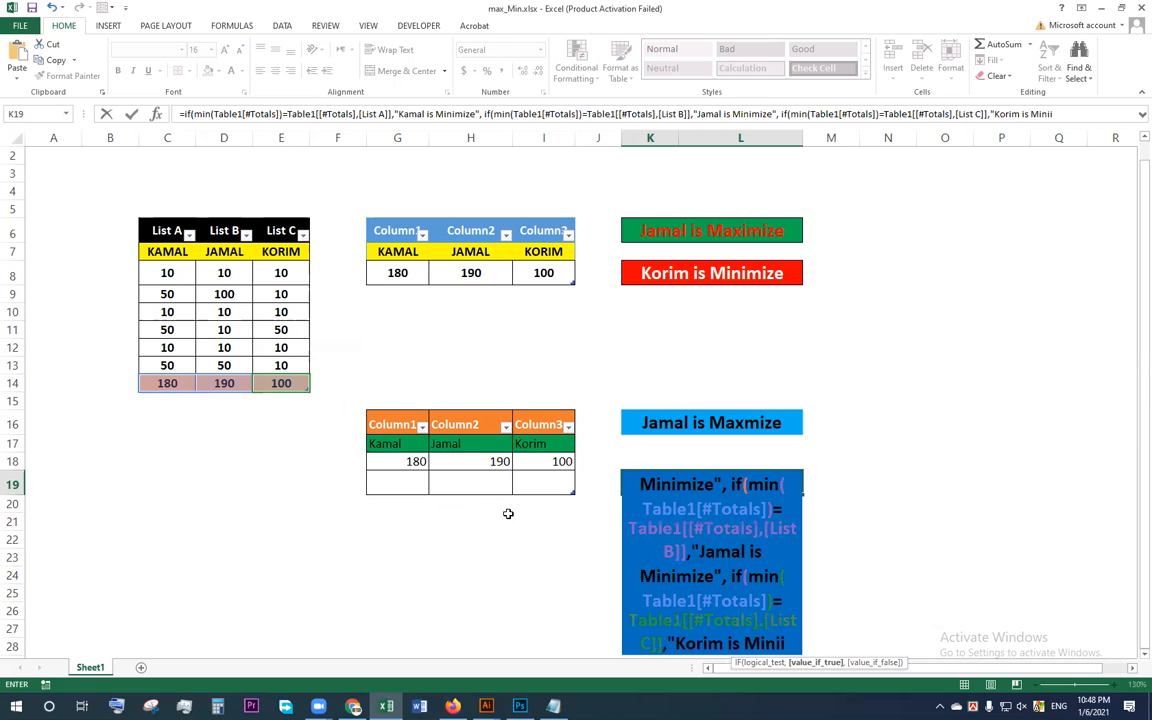
text(i)
key(BackSpace)
key(BackSpace)
text(miz)
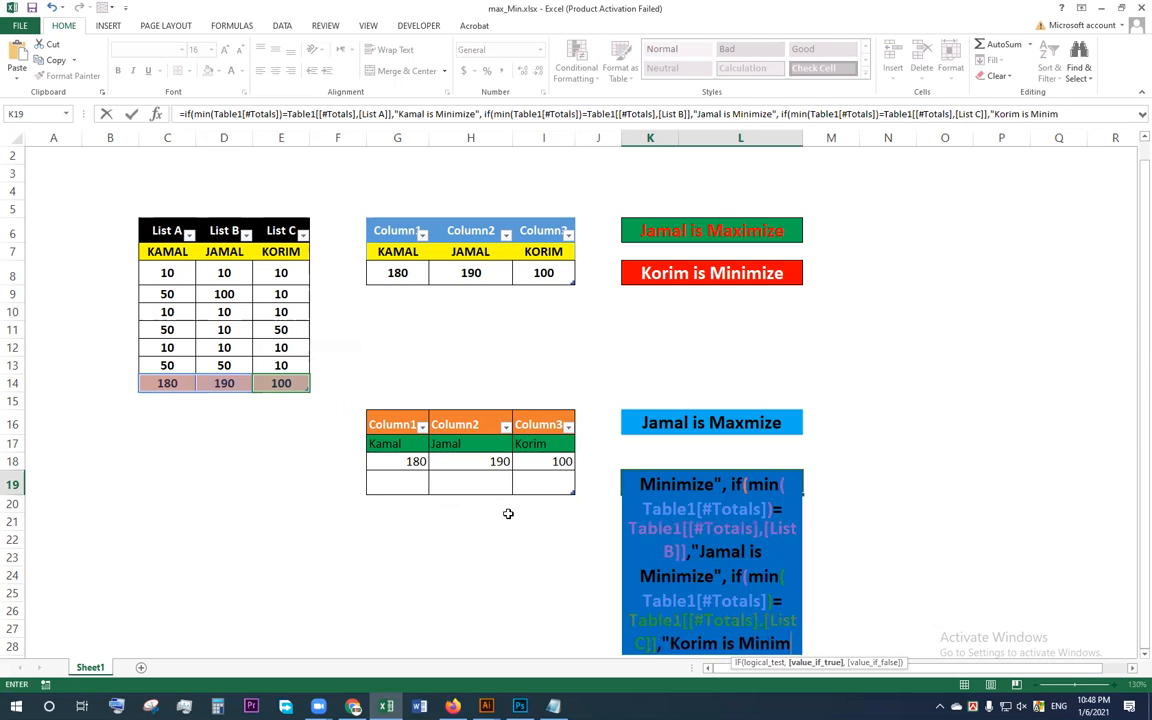
text(e"))))
key(Return)
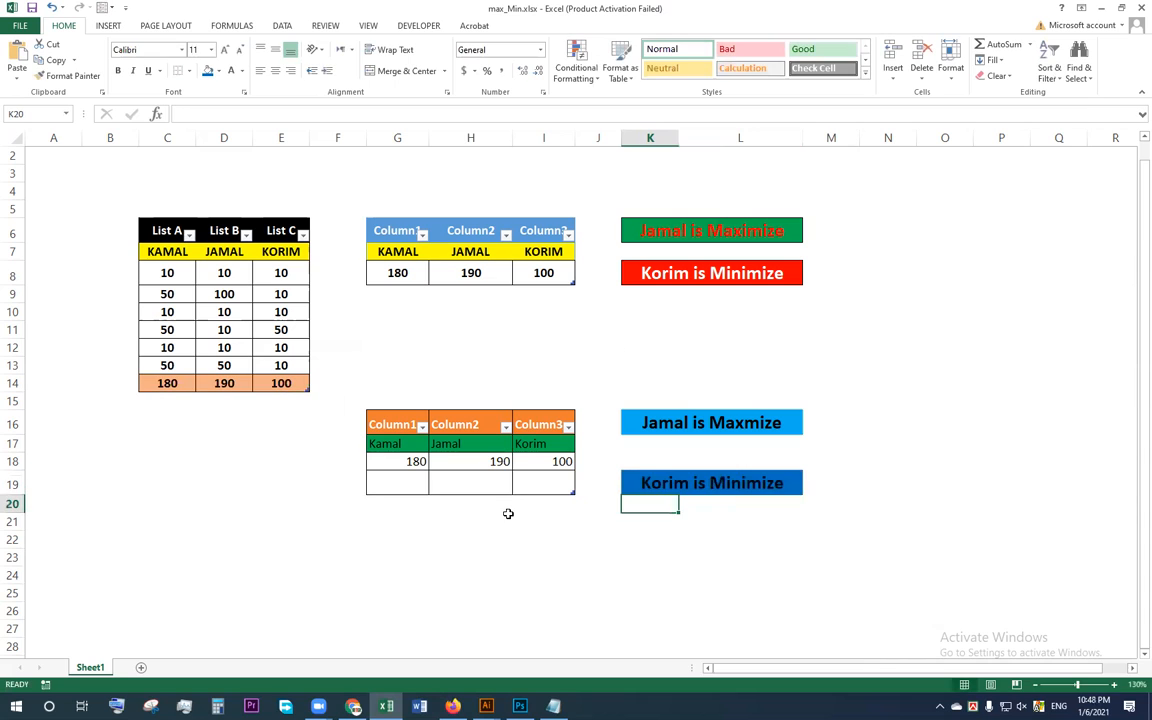
Step: Change the font colour of the minimum result in K19 to white
click(663, 480)
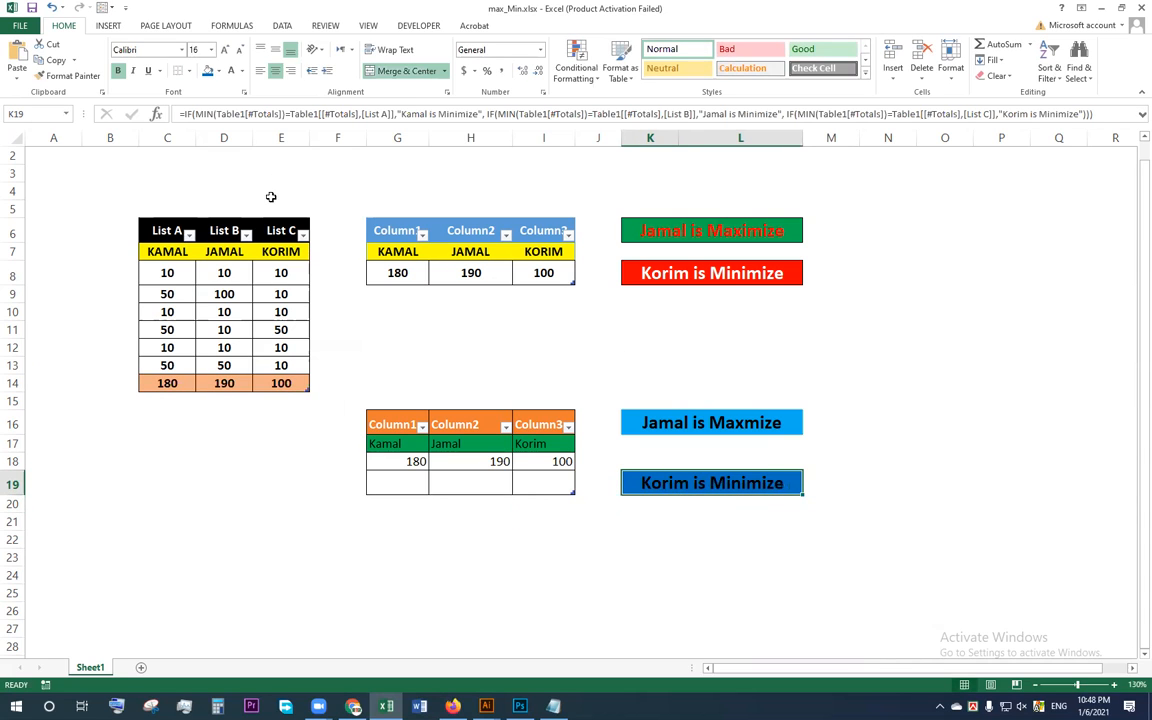
click(233, 72)
click(682, 543)
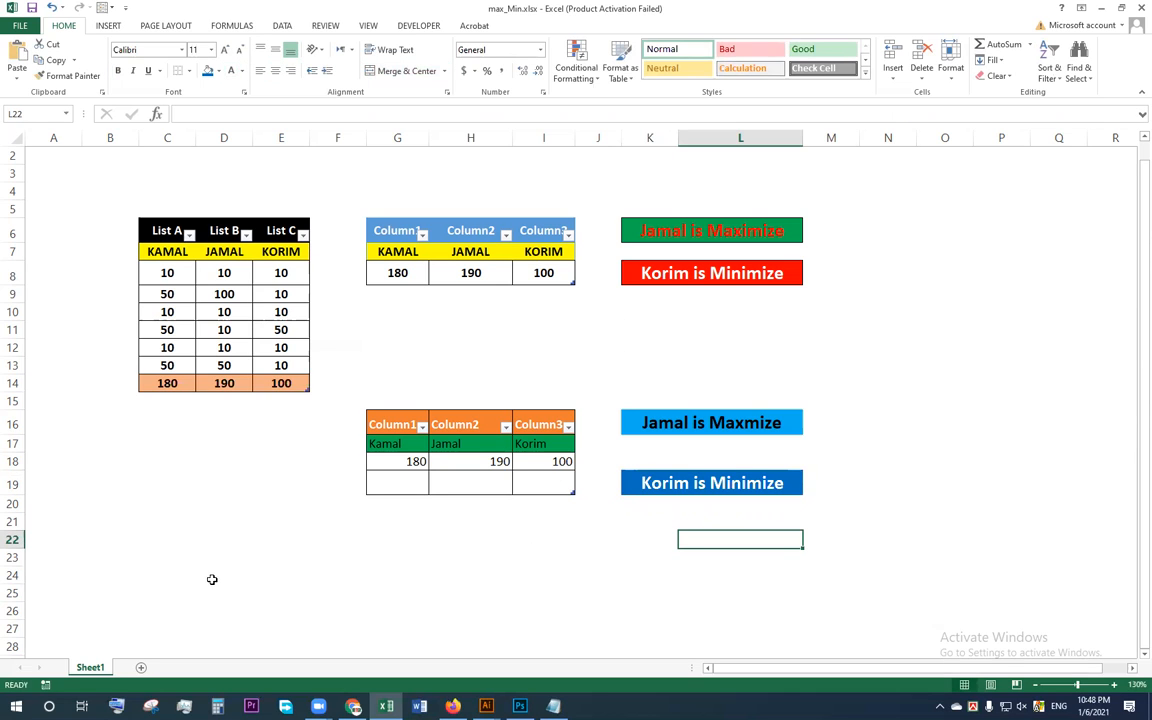
Step: Clear the lower summary table in G15:I19, removing its contents, fill colour and borders
drag(375, 396, 543, 491)
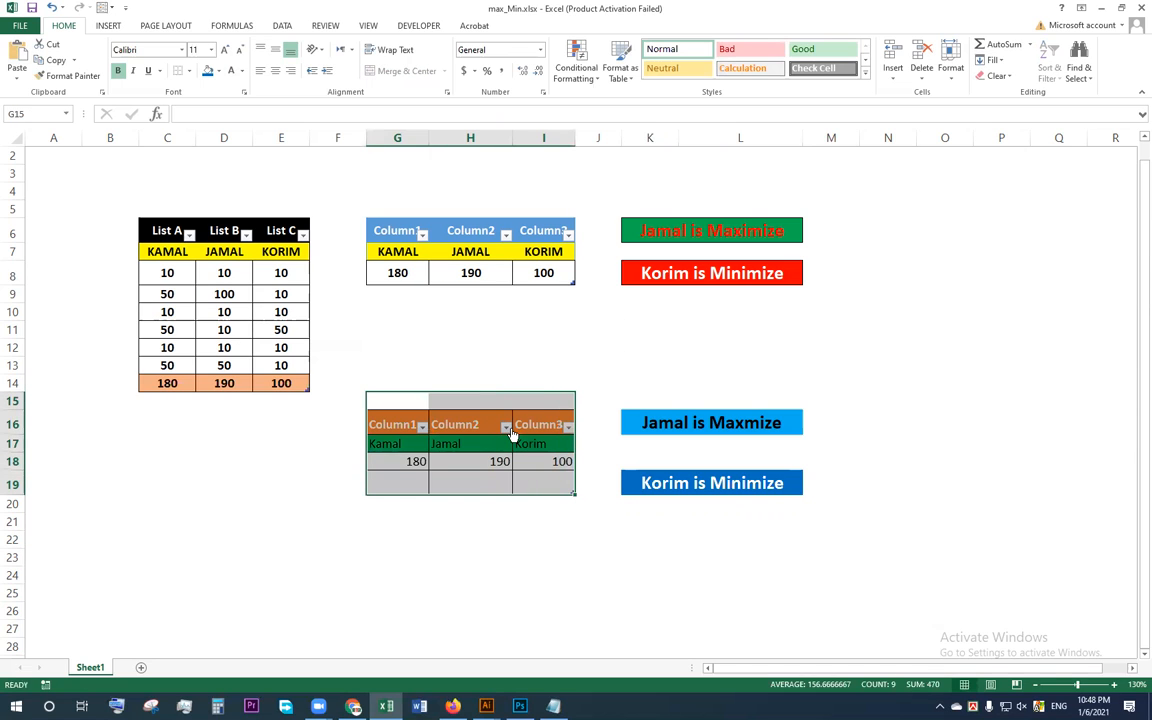
key(Delete)
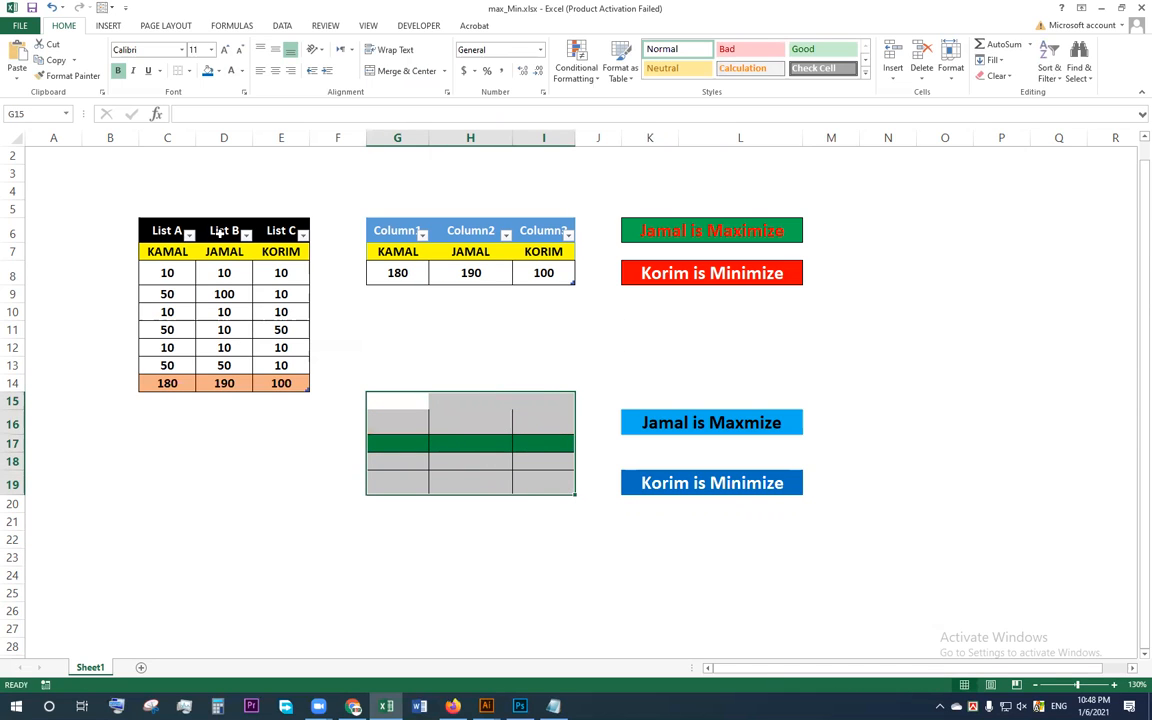
click(219, 72)
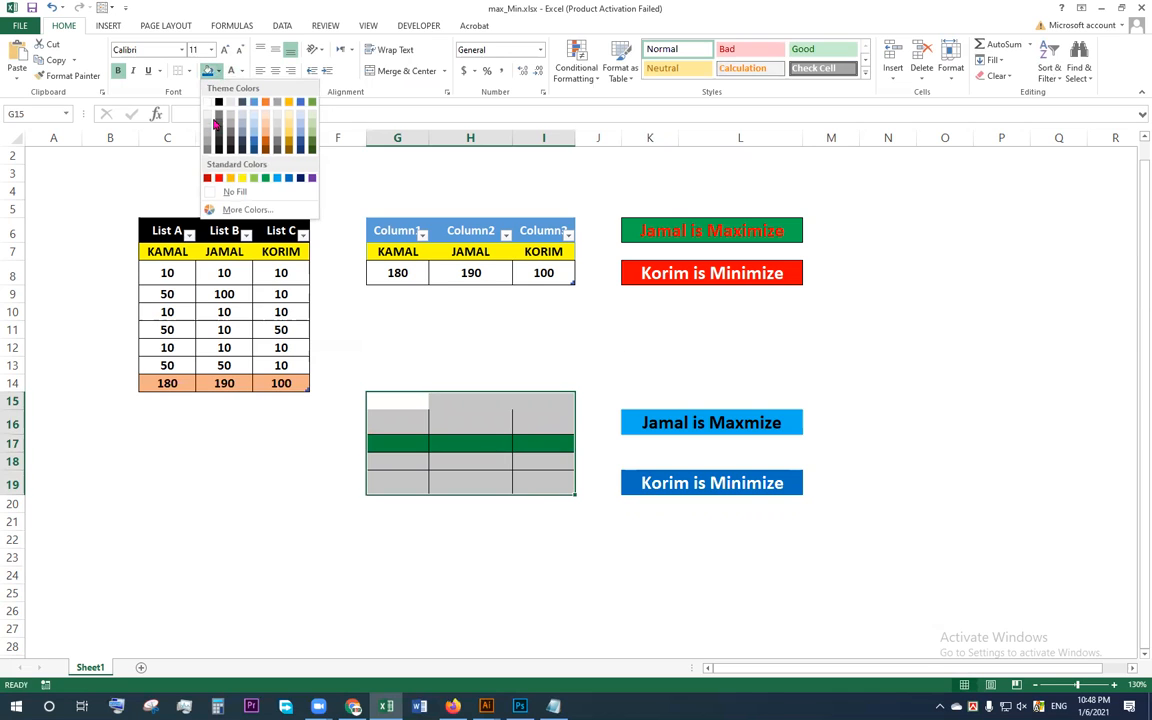
click(229, 190)
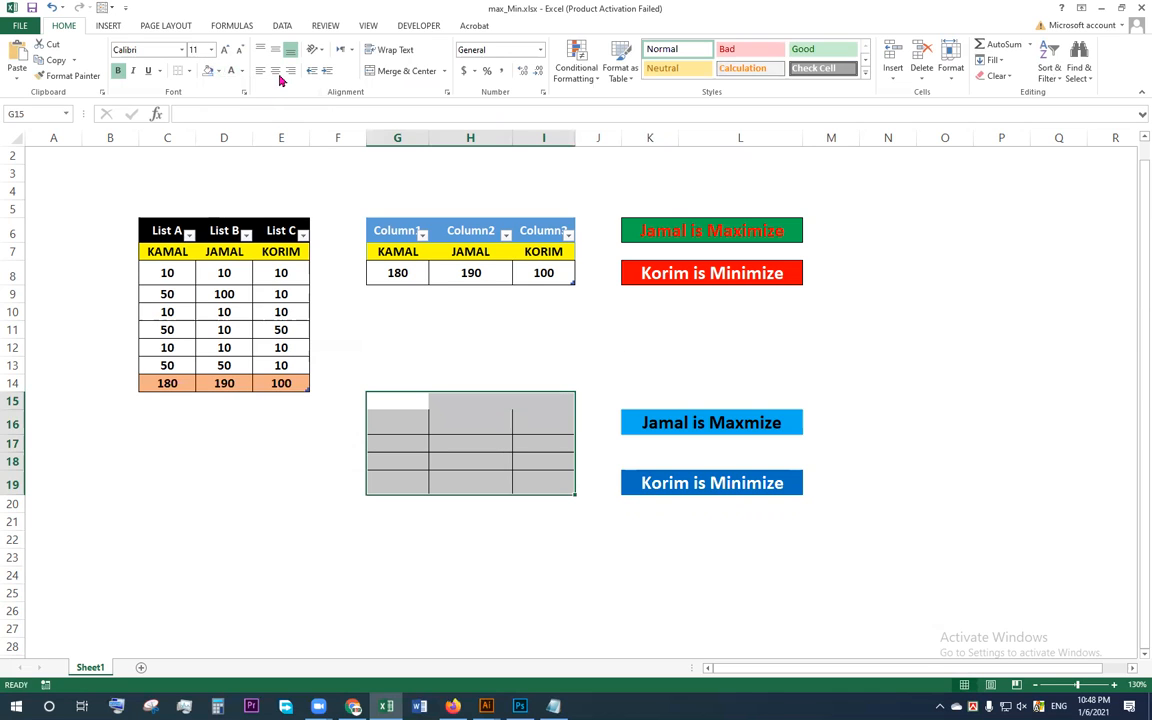
click(188, 71)
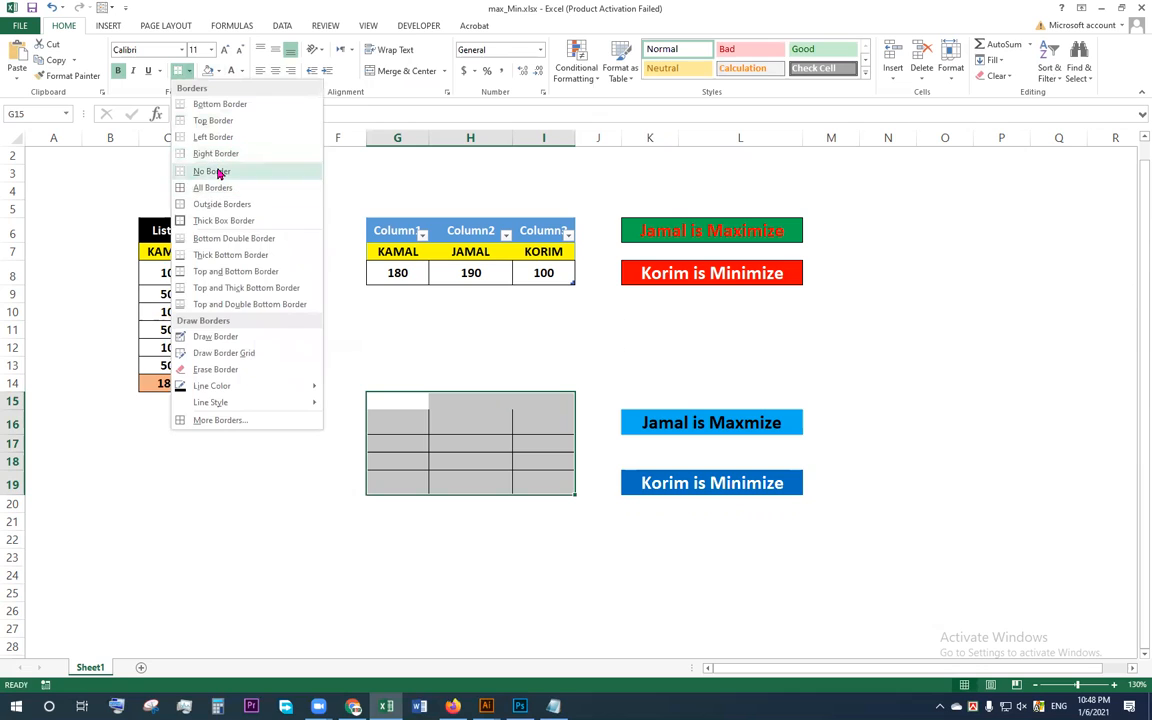
click(215, 171)
click(440, 461)
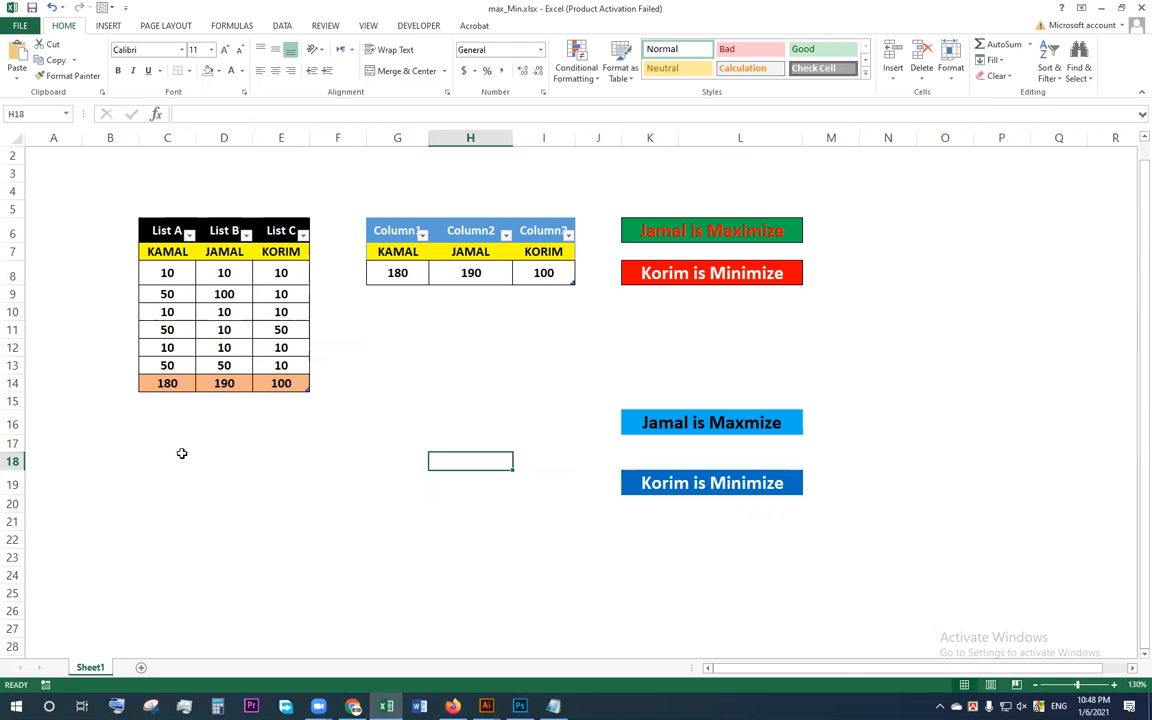
Step: Test the formulas by setting the List C value in E13 to 100 and the List A value in C12 to 100
click(277, 347)
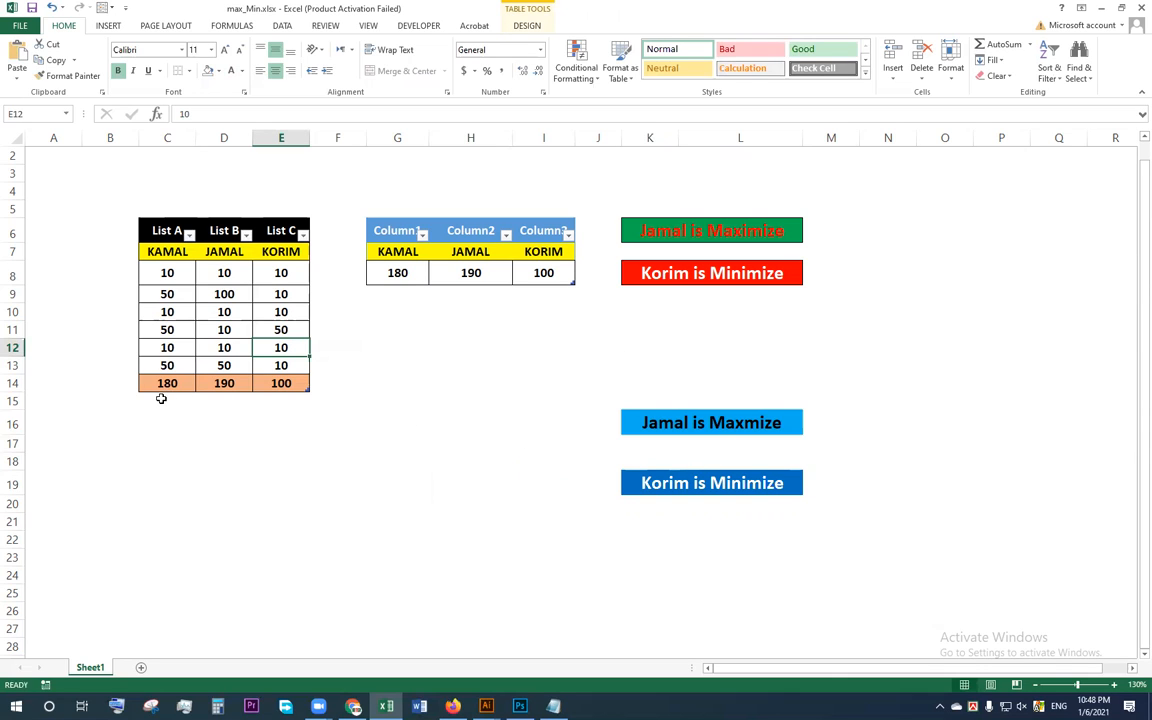
click(226, 386)
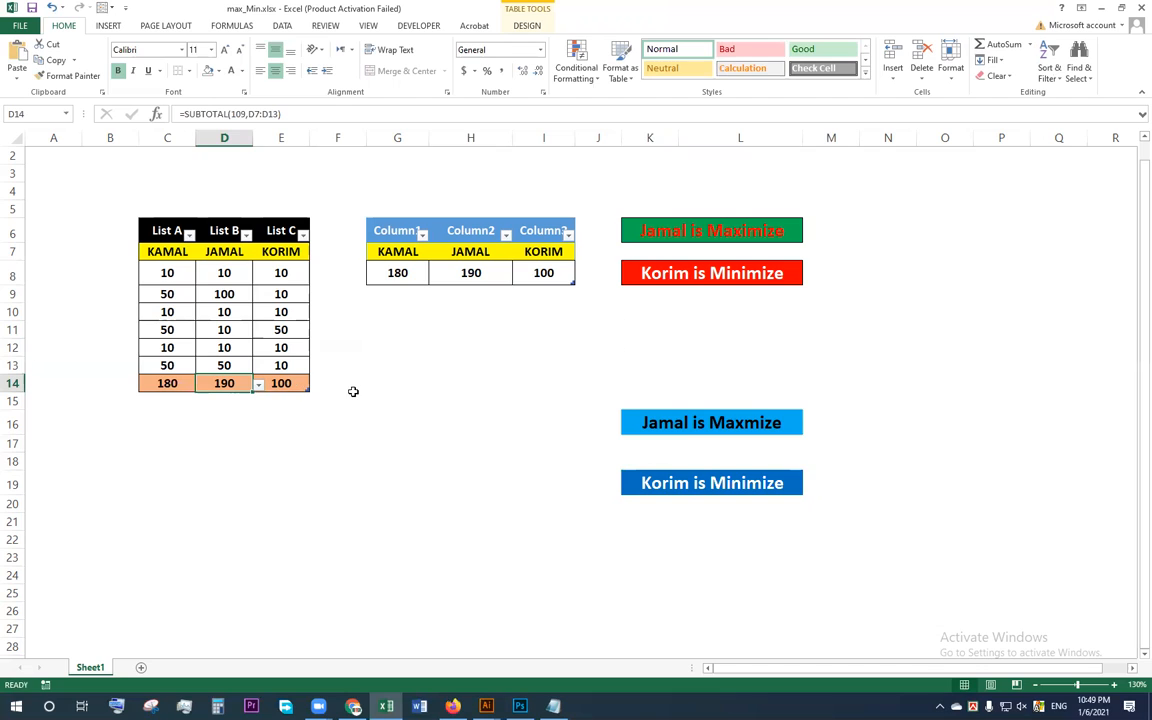
click(278, 365)
text(100)
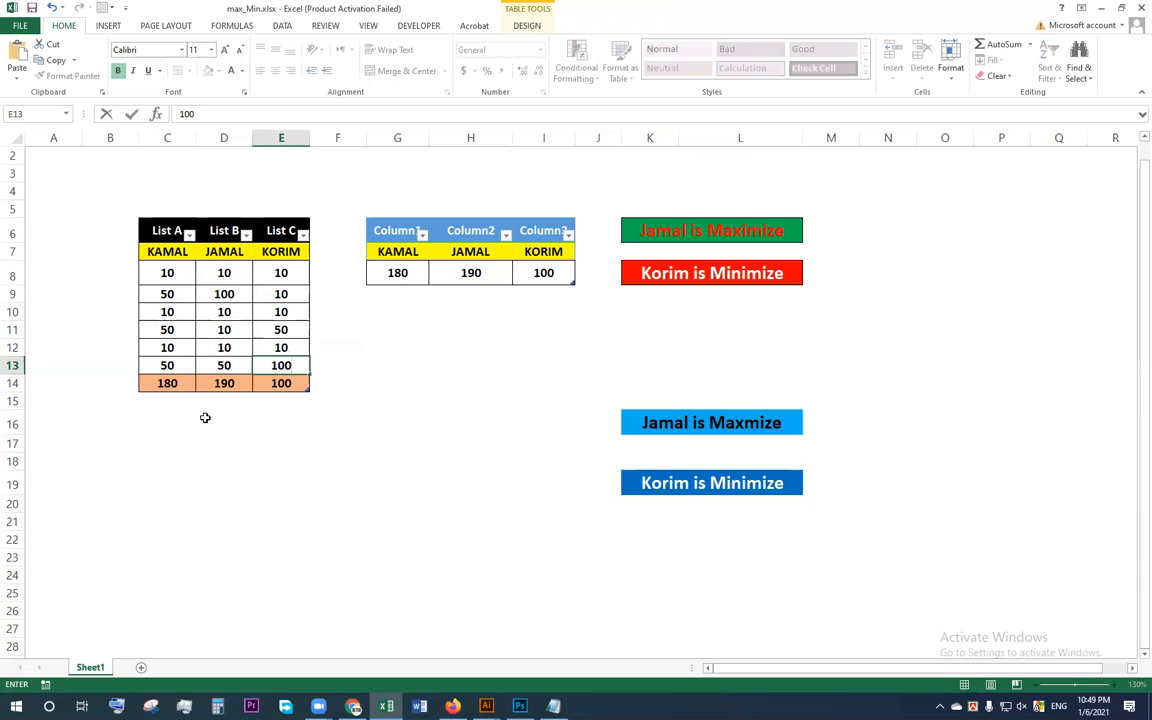
key(Up)
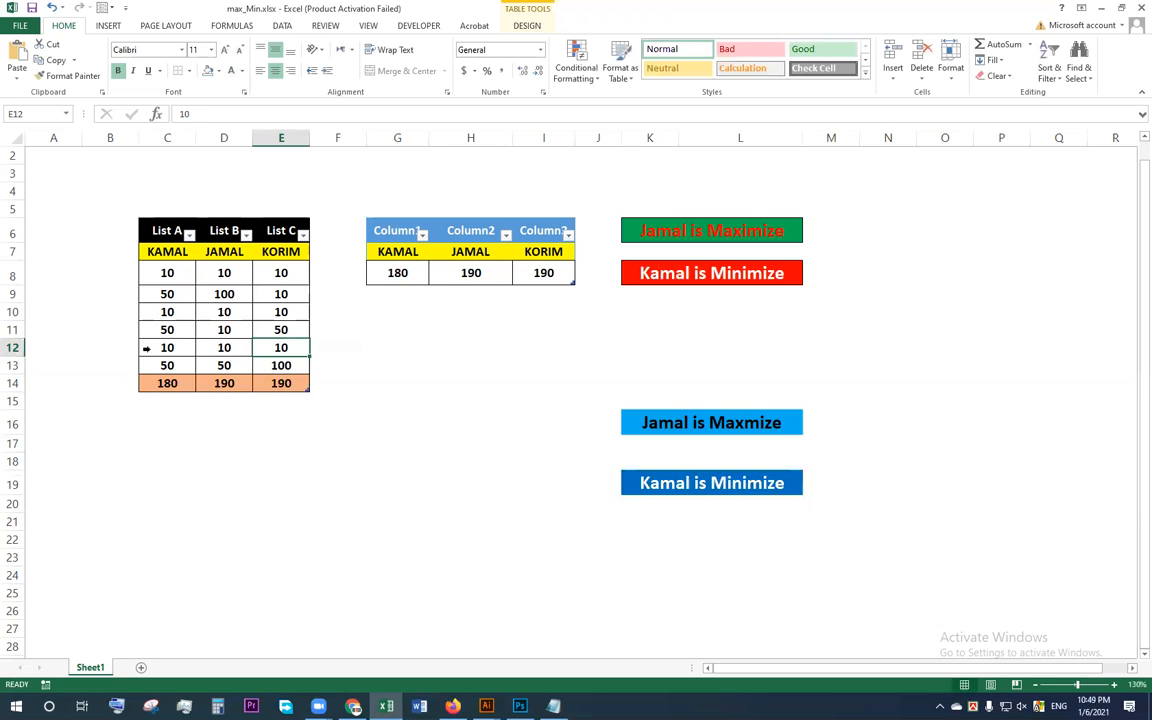
click(172, 347)
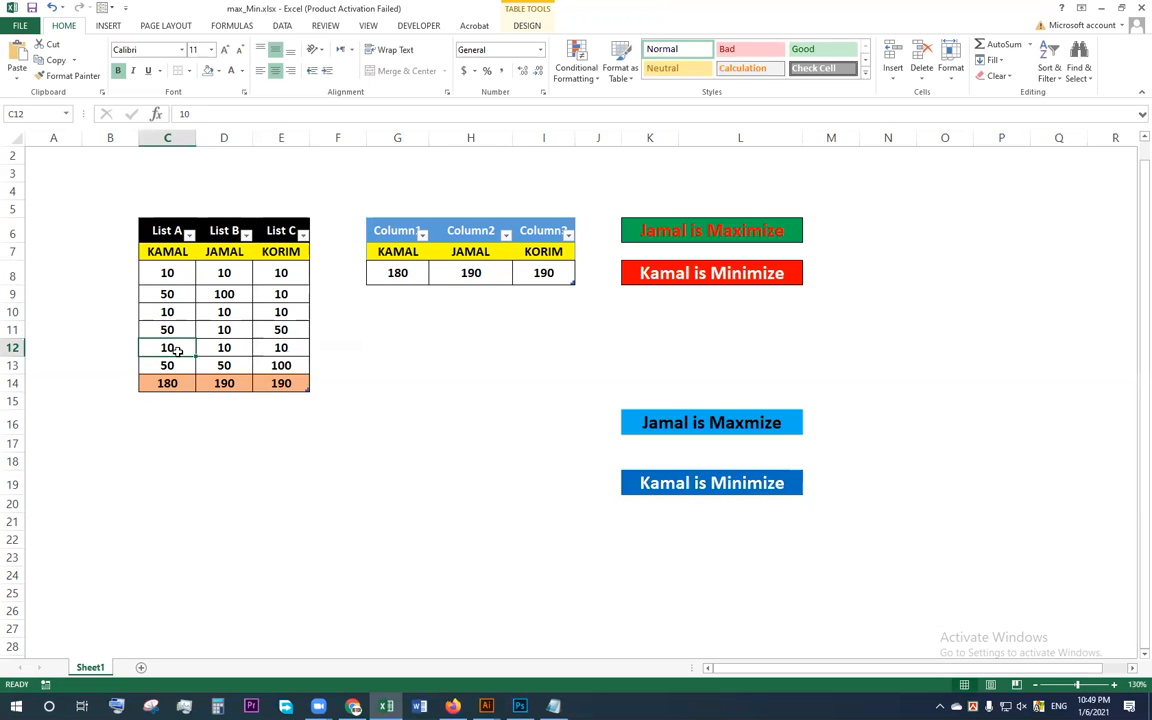
text(100)
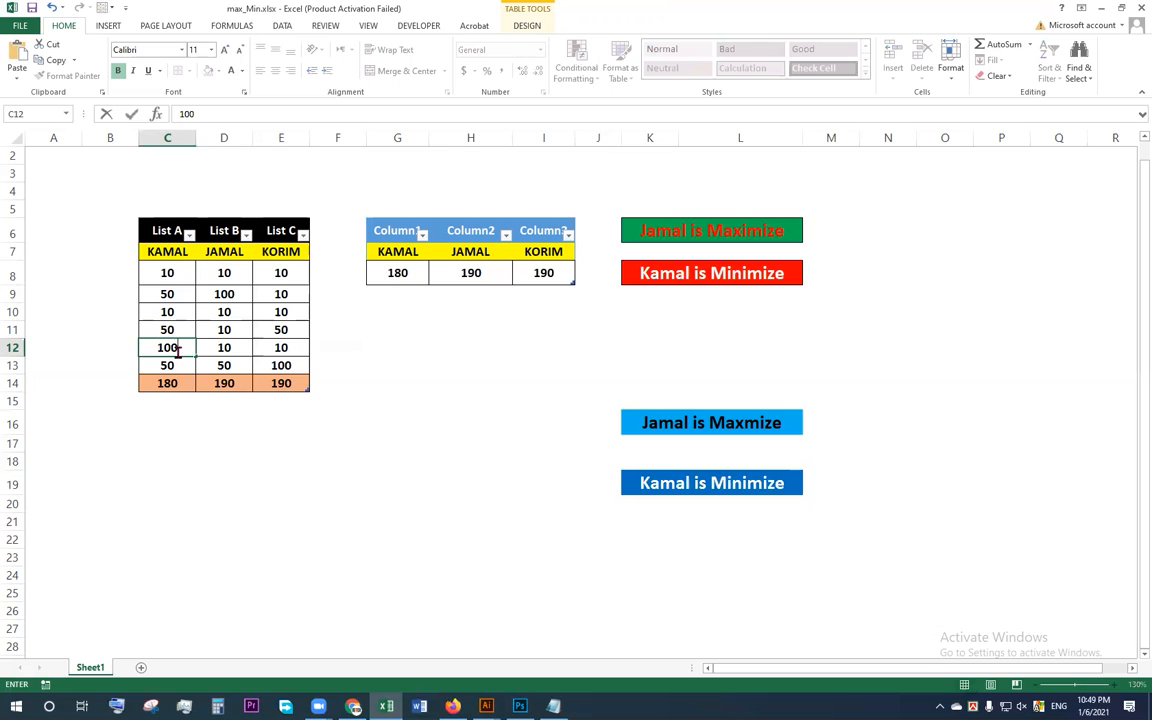
key(Up)
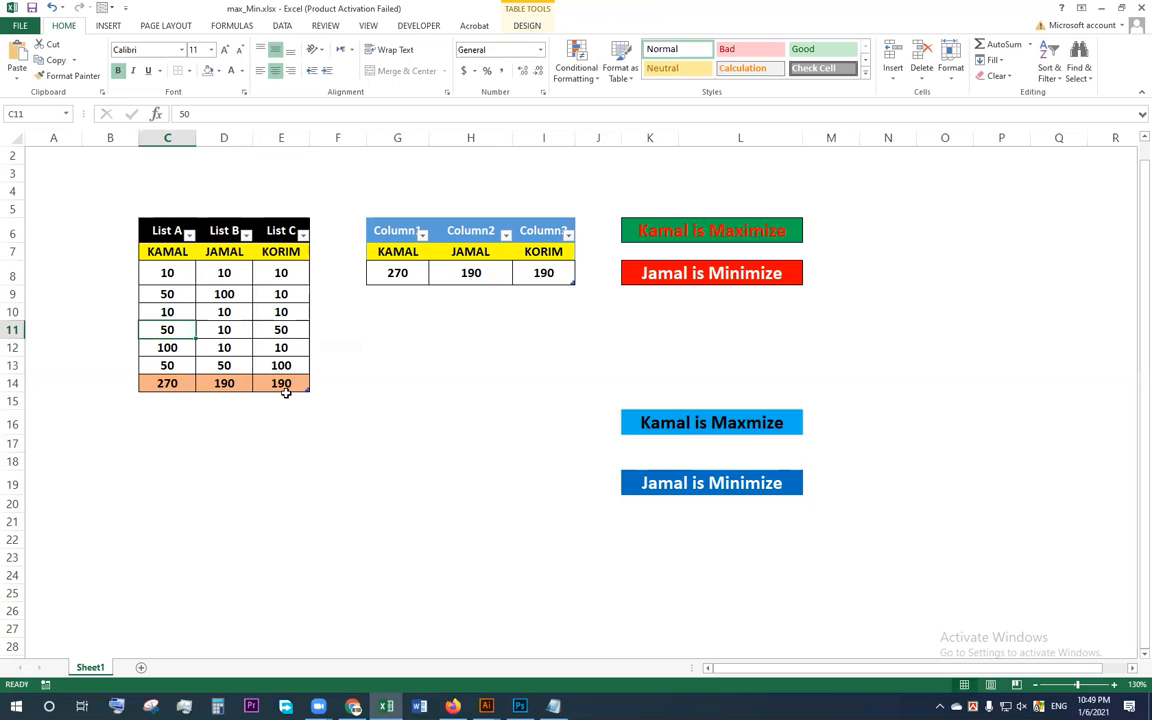
Step: Test the formulas again with the List B value in D13 set to 40 and the List C value in E13 set to 70
click(224, 330)
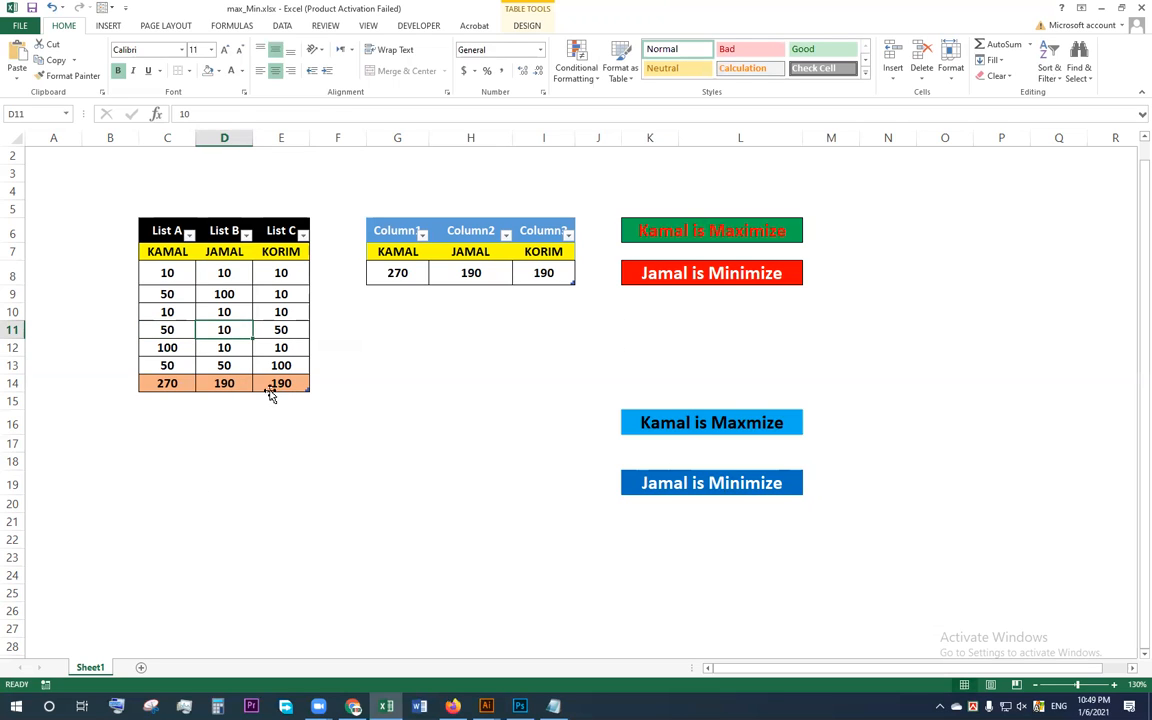
click(226, 366)
text(40)
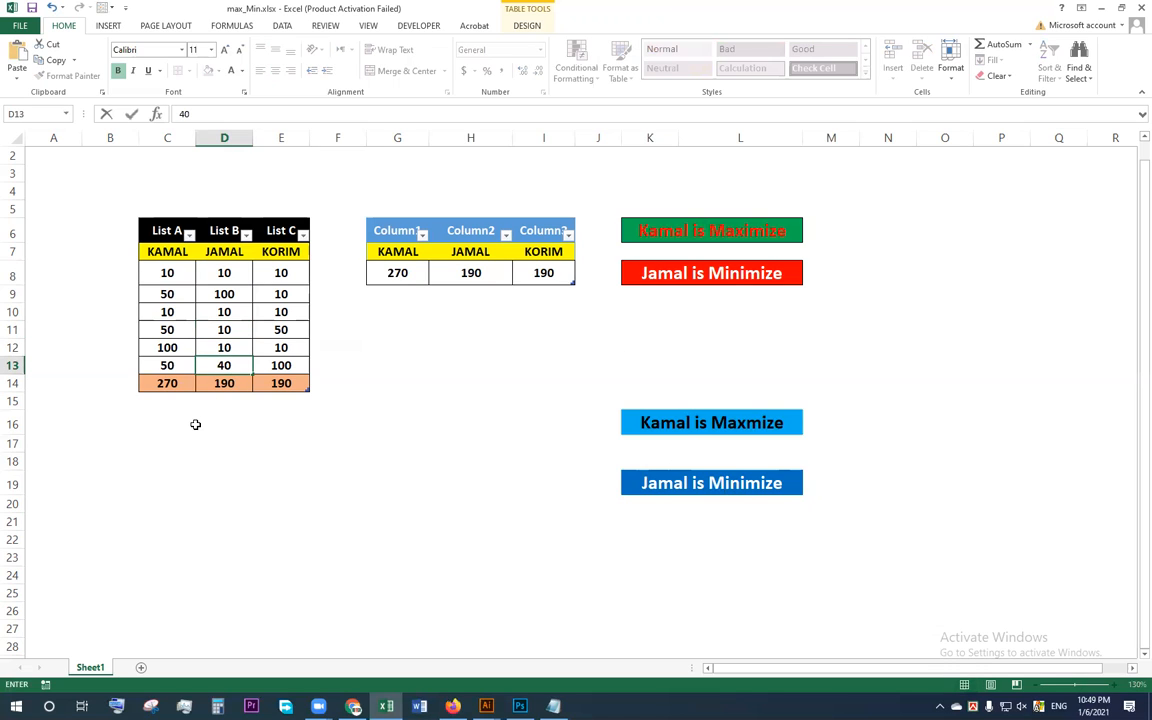
key(Up)
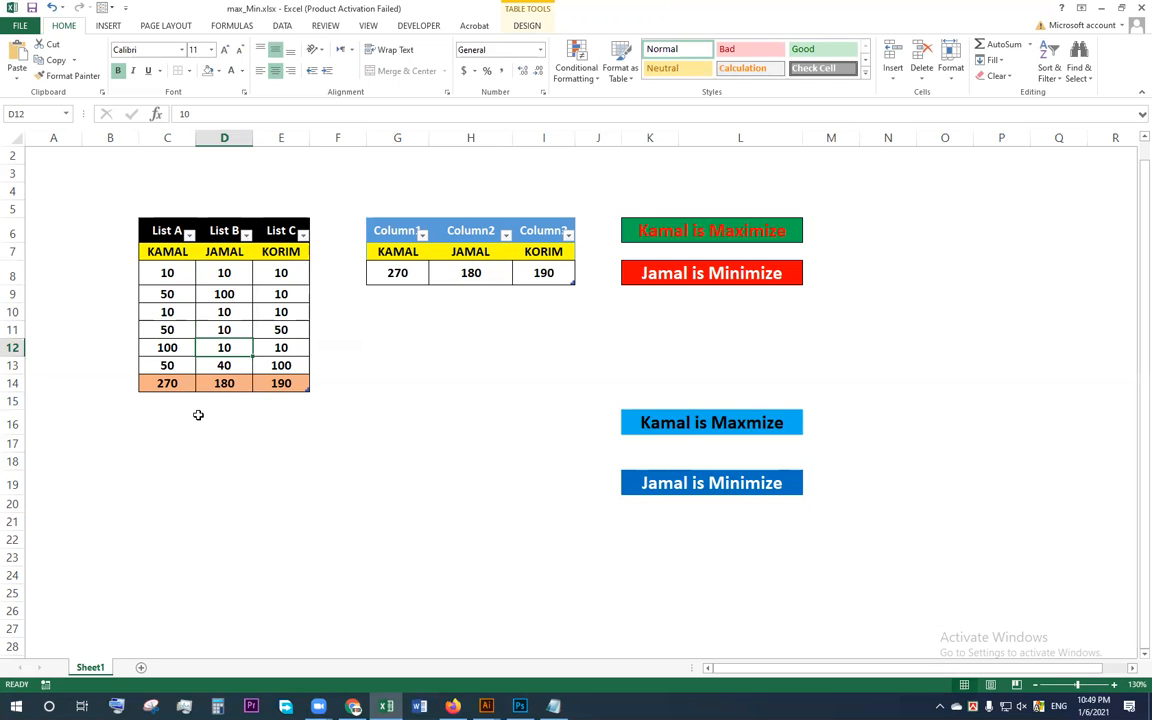
click(295, 365)
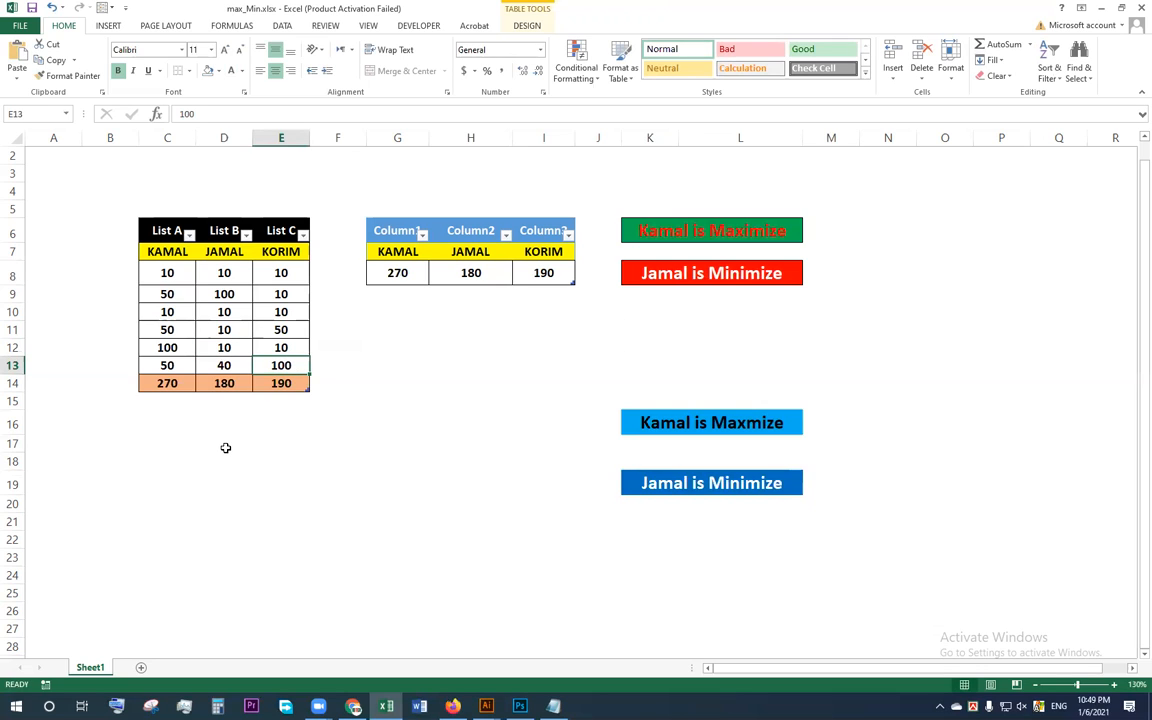
text(70)
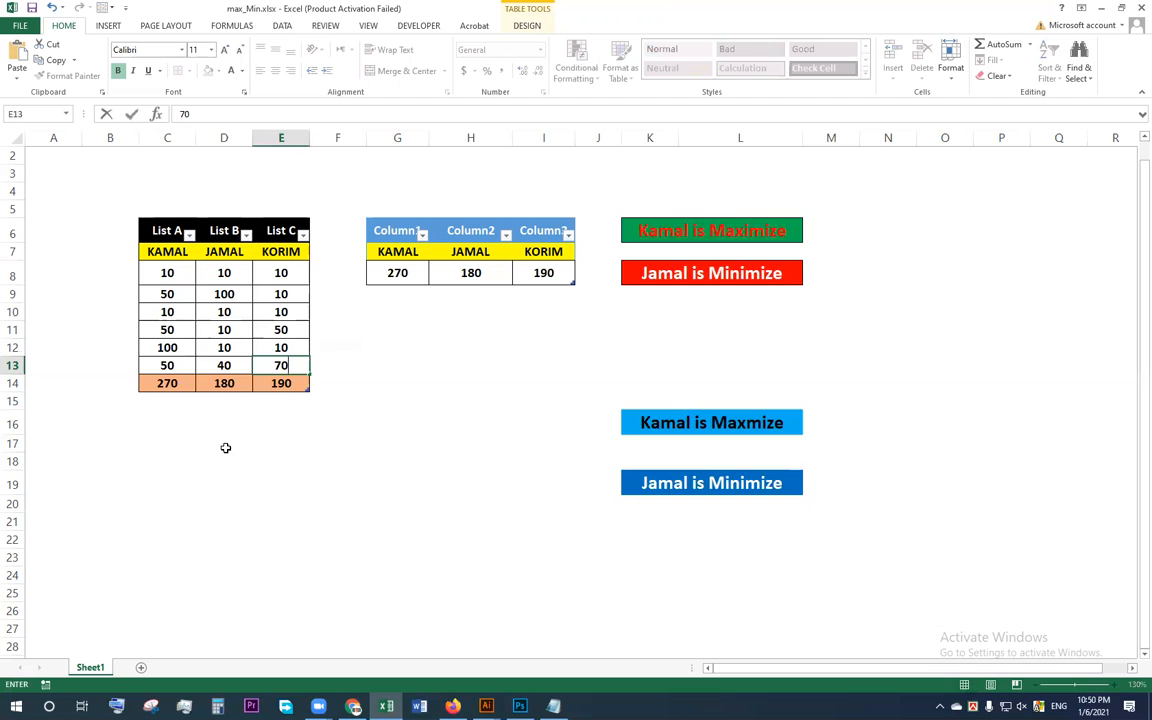
key(Up)
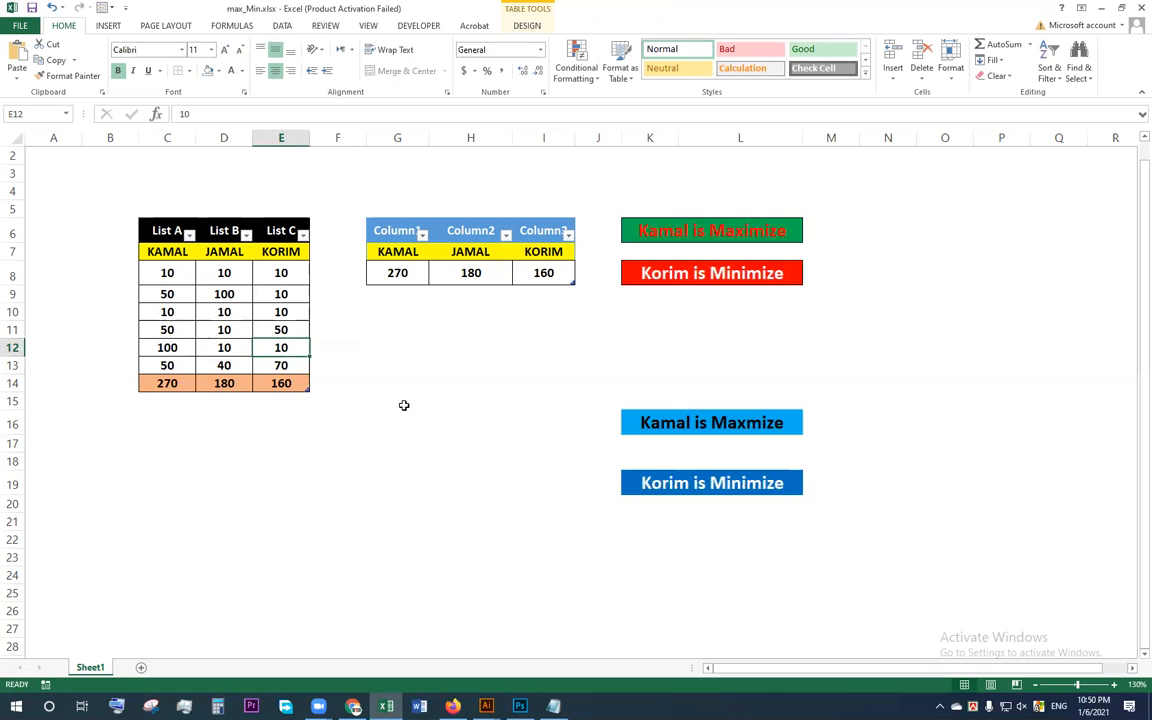